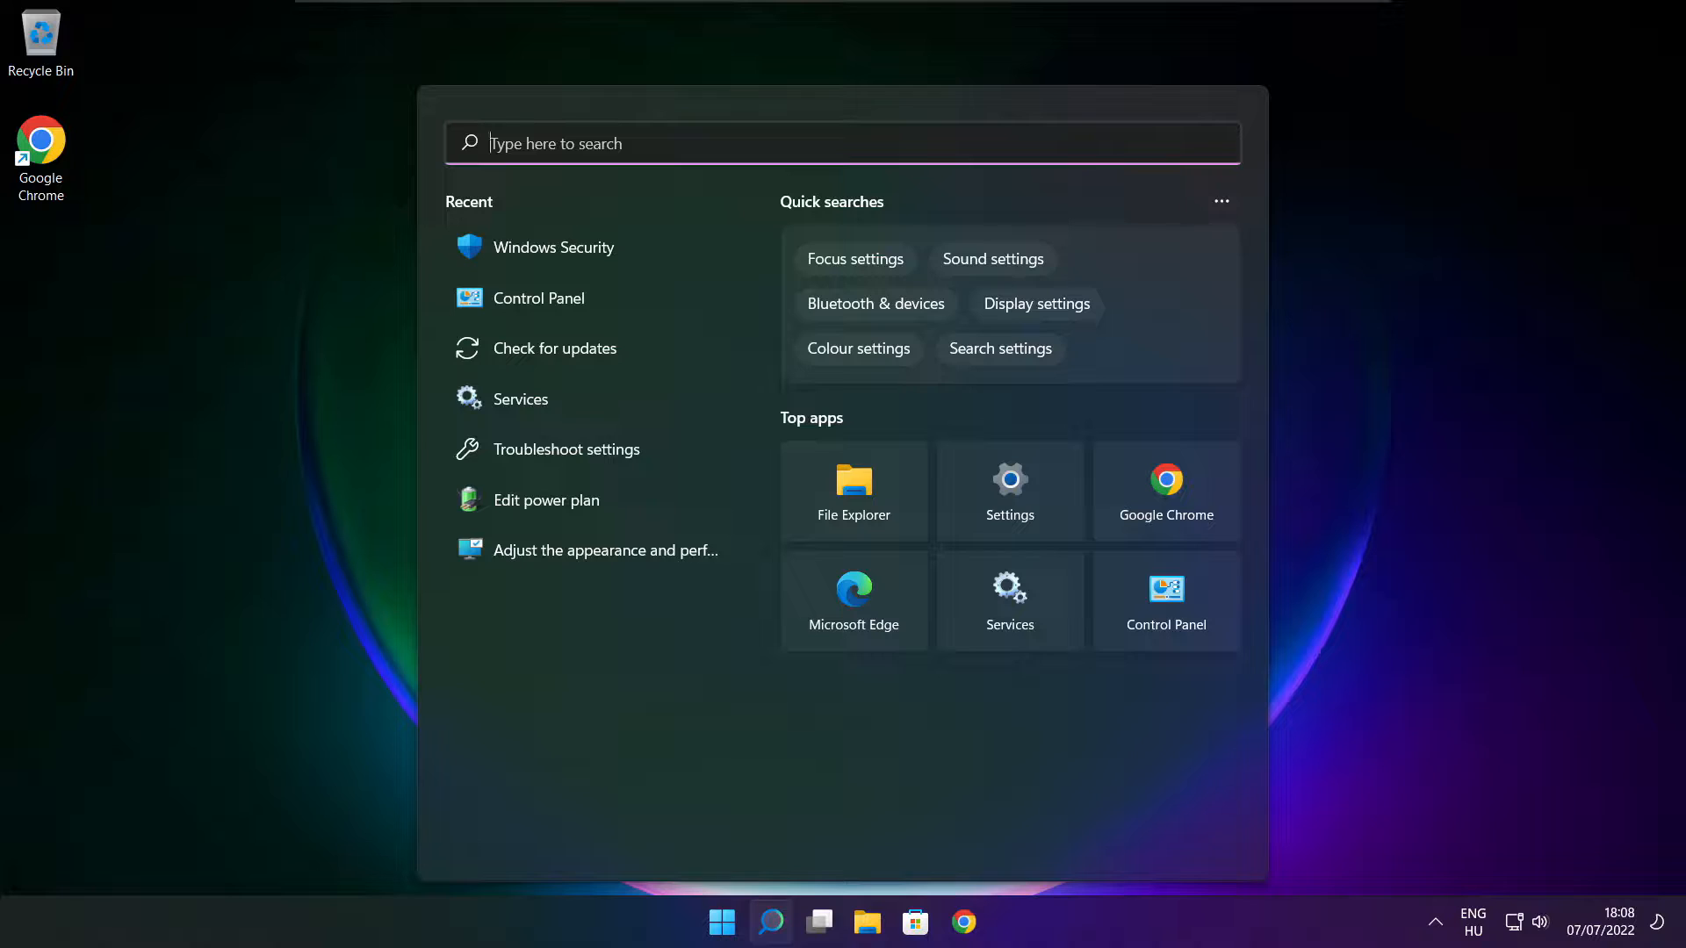
Search Windows for "device manager", open Device Manager and maximize its window.
type("device ")
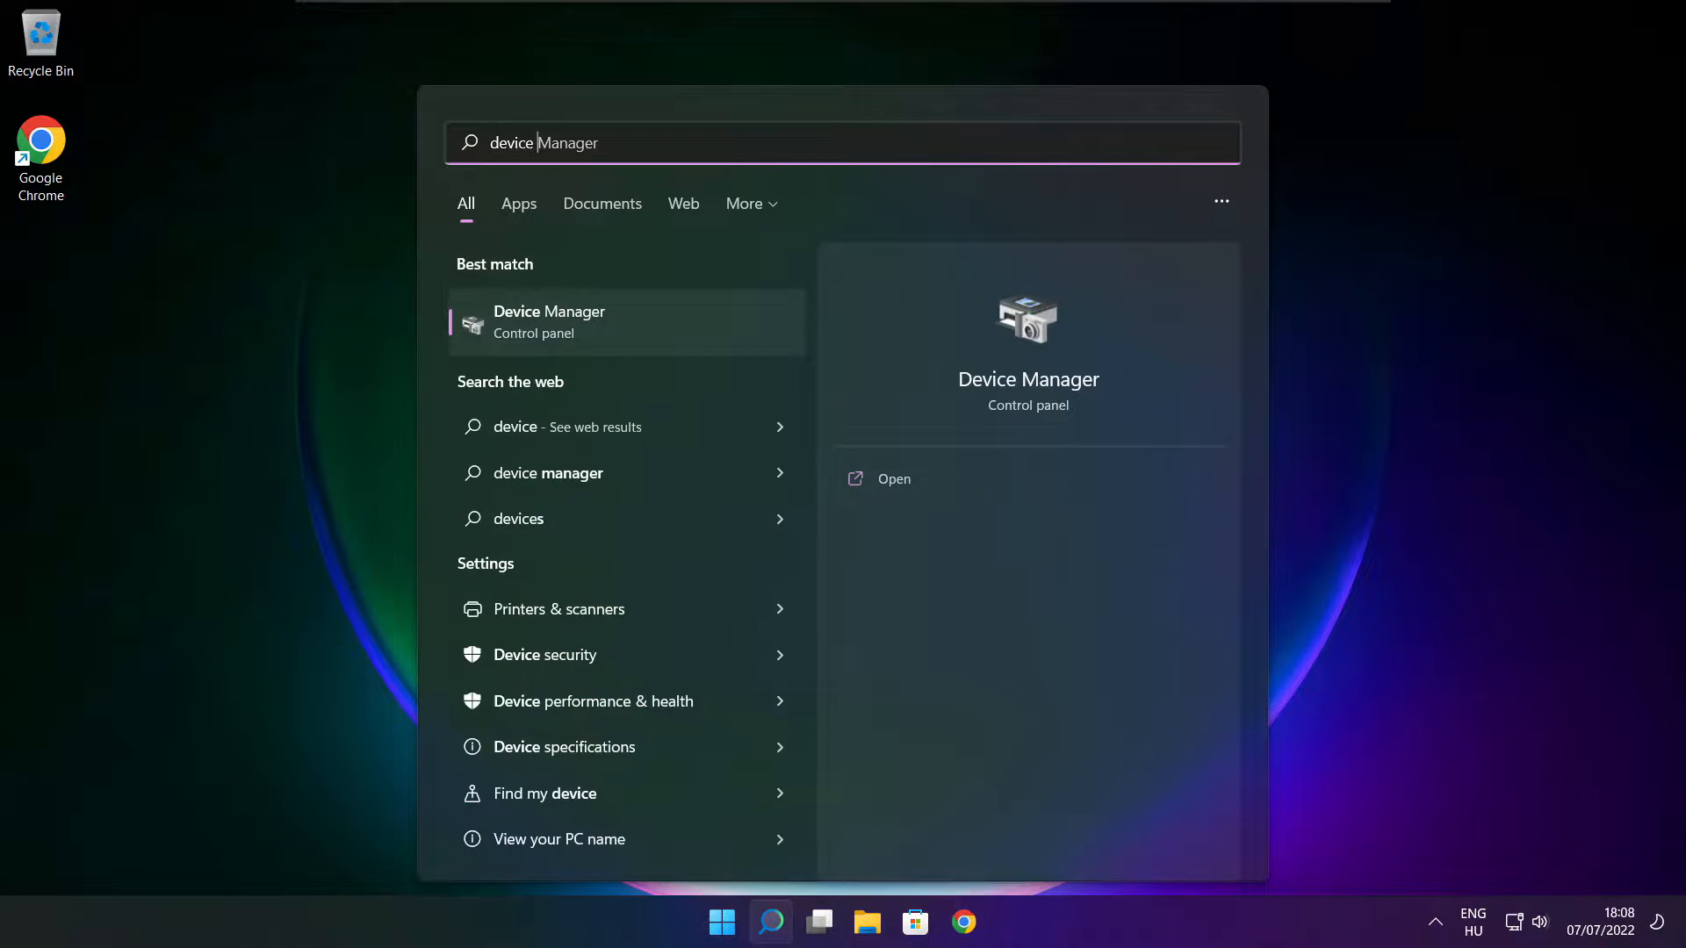
type("manager")
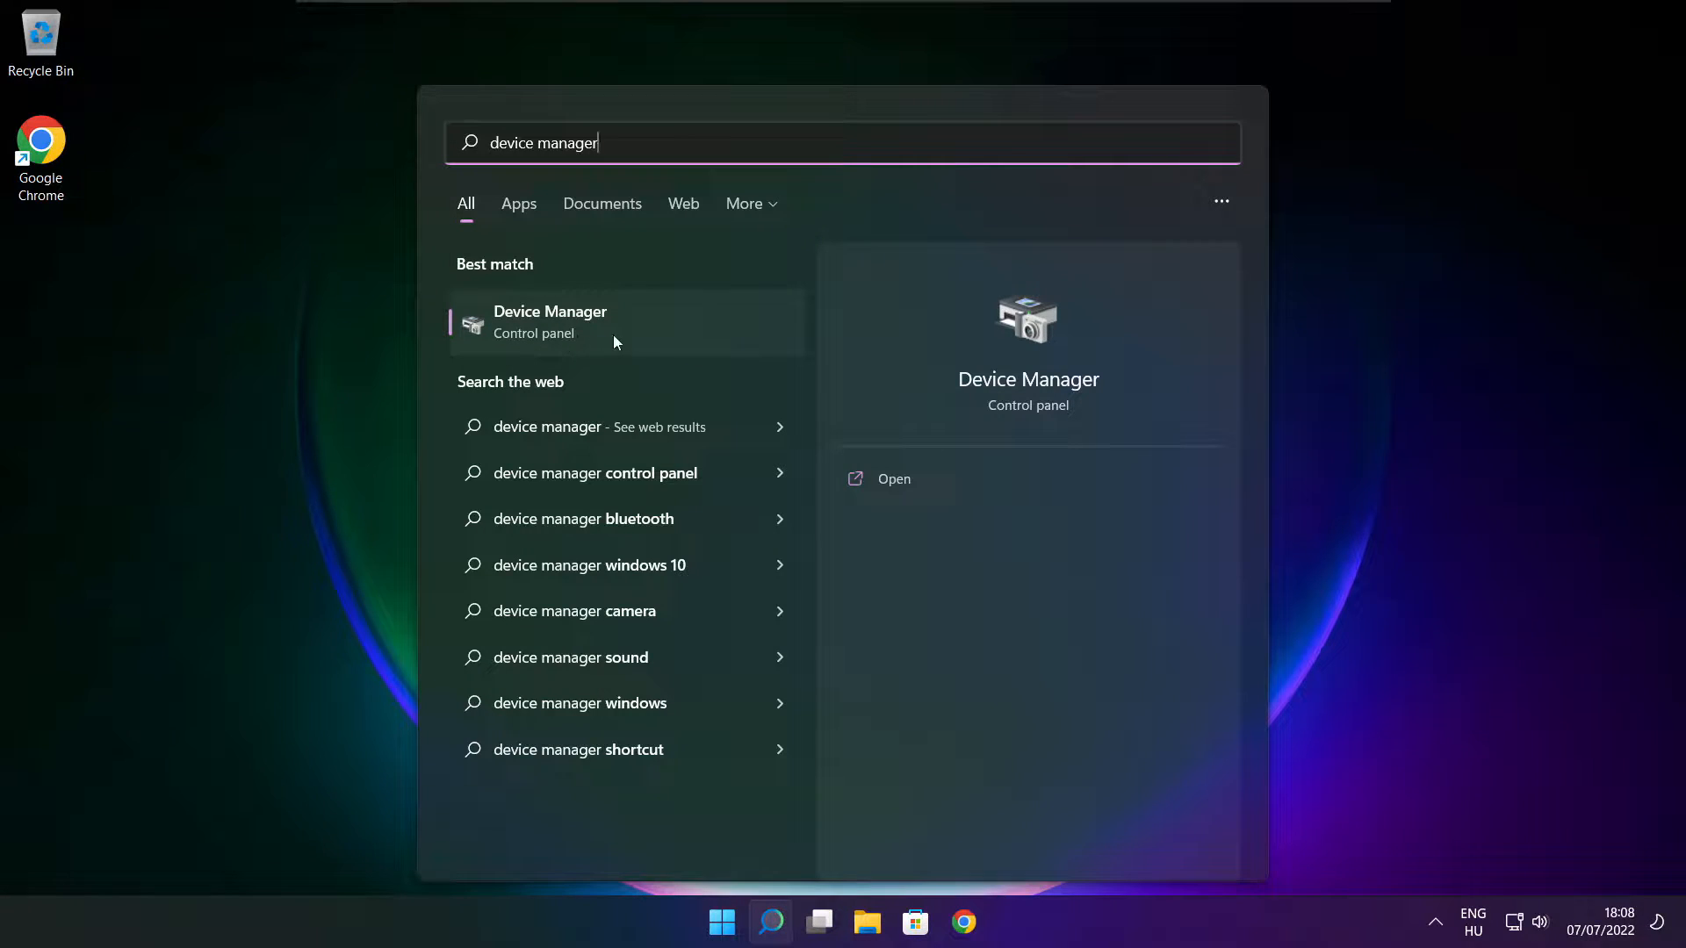
left_click(692, 328)
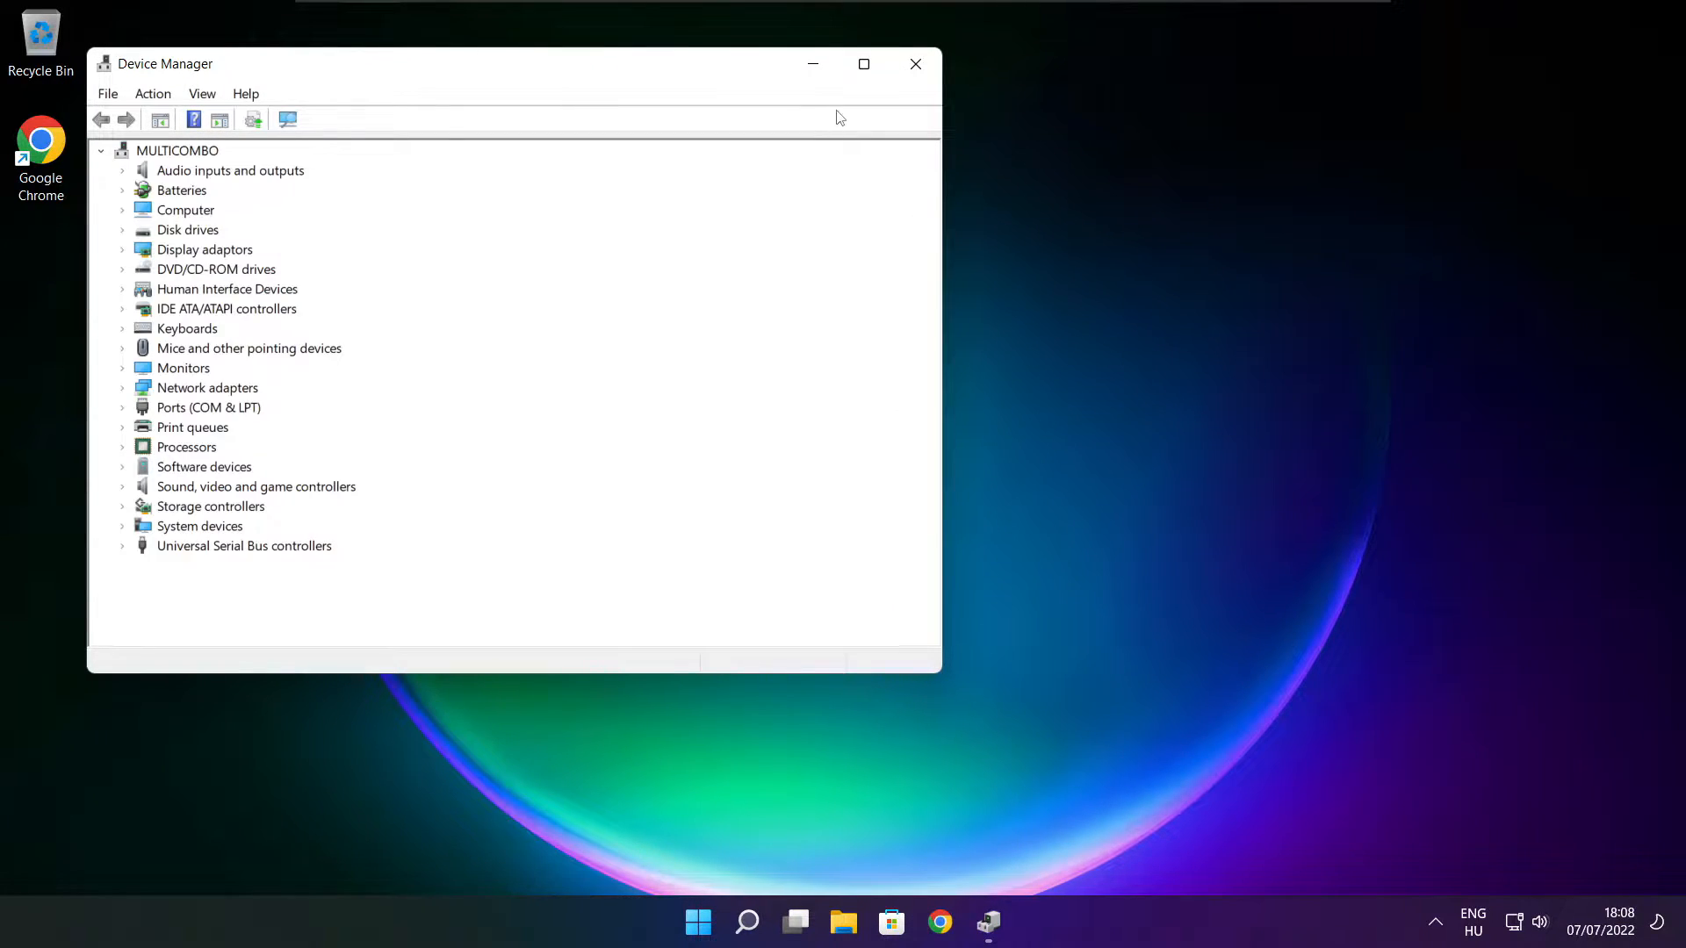
left_click(864, 66)
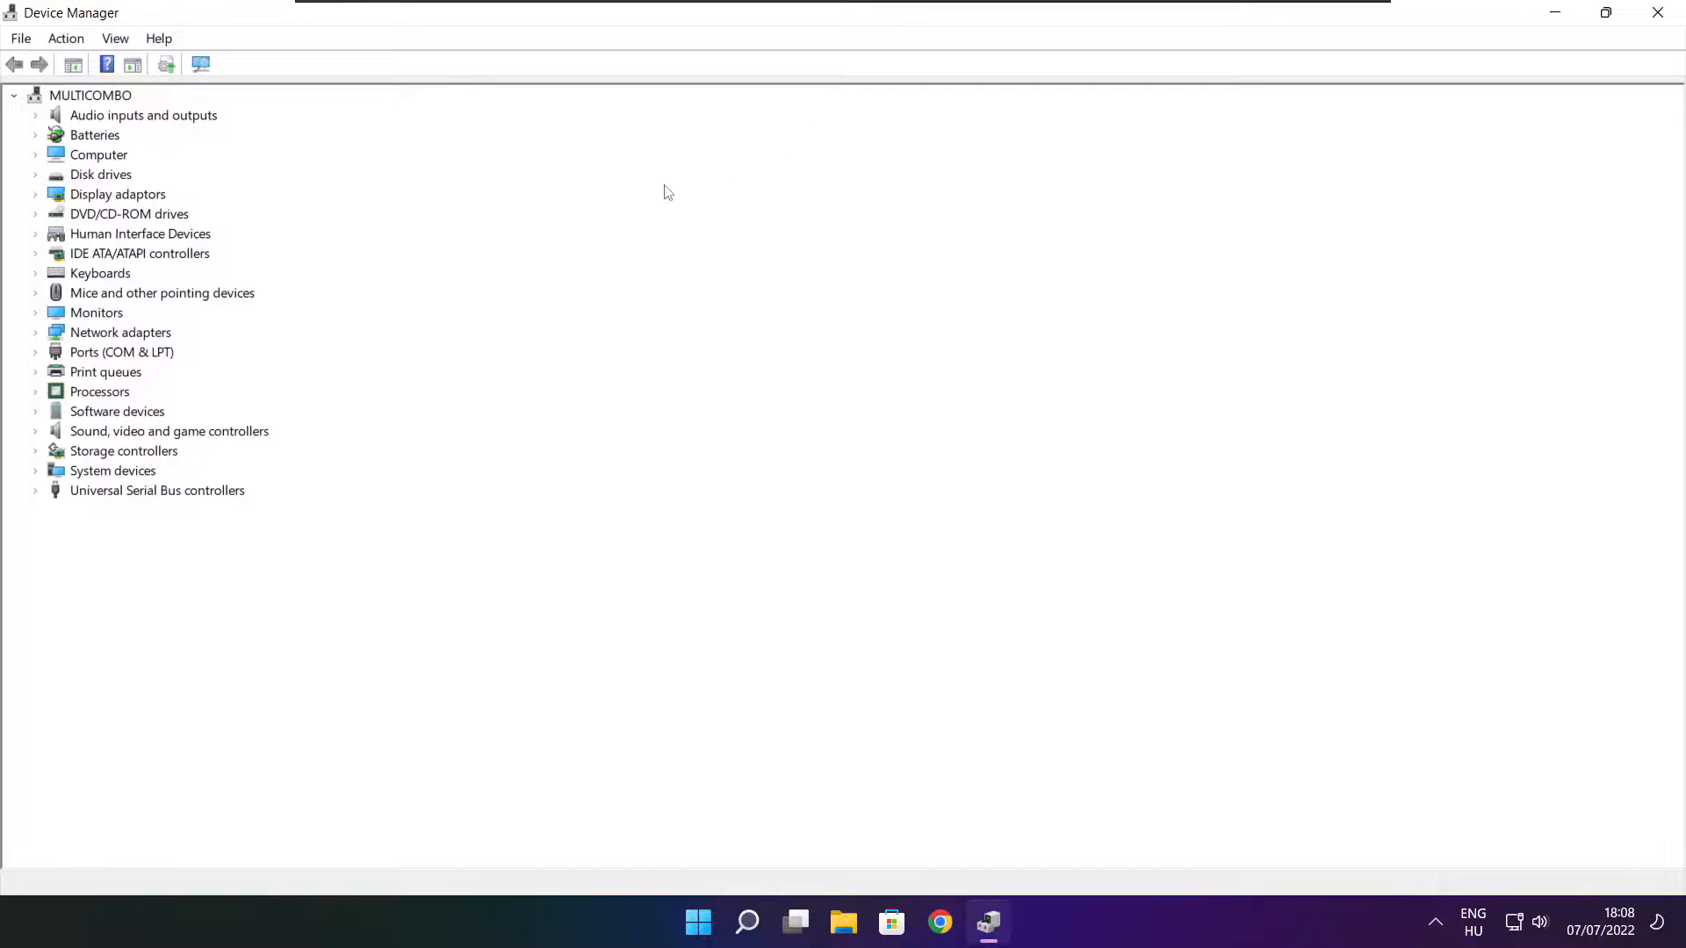
Run an automatic driver update for the VMware SVGA 3D display adaptor and close the update wizard.
left_click(97, 196)
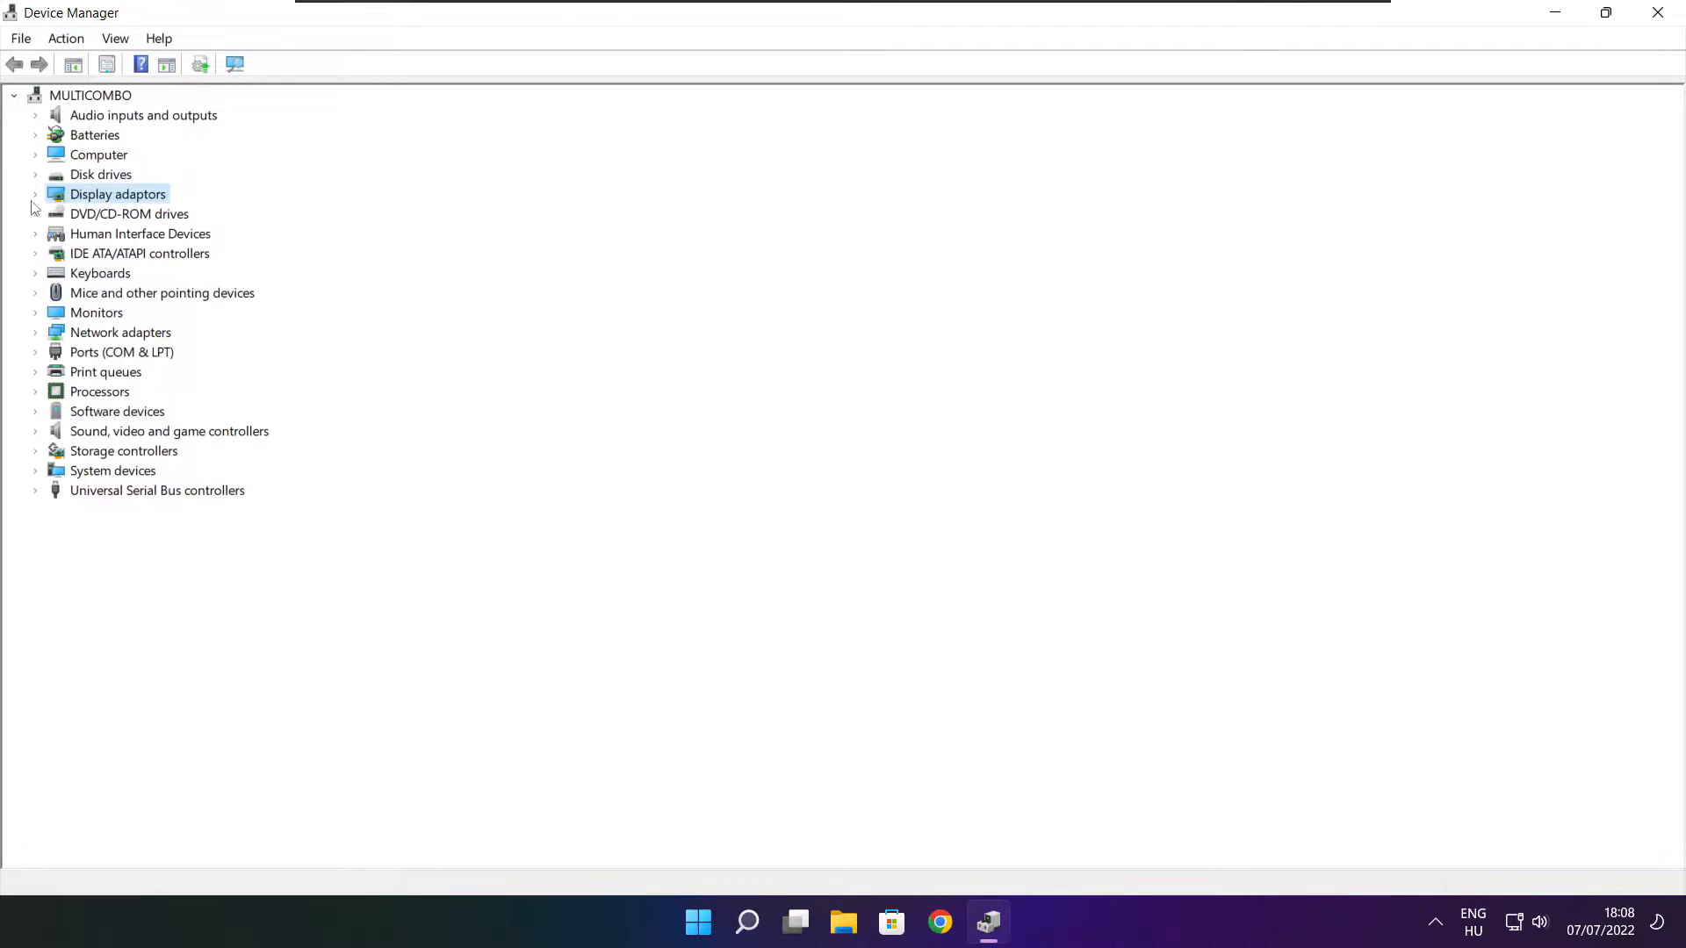
left_click(36, 195)
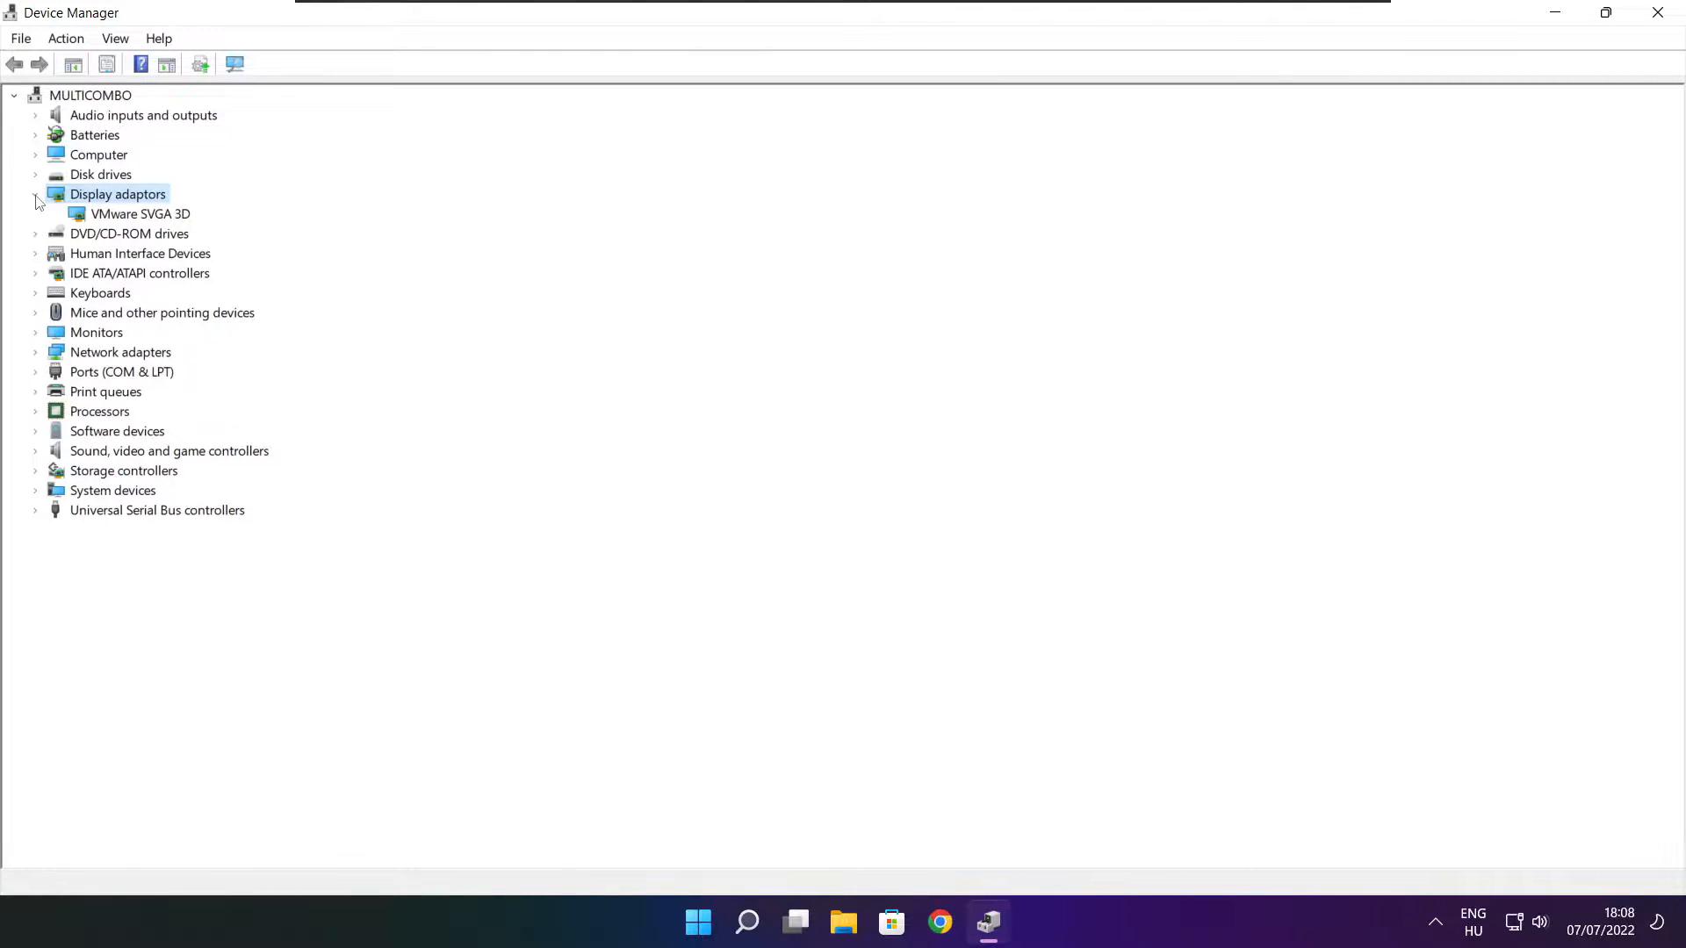
left_click(151, 218)
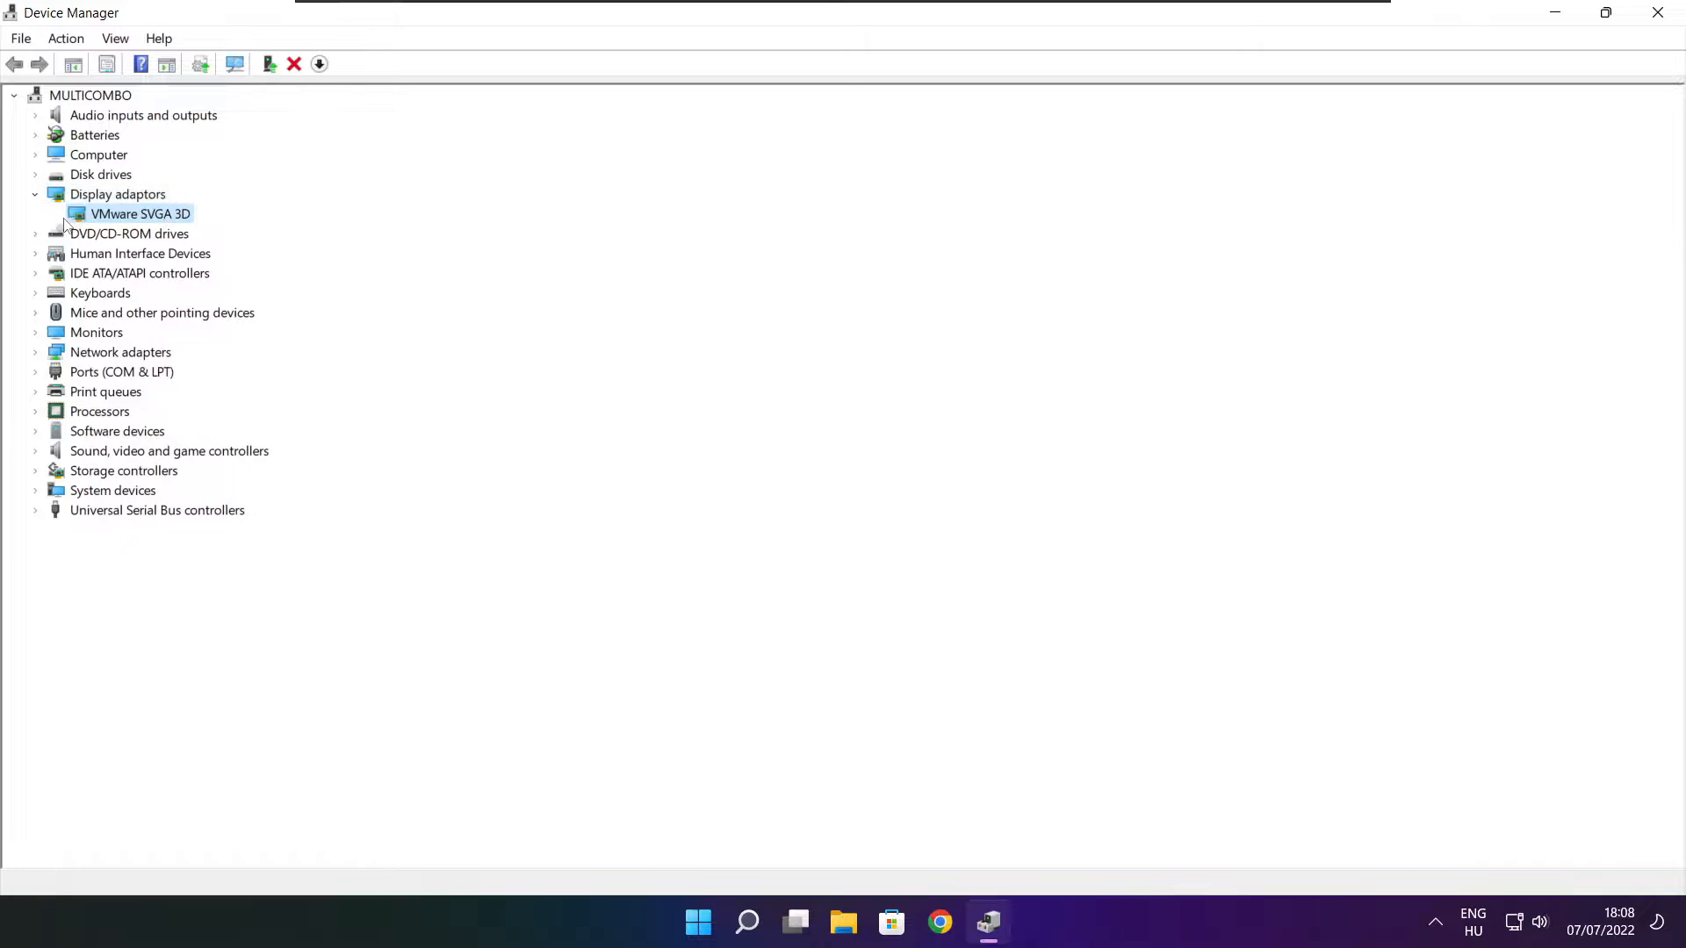
right_click(121, 214)
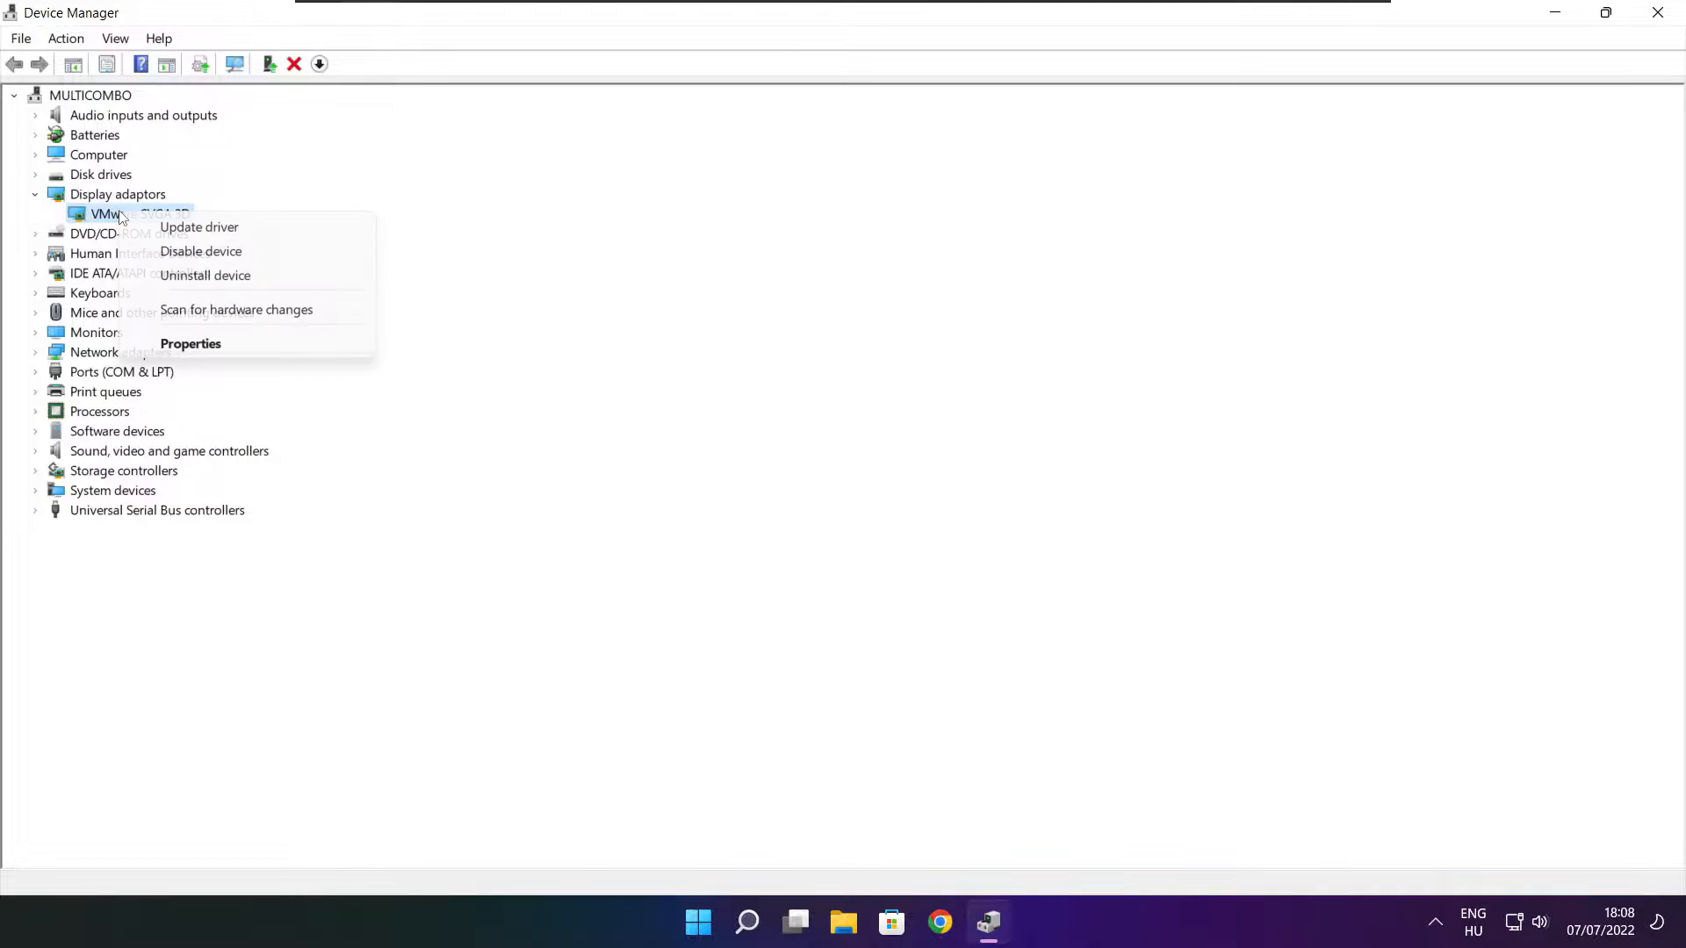
left_click(245, 234)
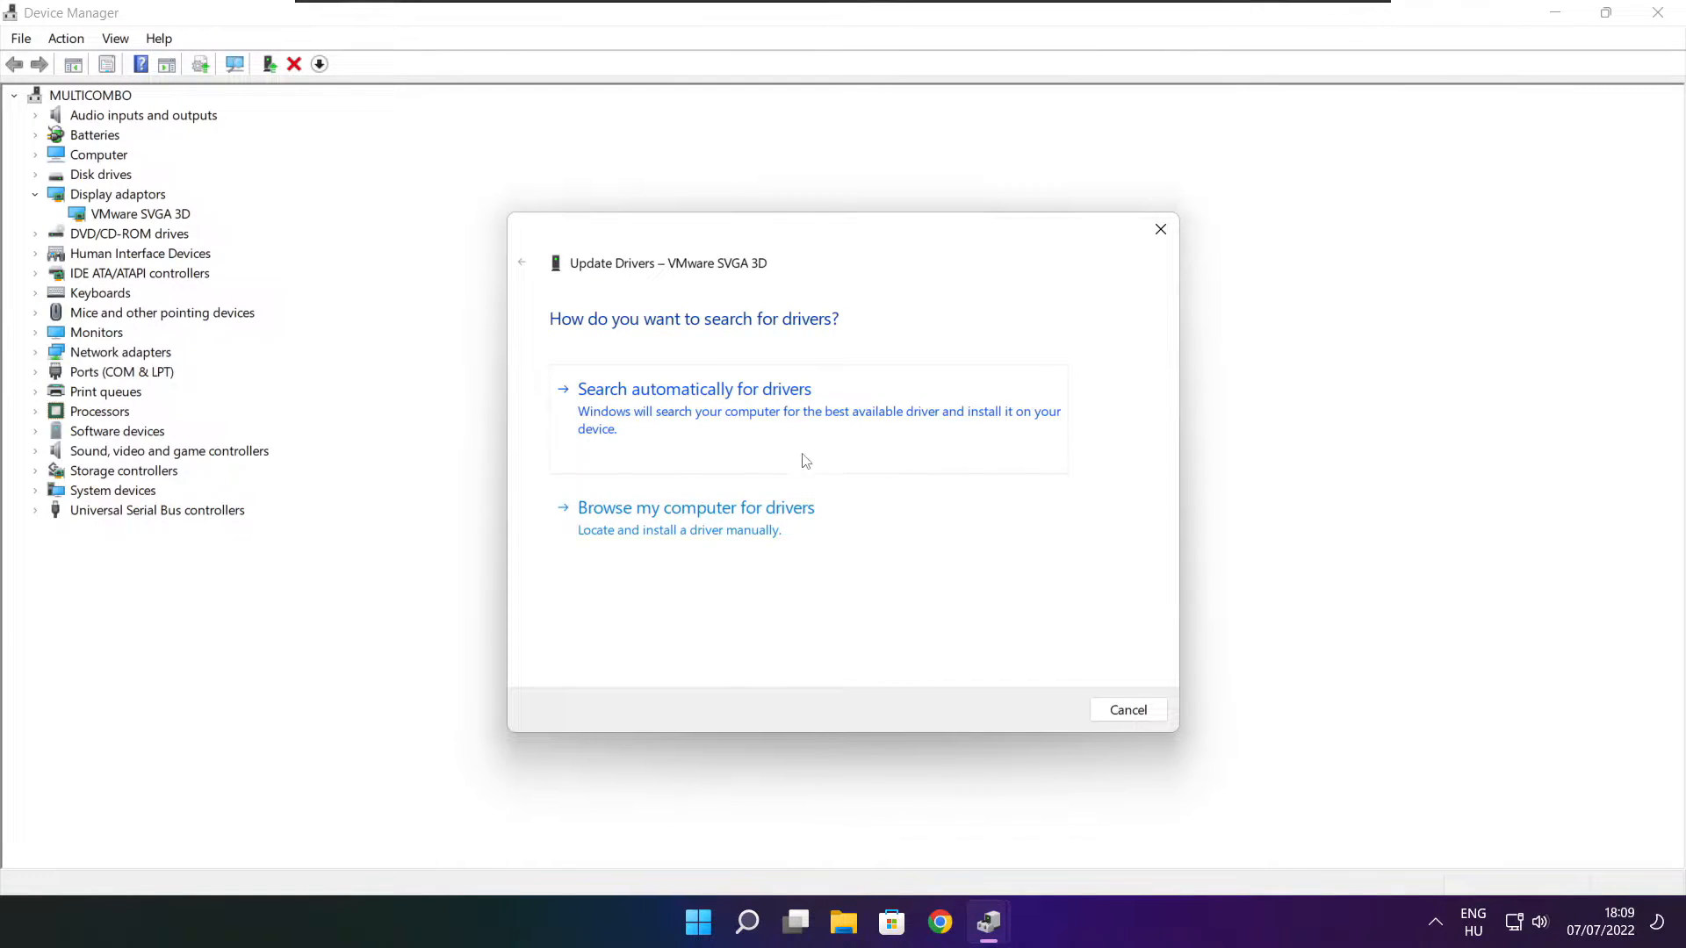
left_click(775, 423)
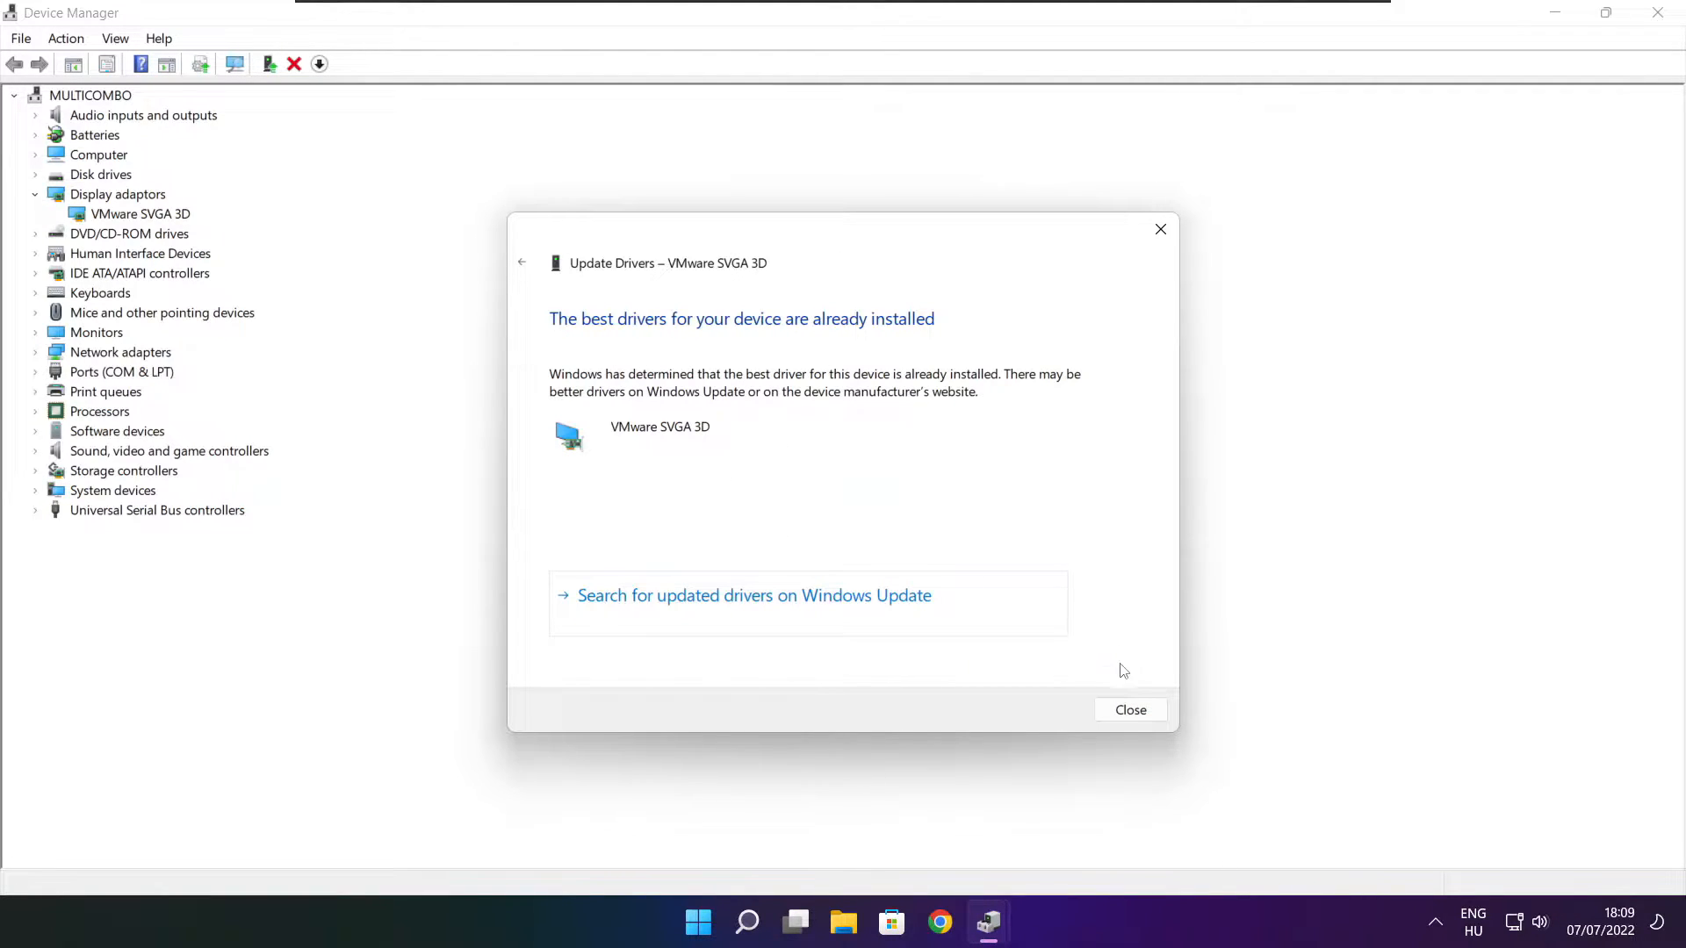
left_click(1130, 713)
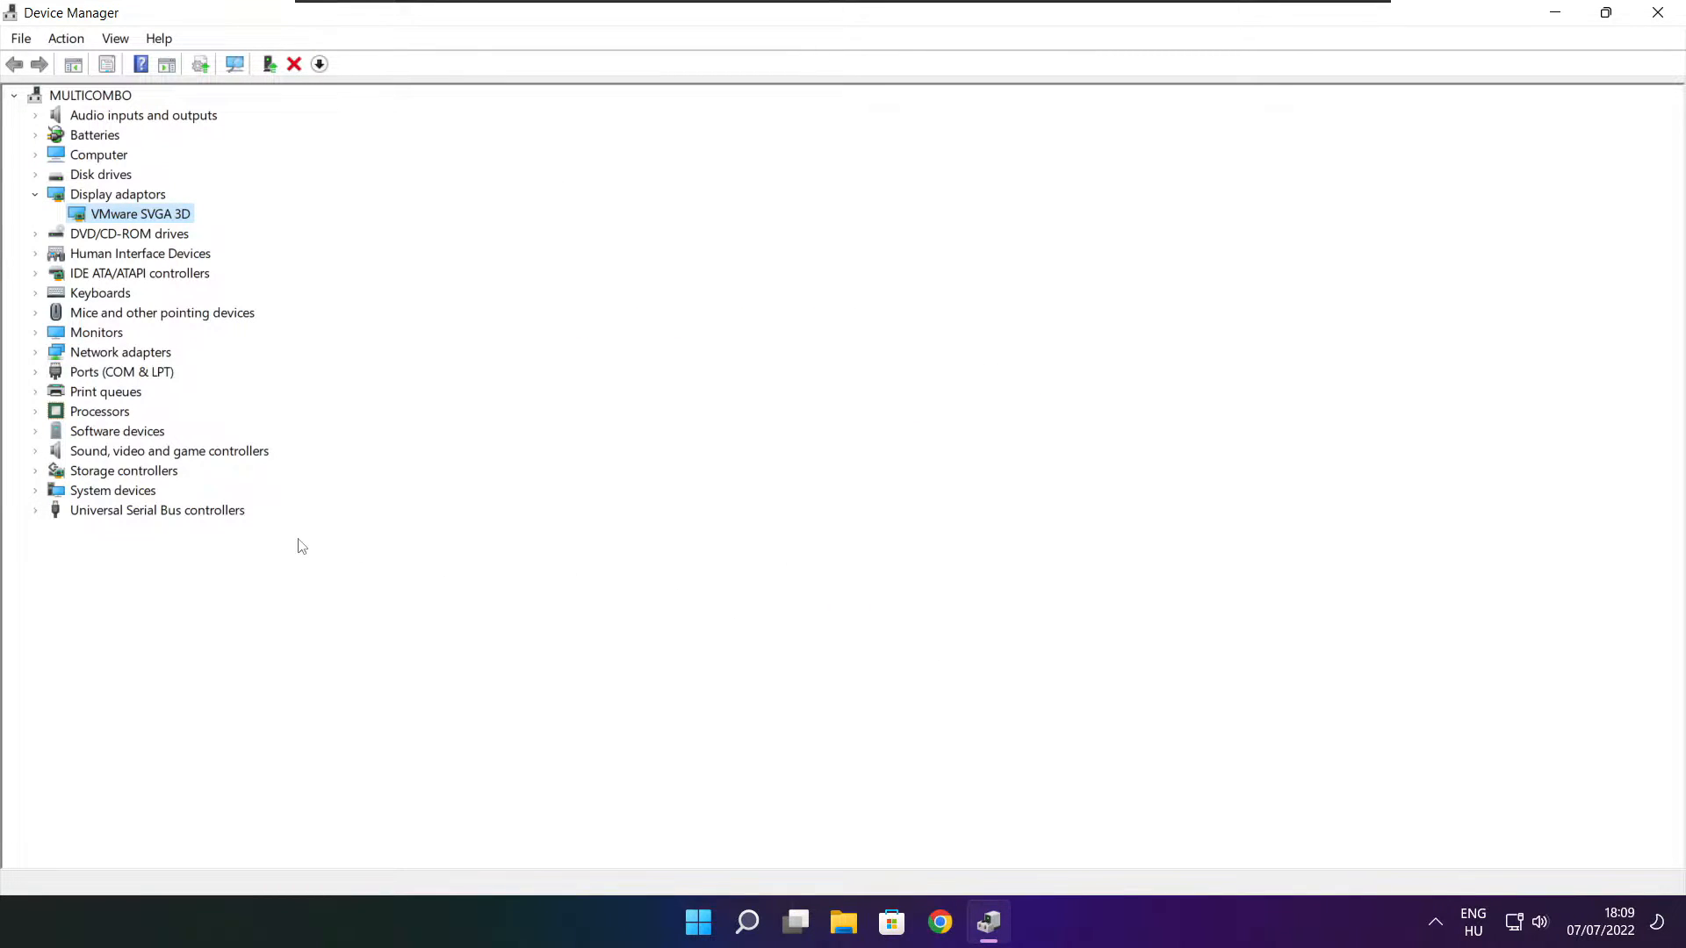
Run an automatic driver update for the High Definition Audio Device under sound controllers, and close Device Manager.
left_click(76, 453)
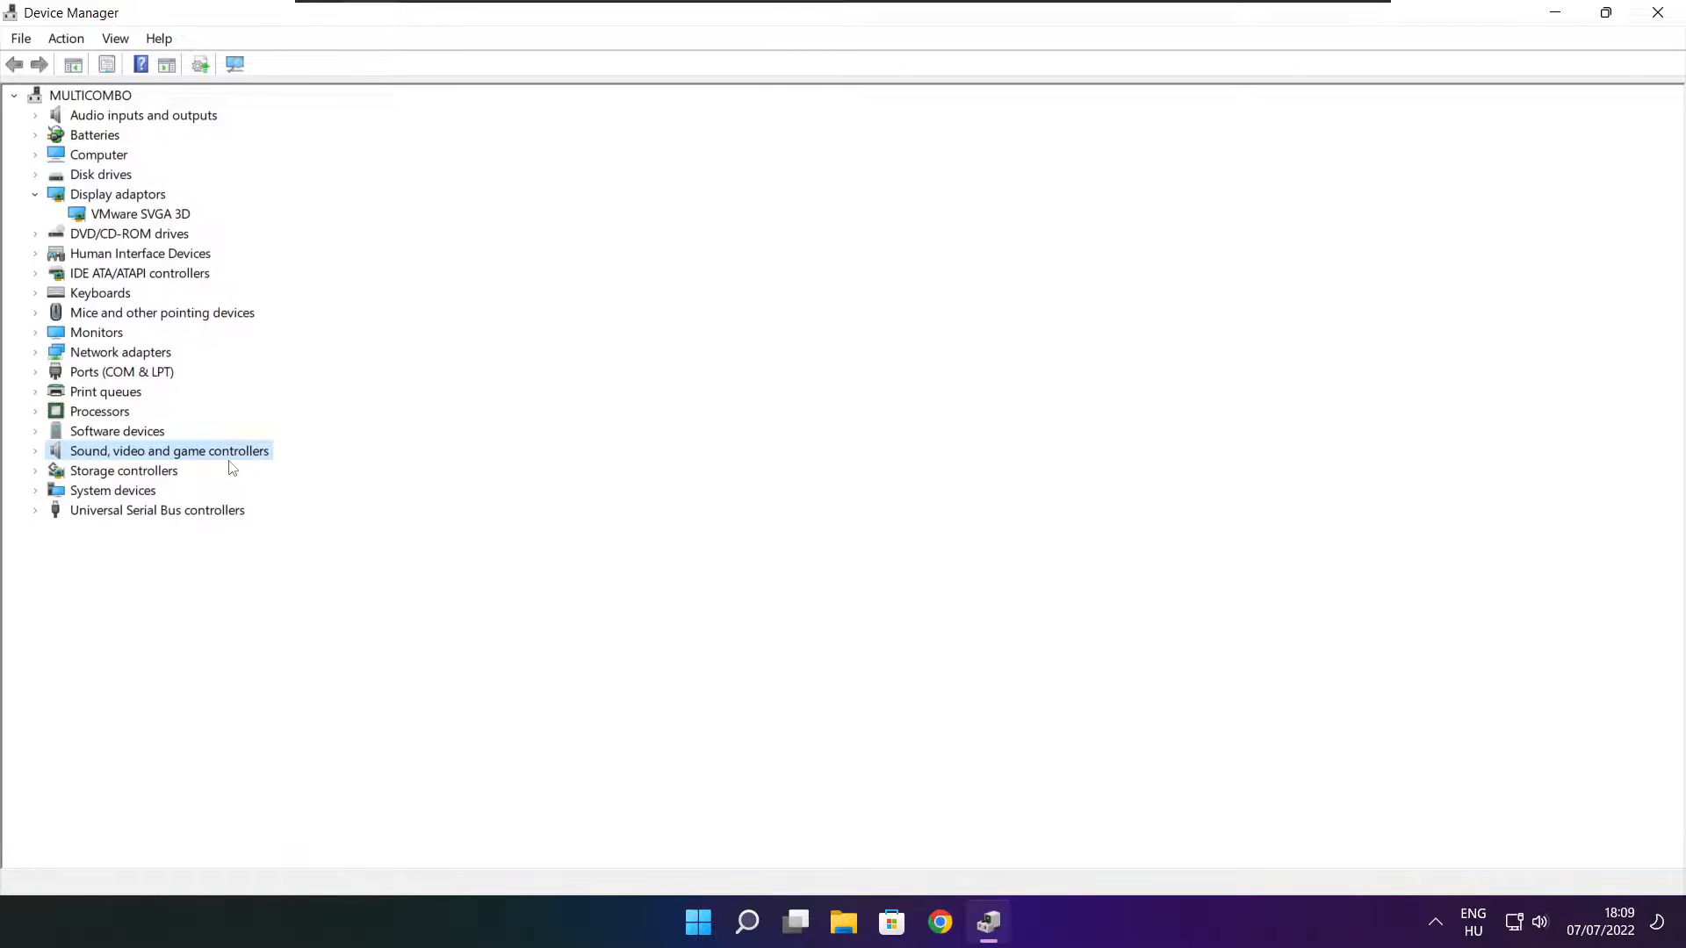
left_click(36, 452)
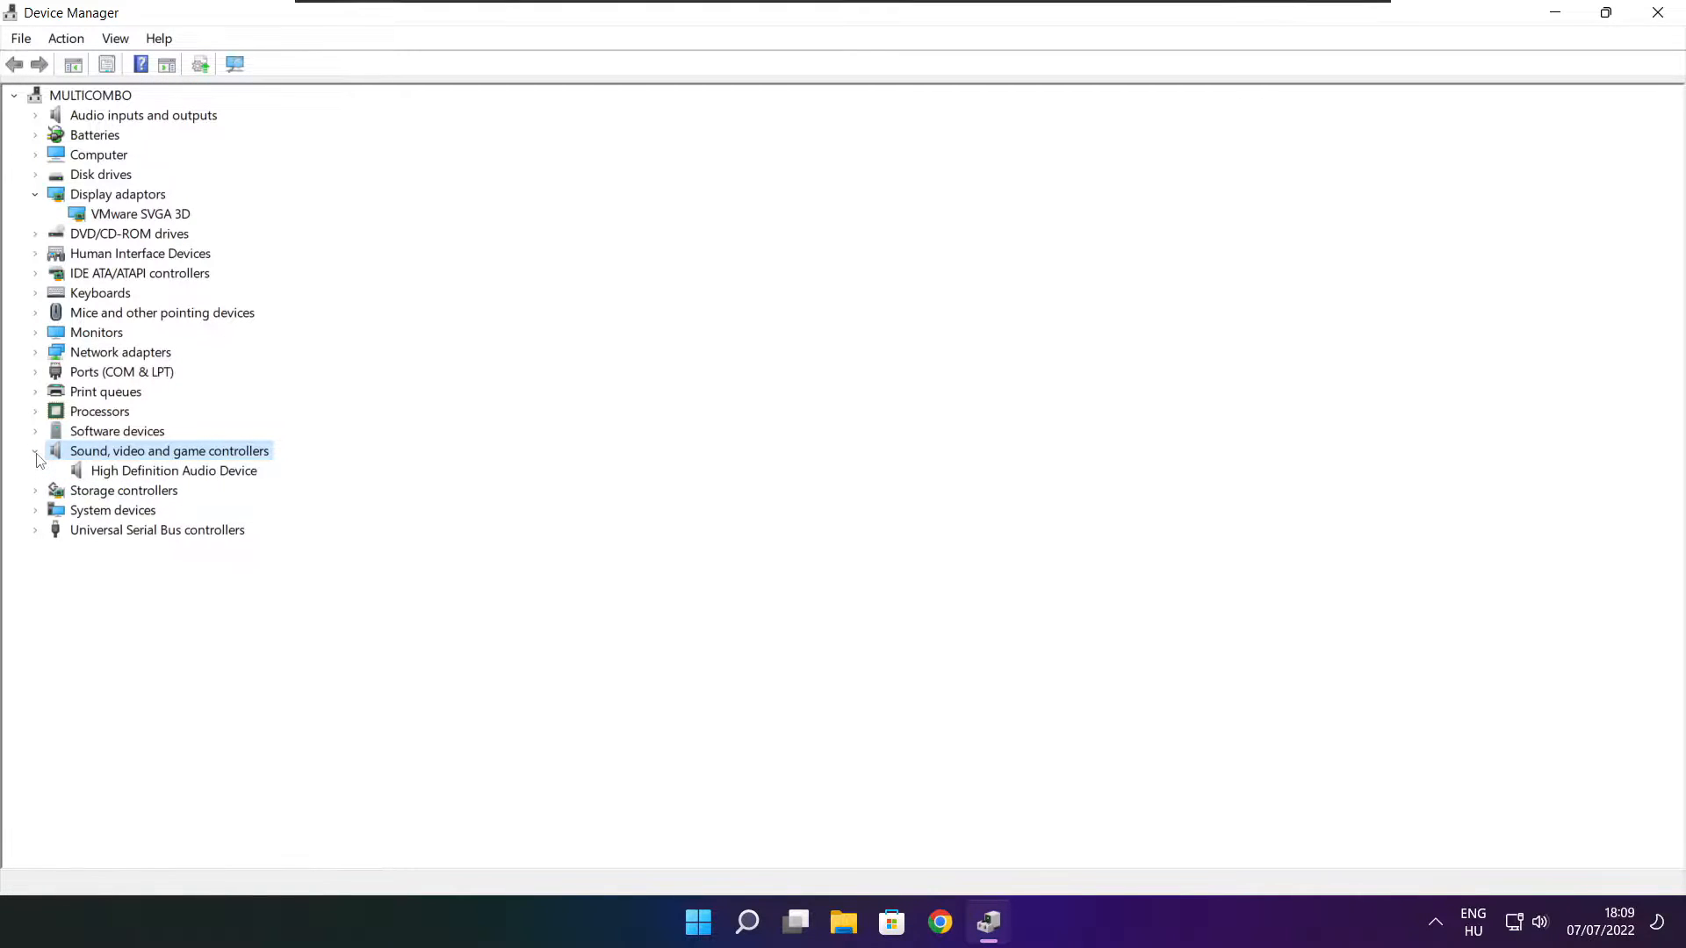
left_click(167, 472)
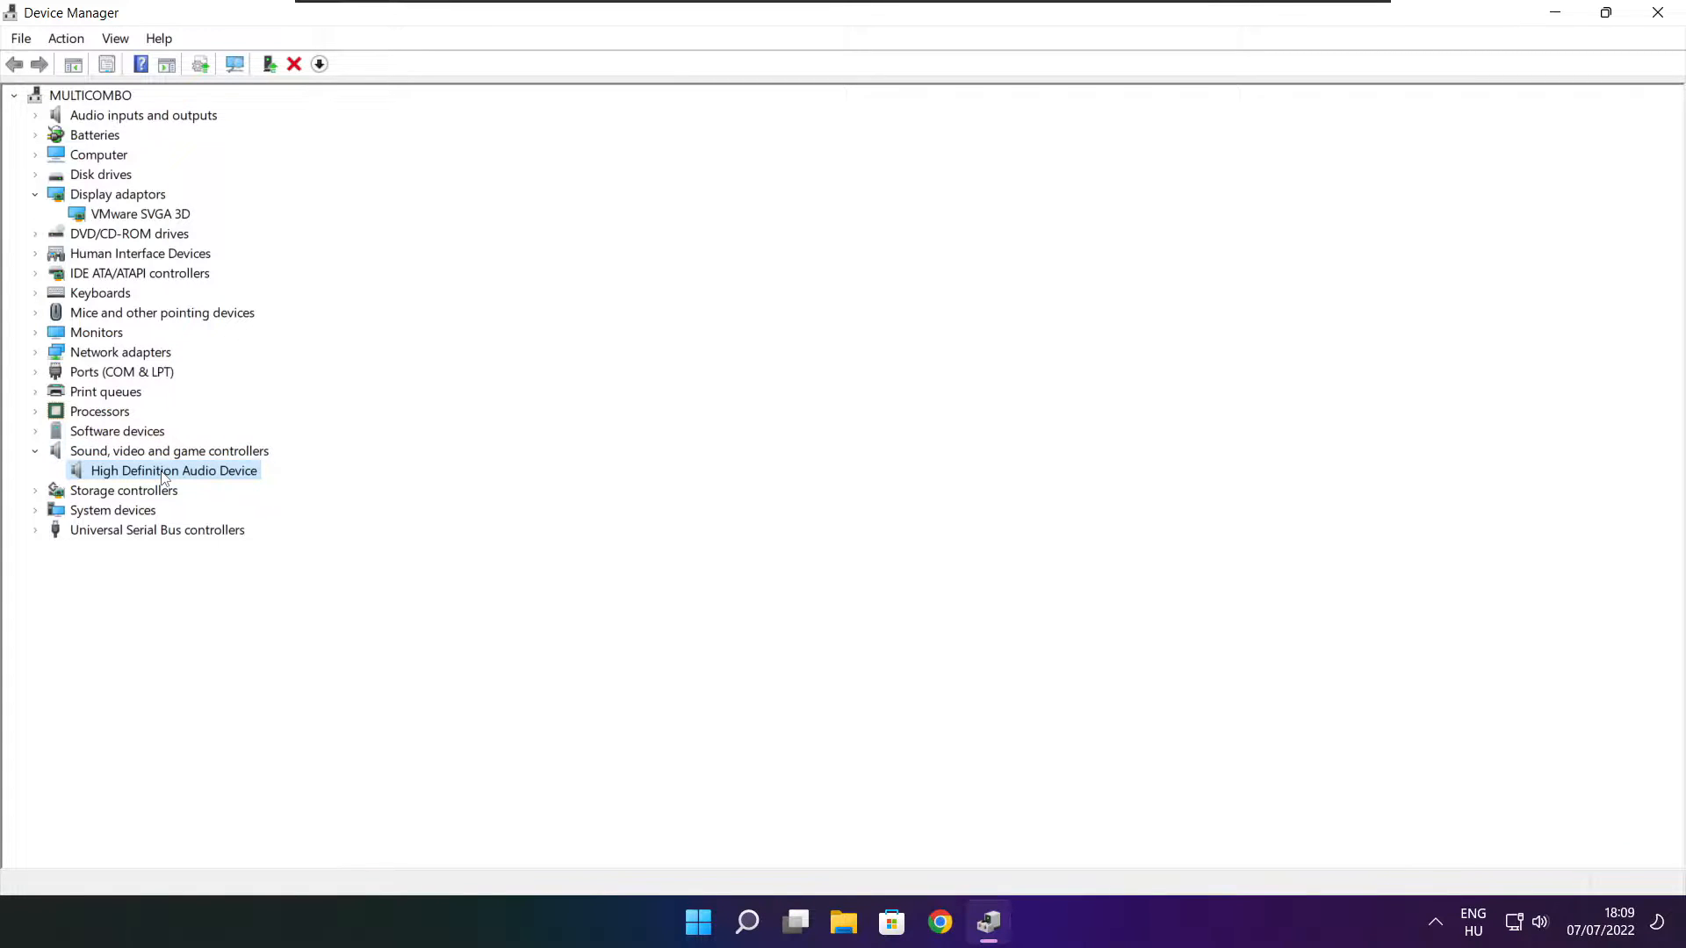
right_click(163, 479)
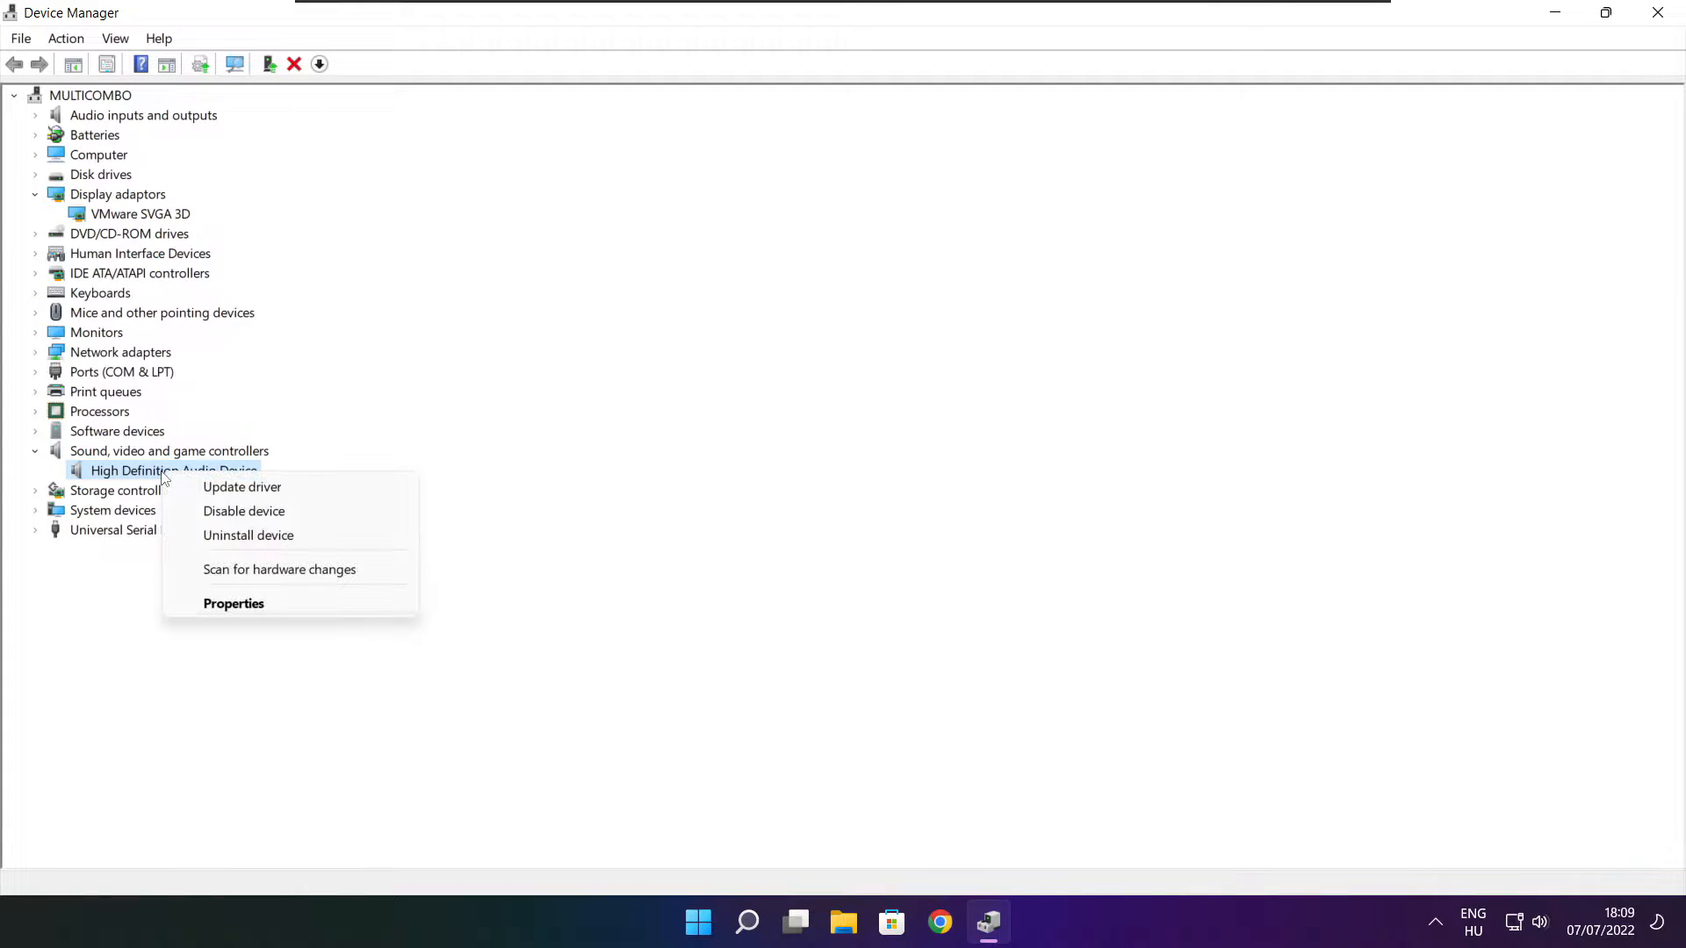
left_click(328, 491)
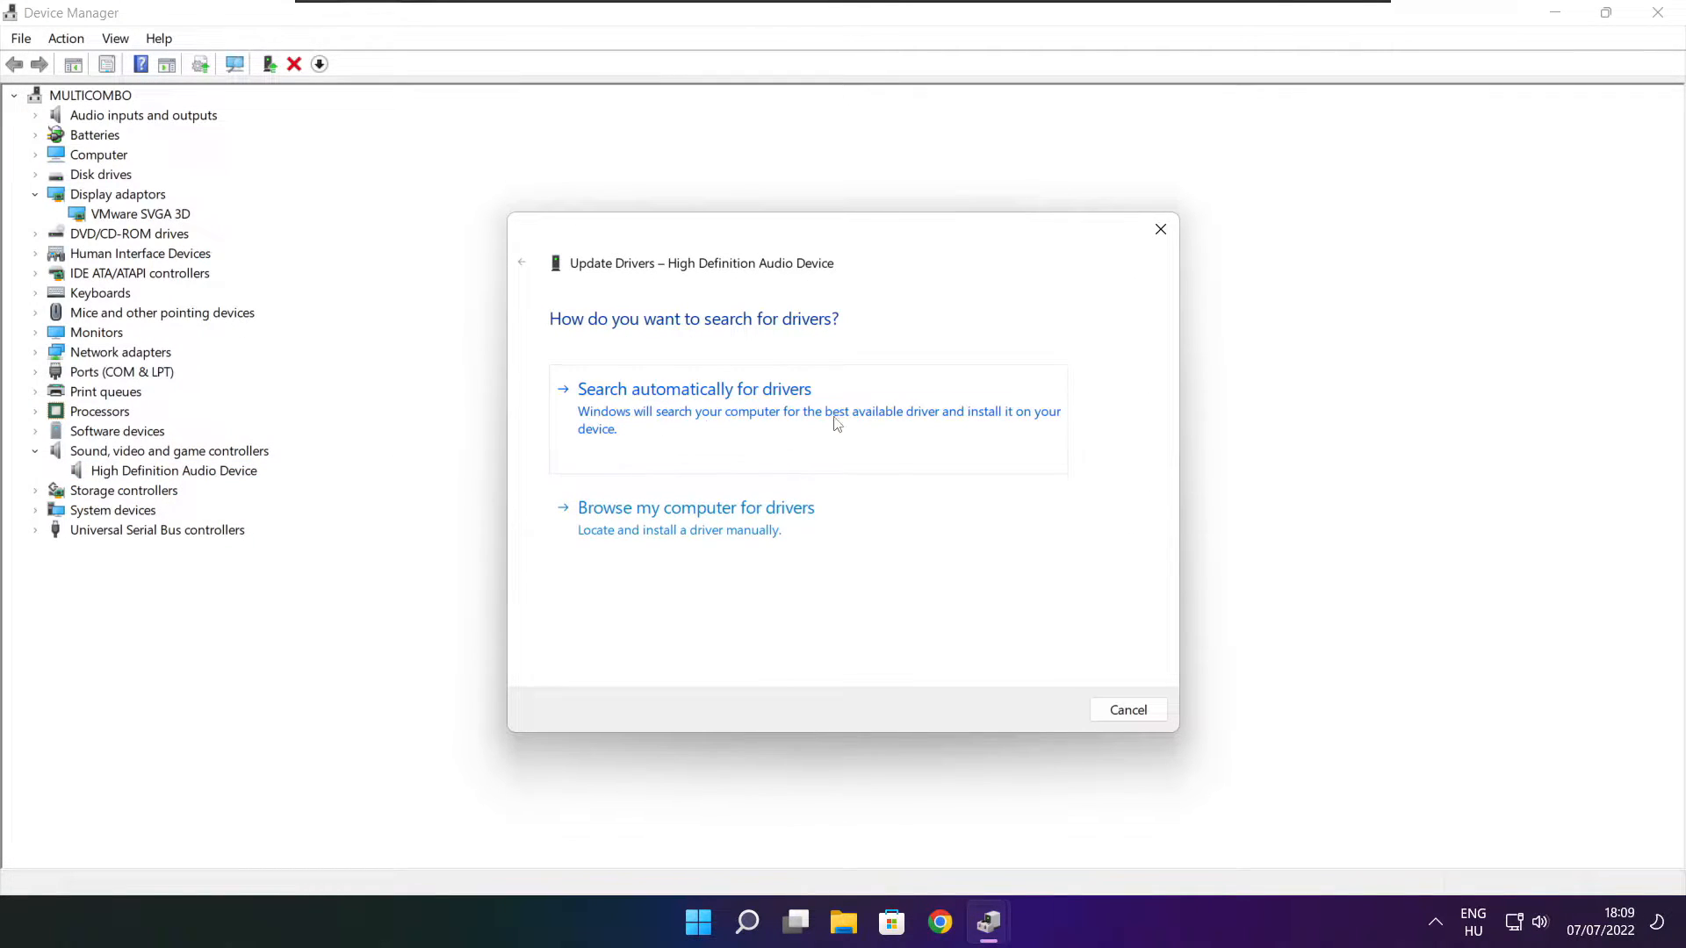
left_click(733, 418)
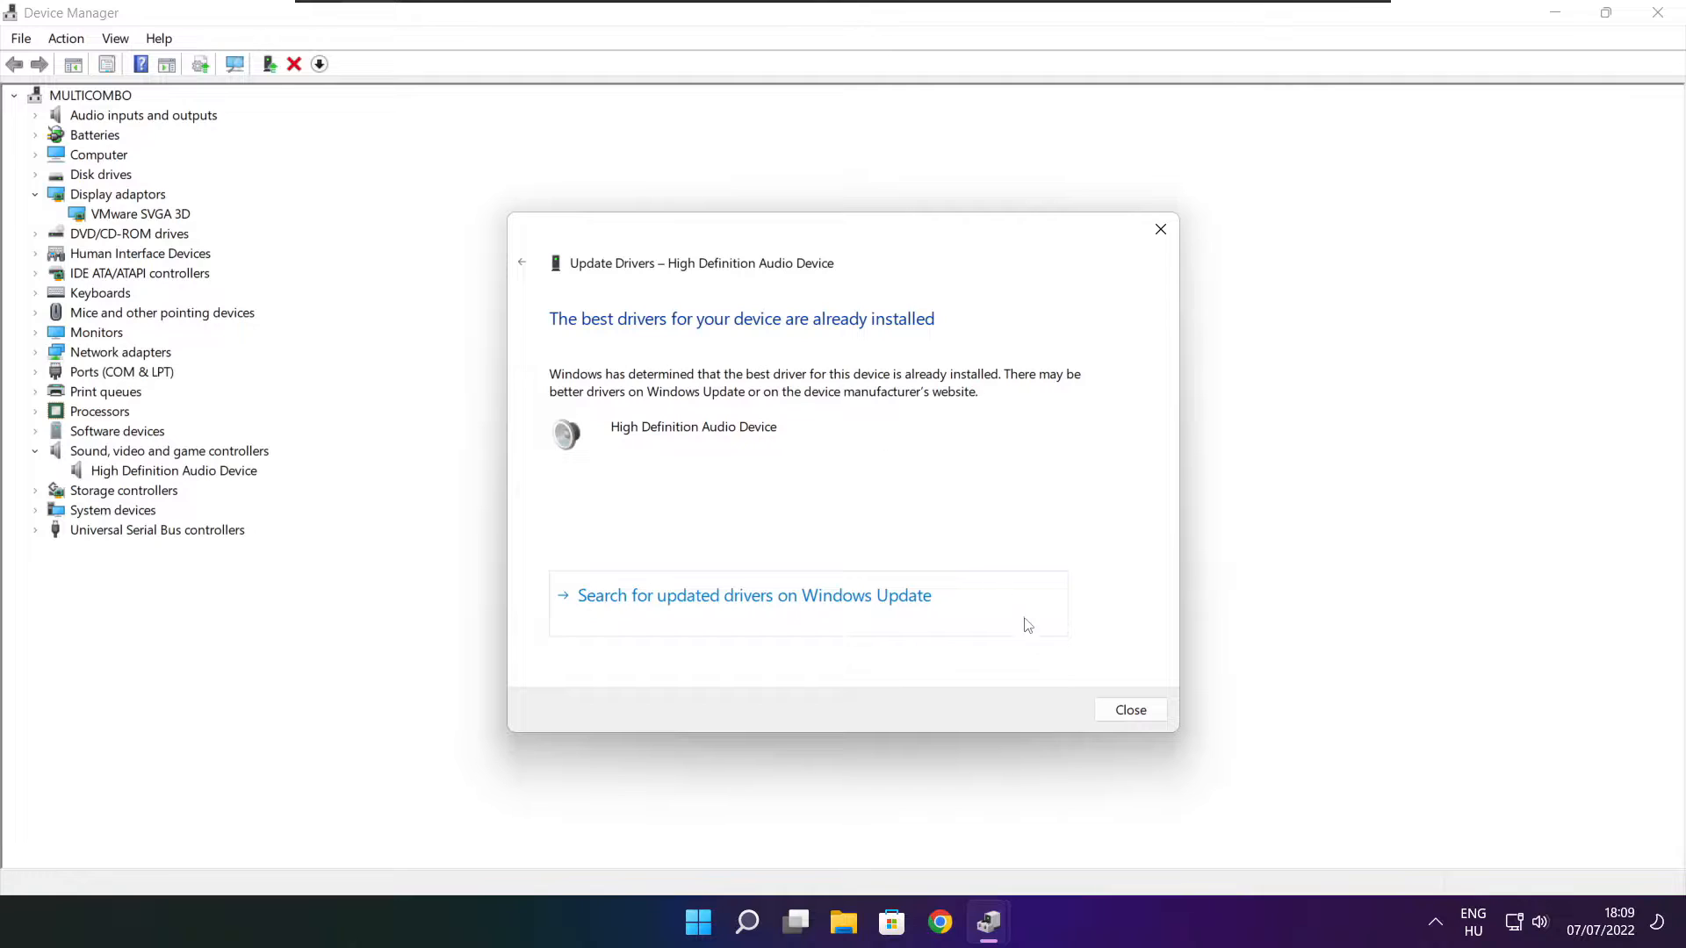
left_click(1133, 715)
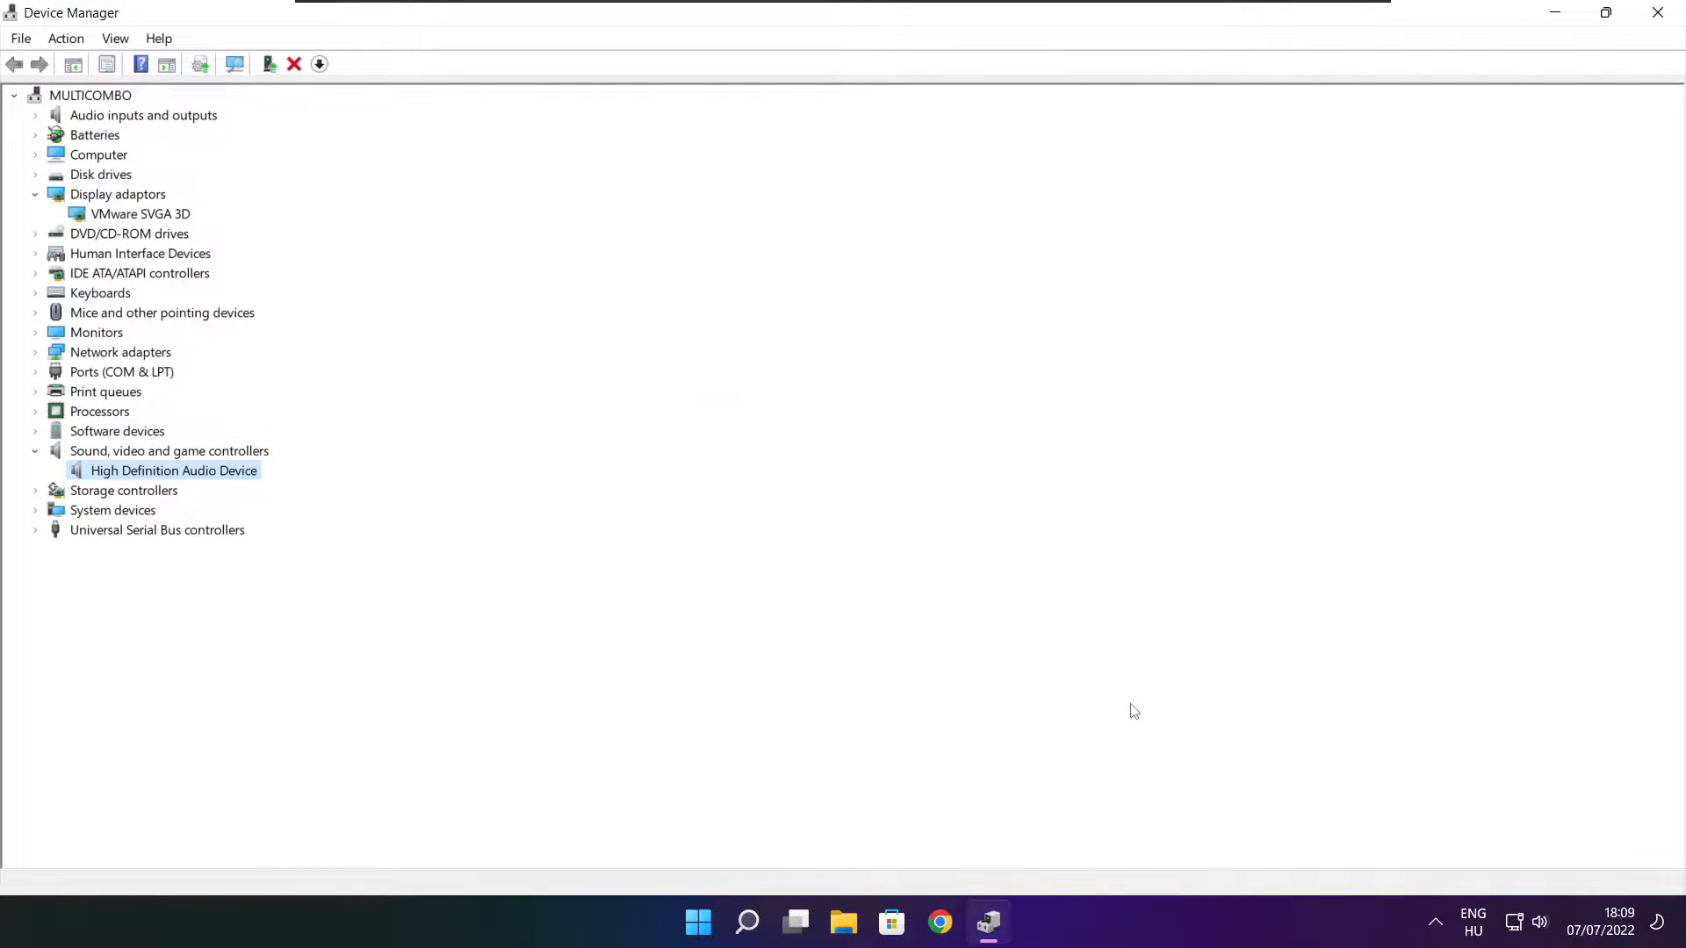
left_click(1662, 16)
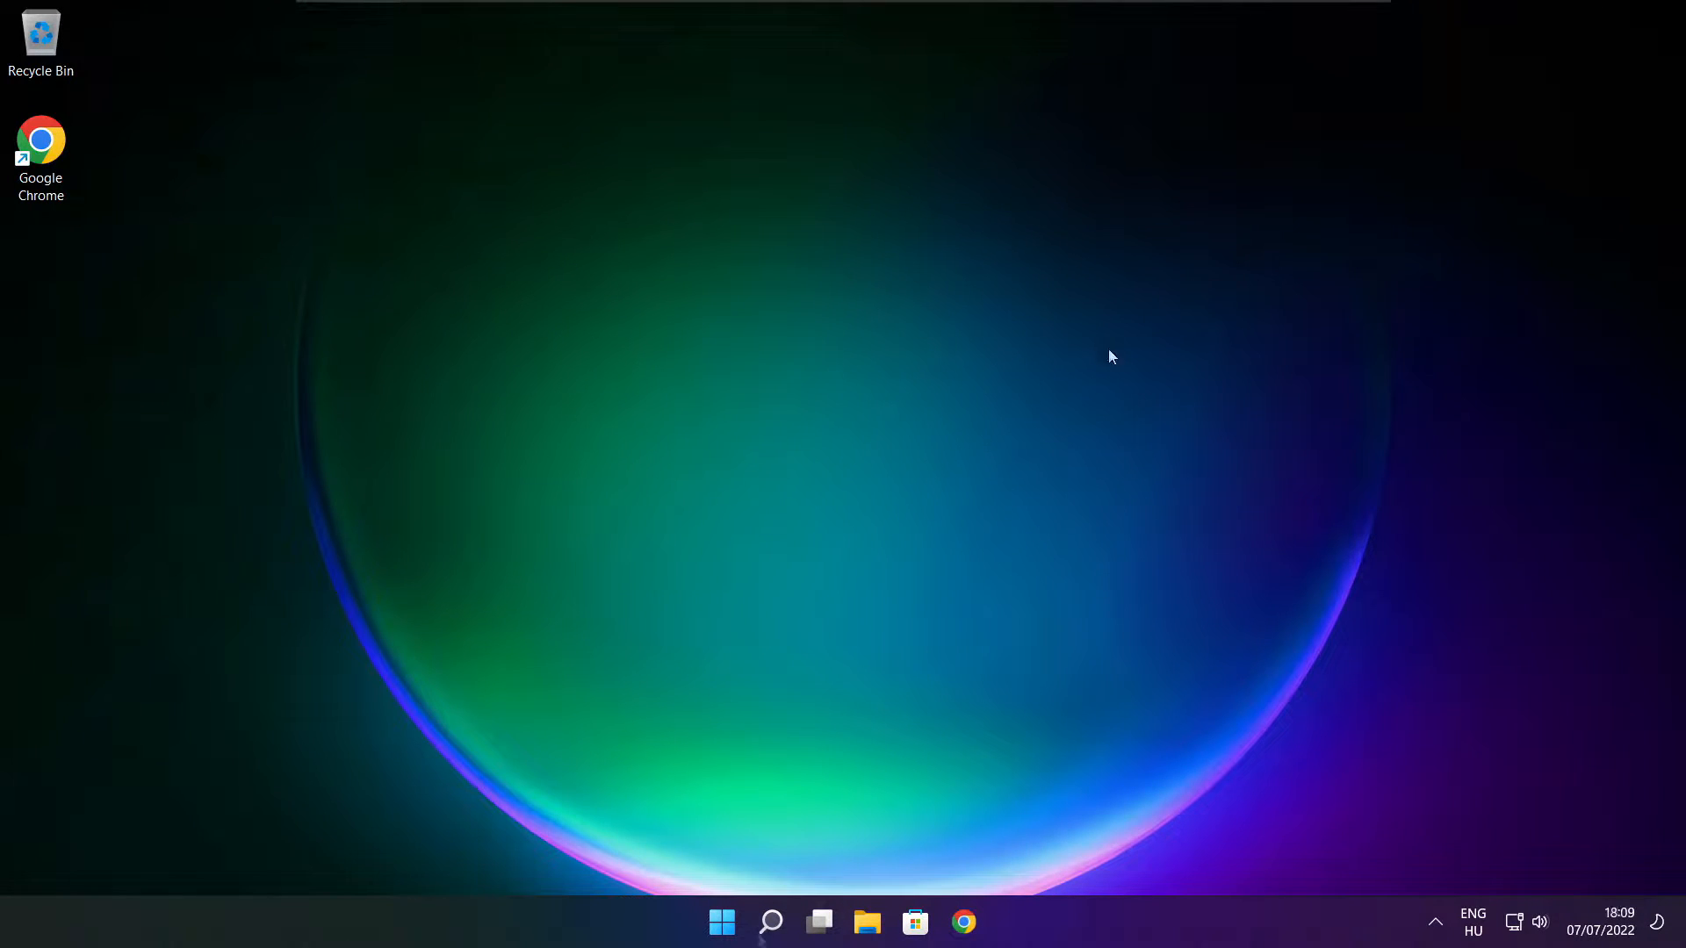
Find "edit power plan" in Windows search, choose the High performance plan in Power Options, and close the window.
left_click(772, 926)
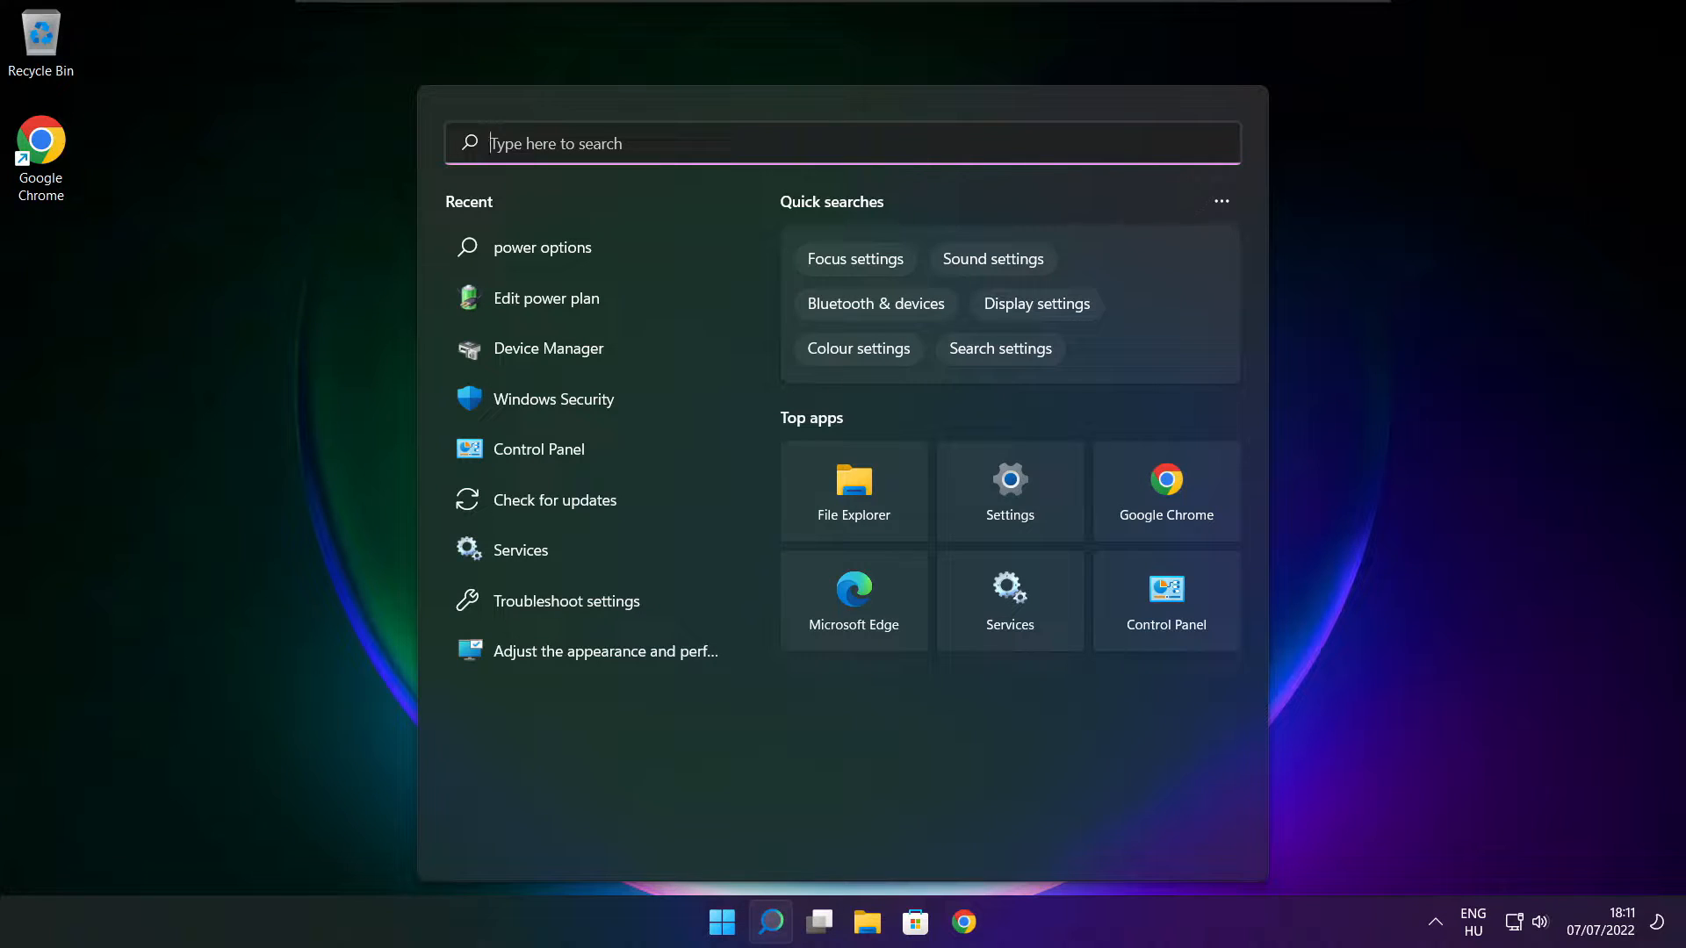
type("edit")
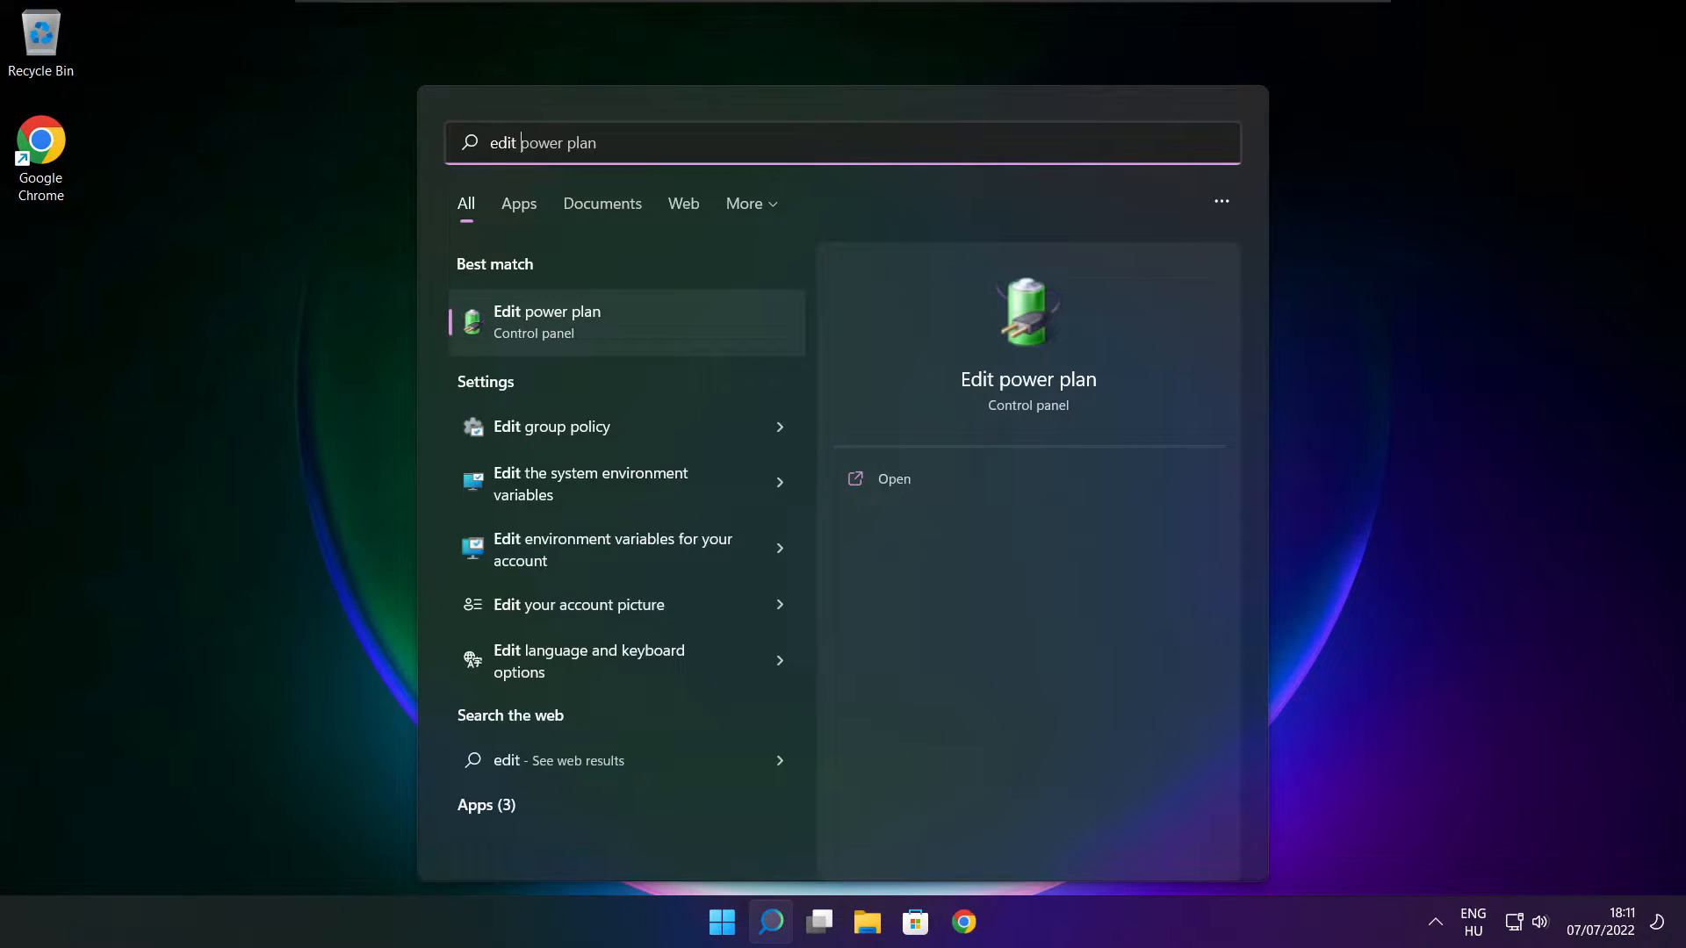
type(" power plan")
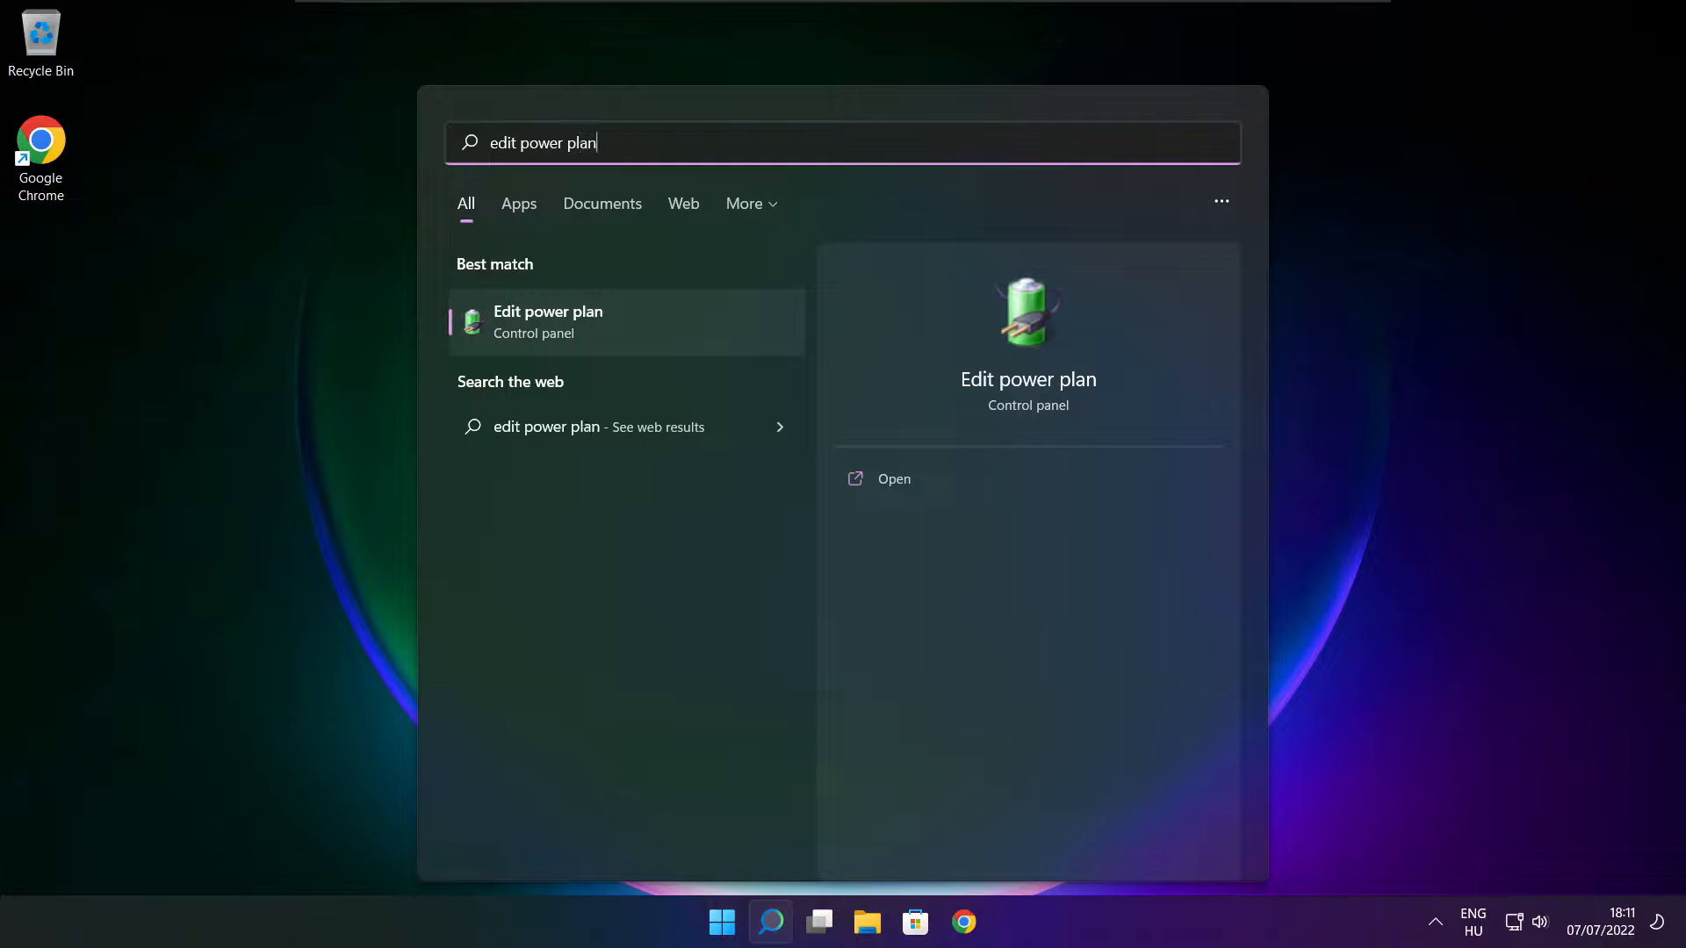
left_click(666, 331)
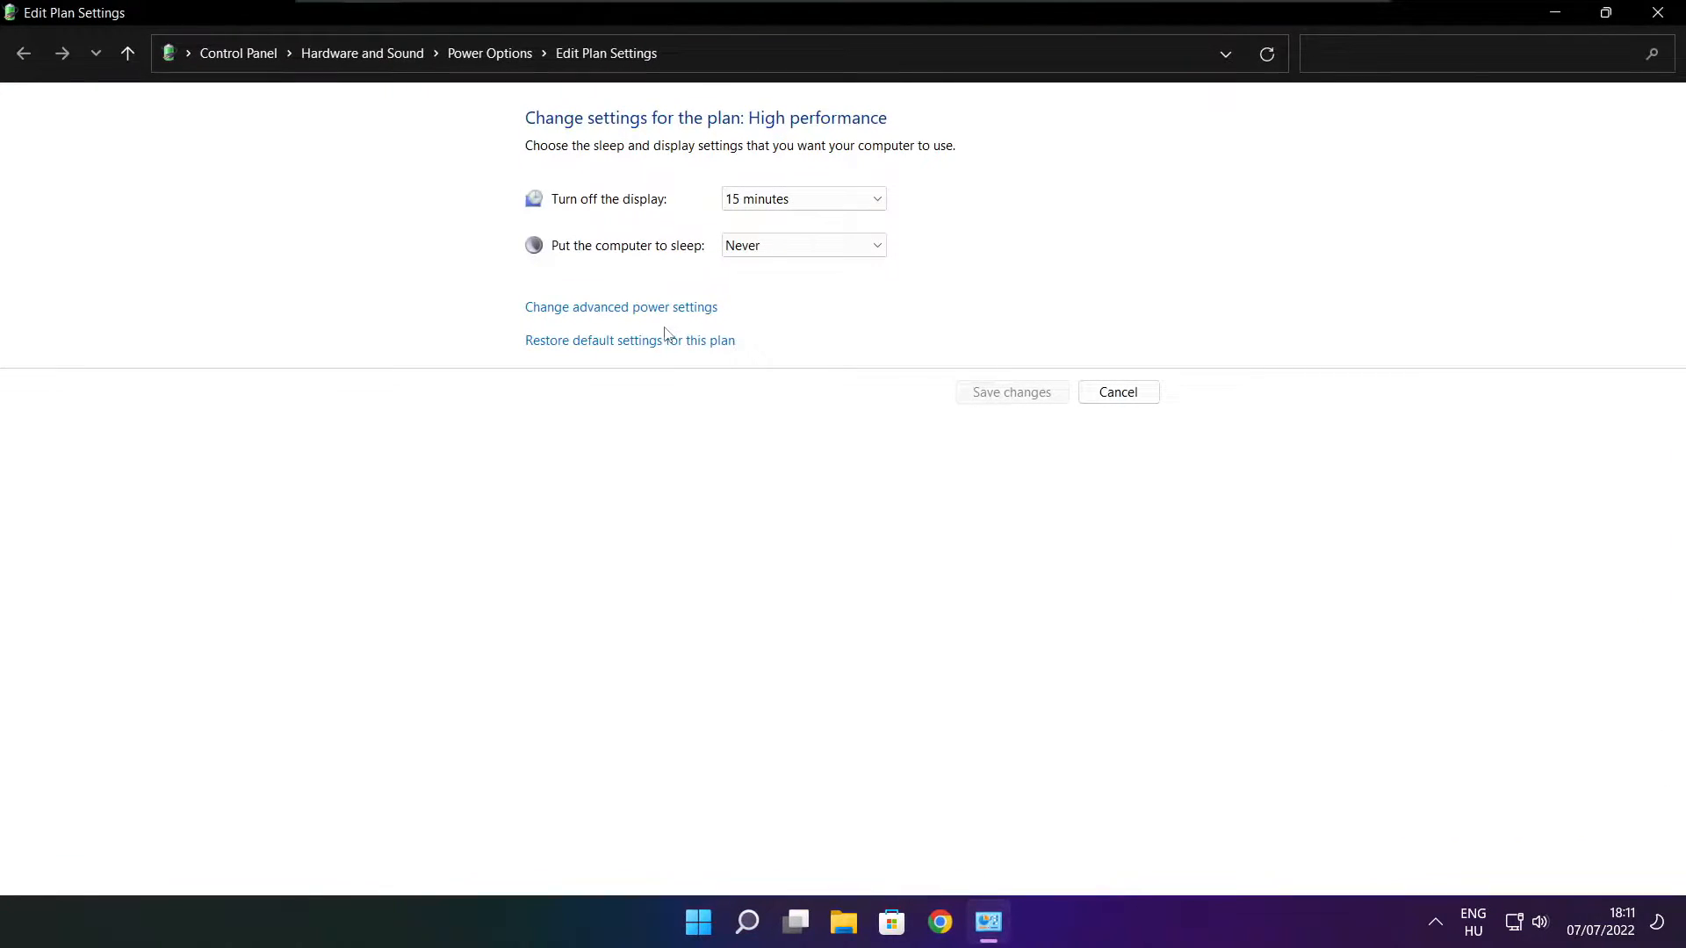
left_click(500, 63)
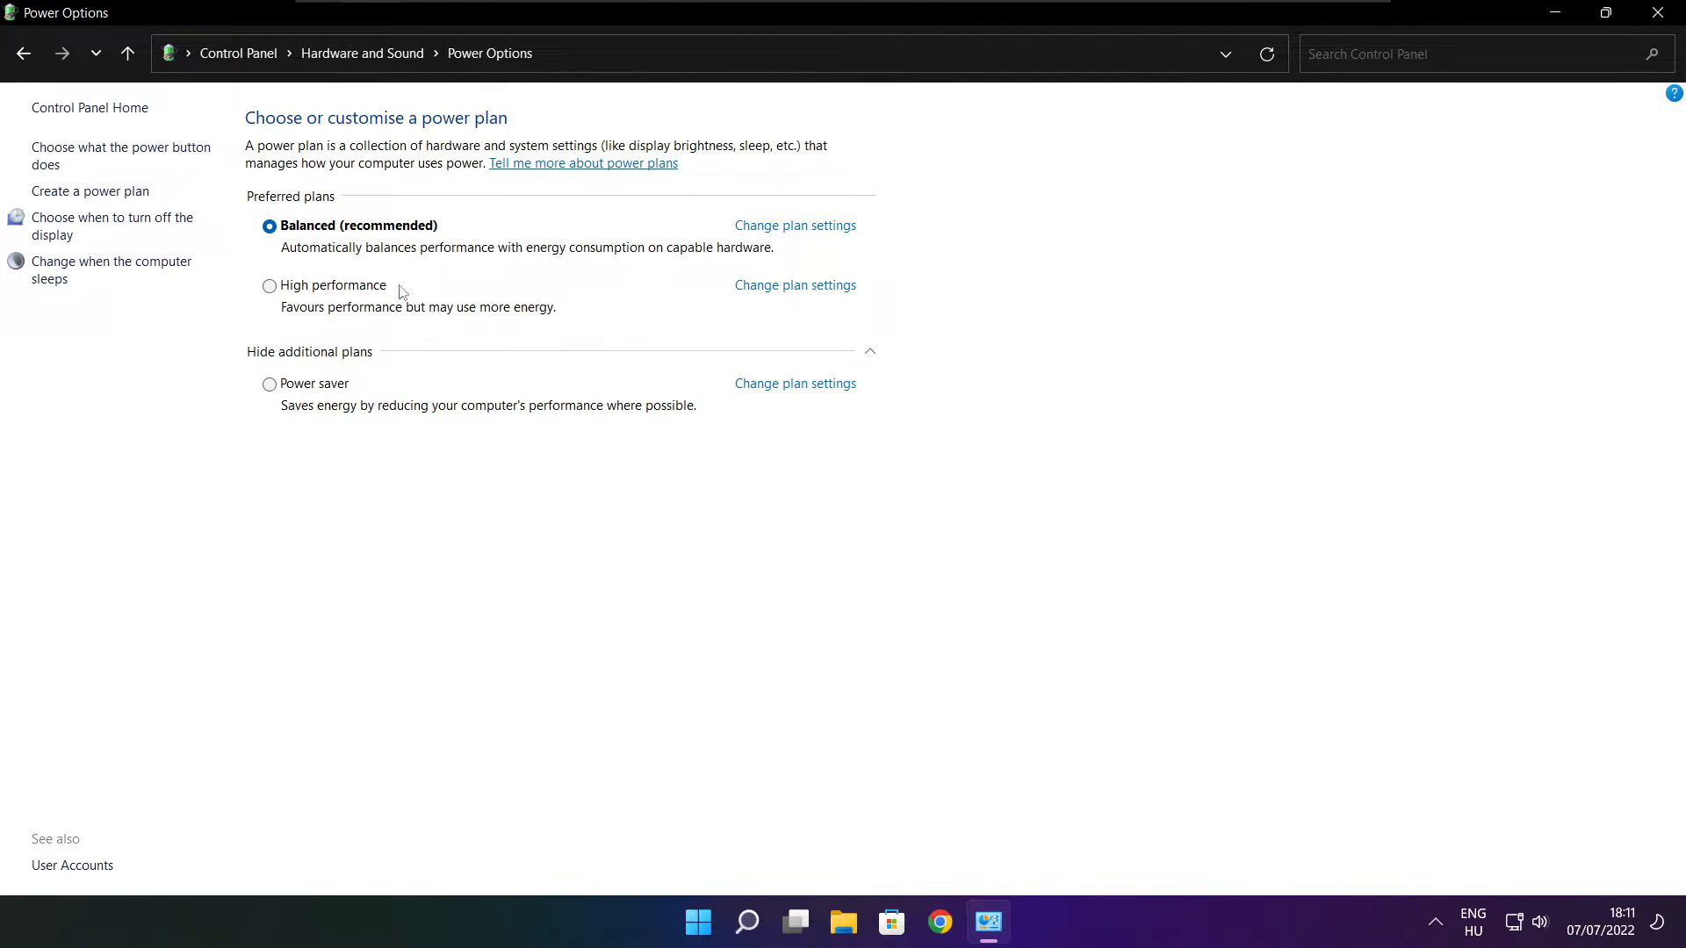
left_click(337, 290)
left_click(1662, 13)
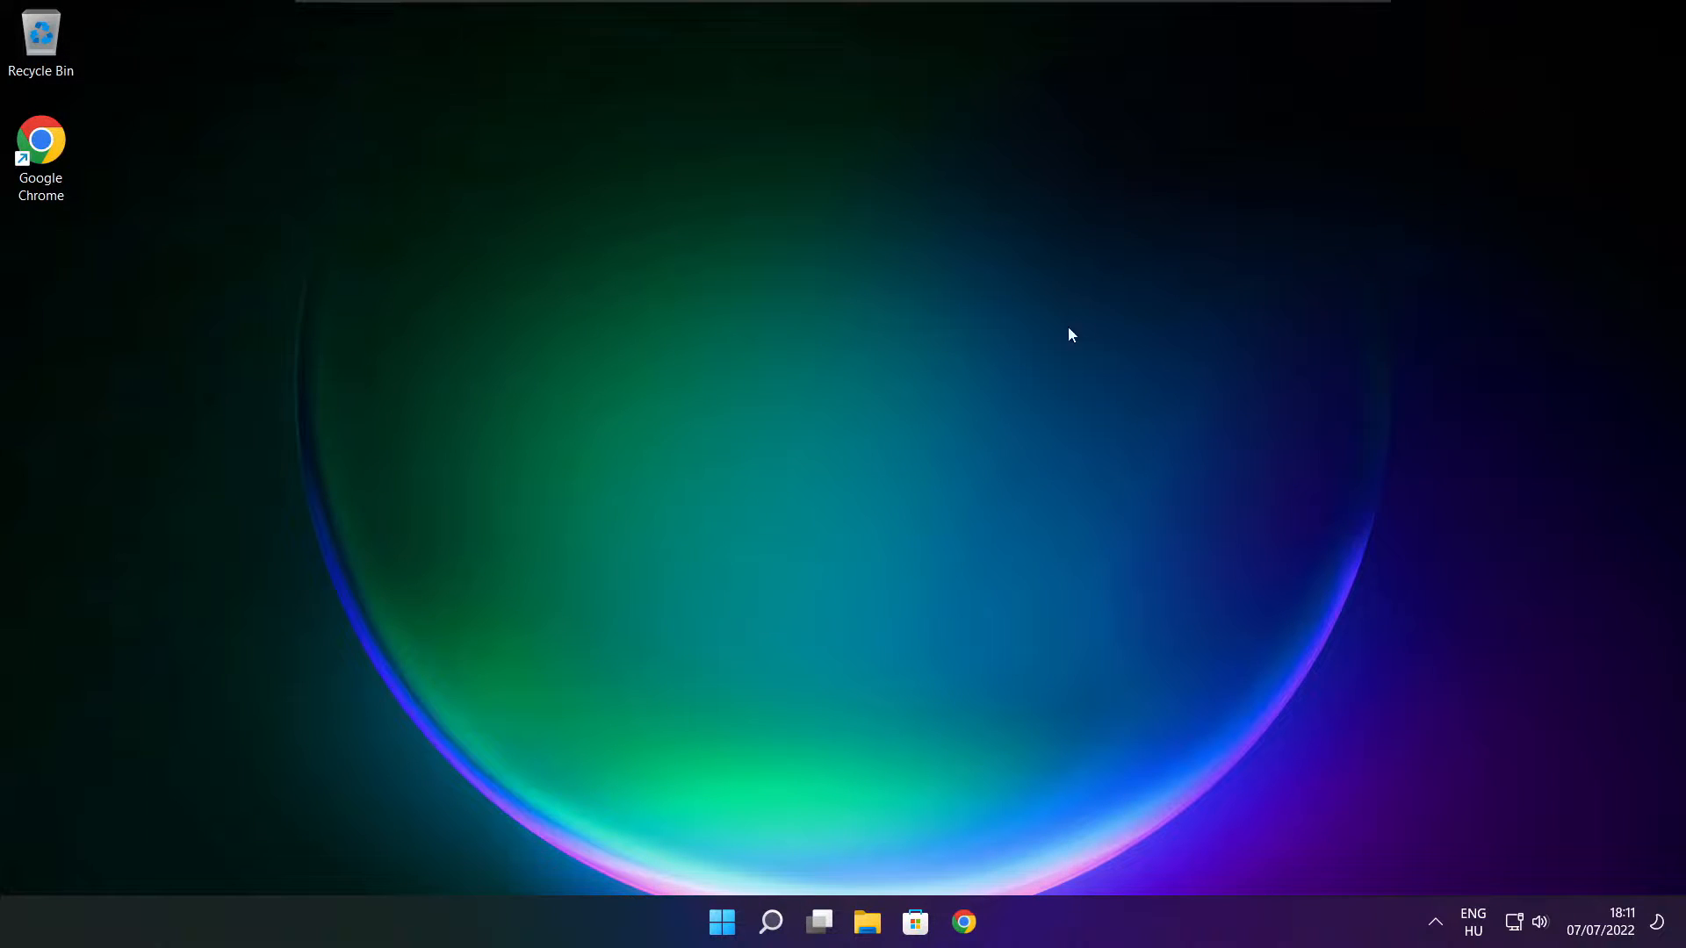
Search Windows for "game mode", open the Game Mode settings and toggle Game Mode.
left_click(773, 924)
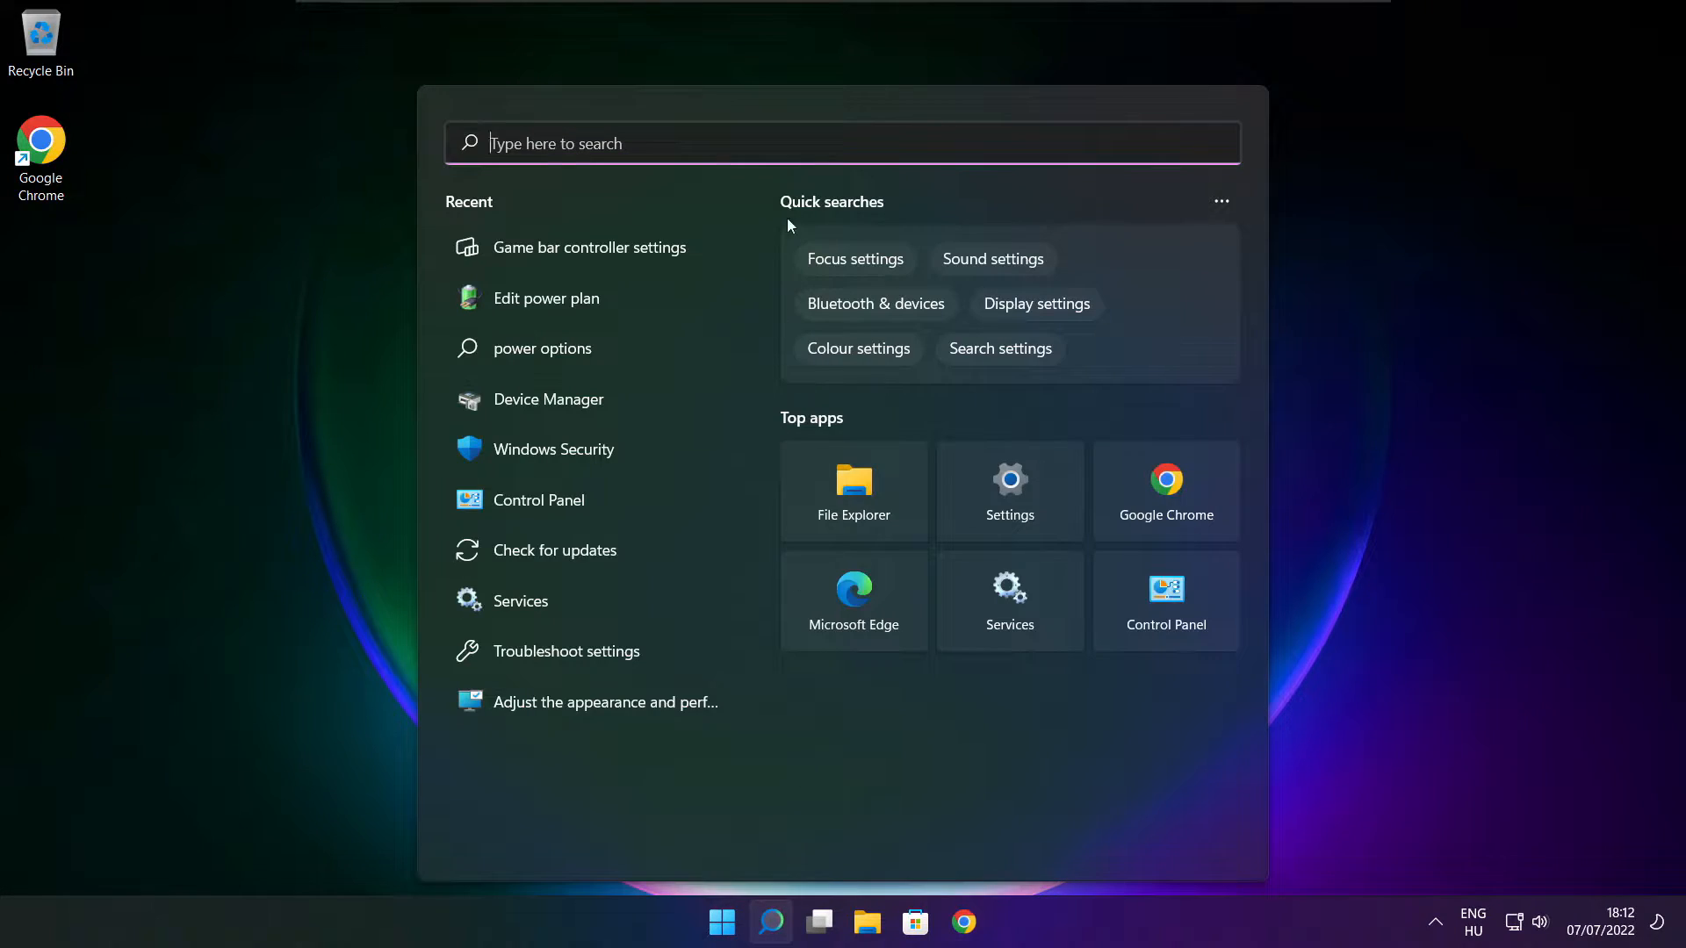
type("game mode")
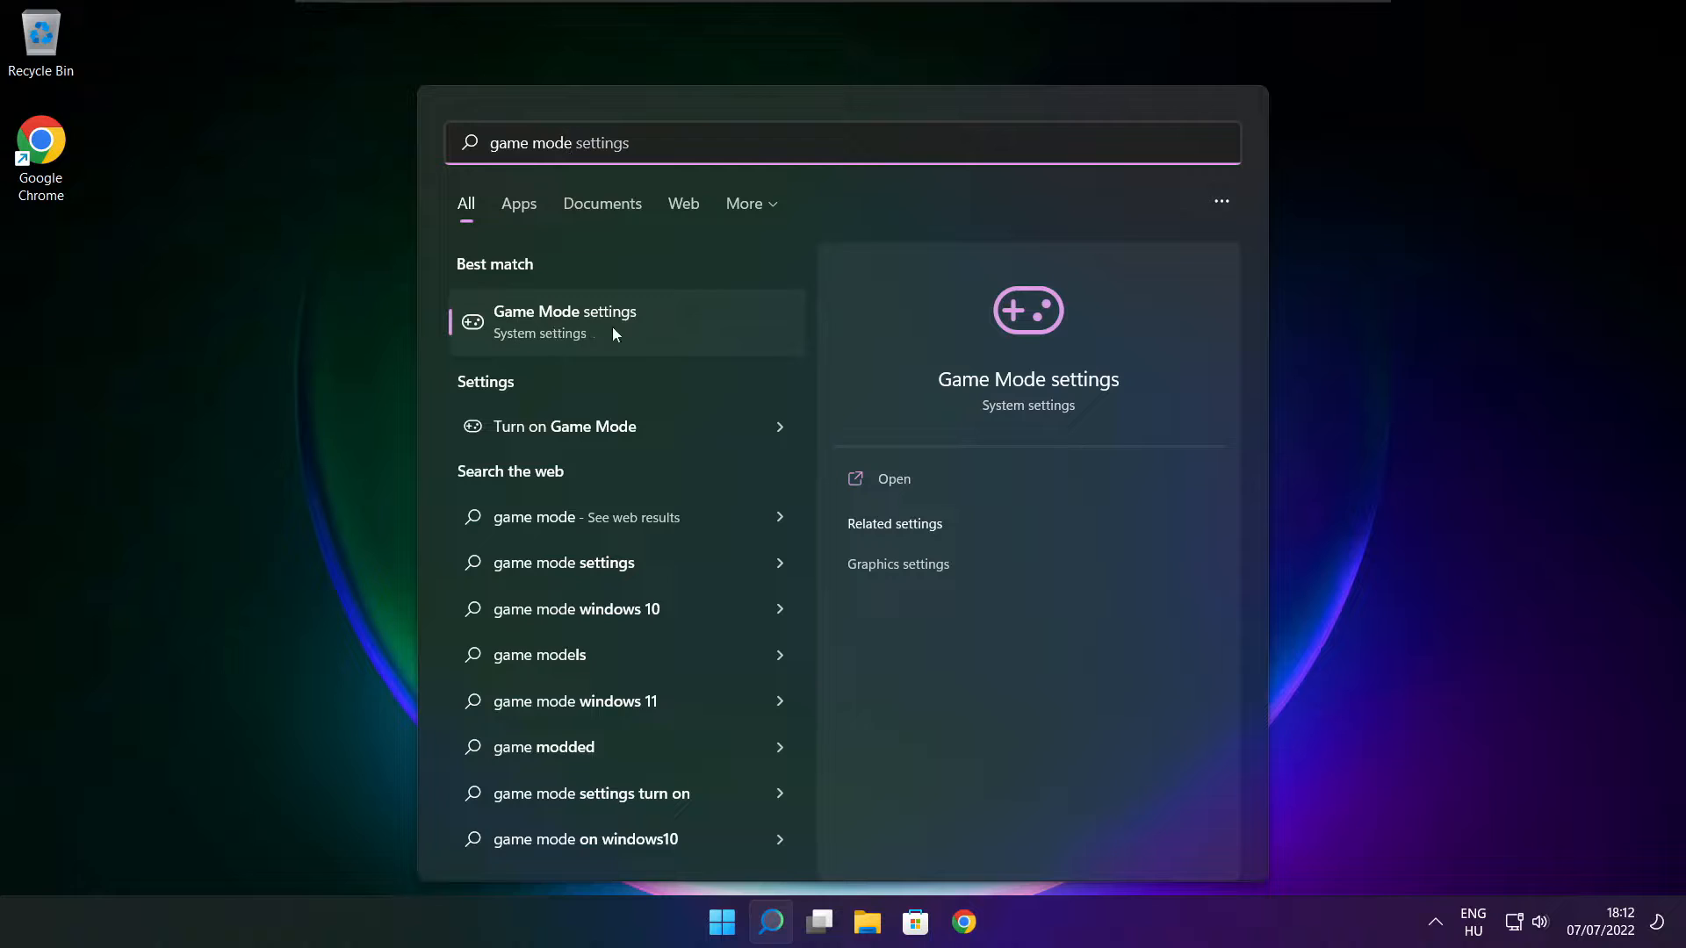
left_click(669, 327)
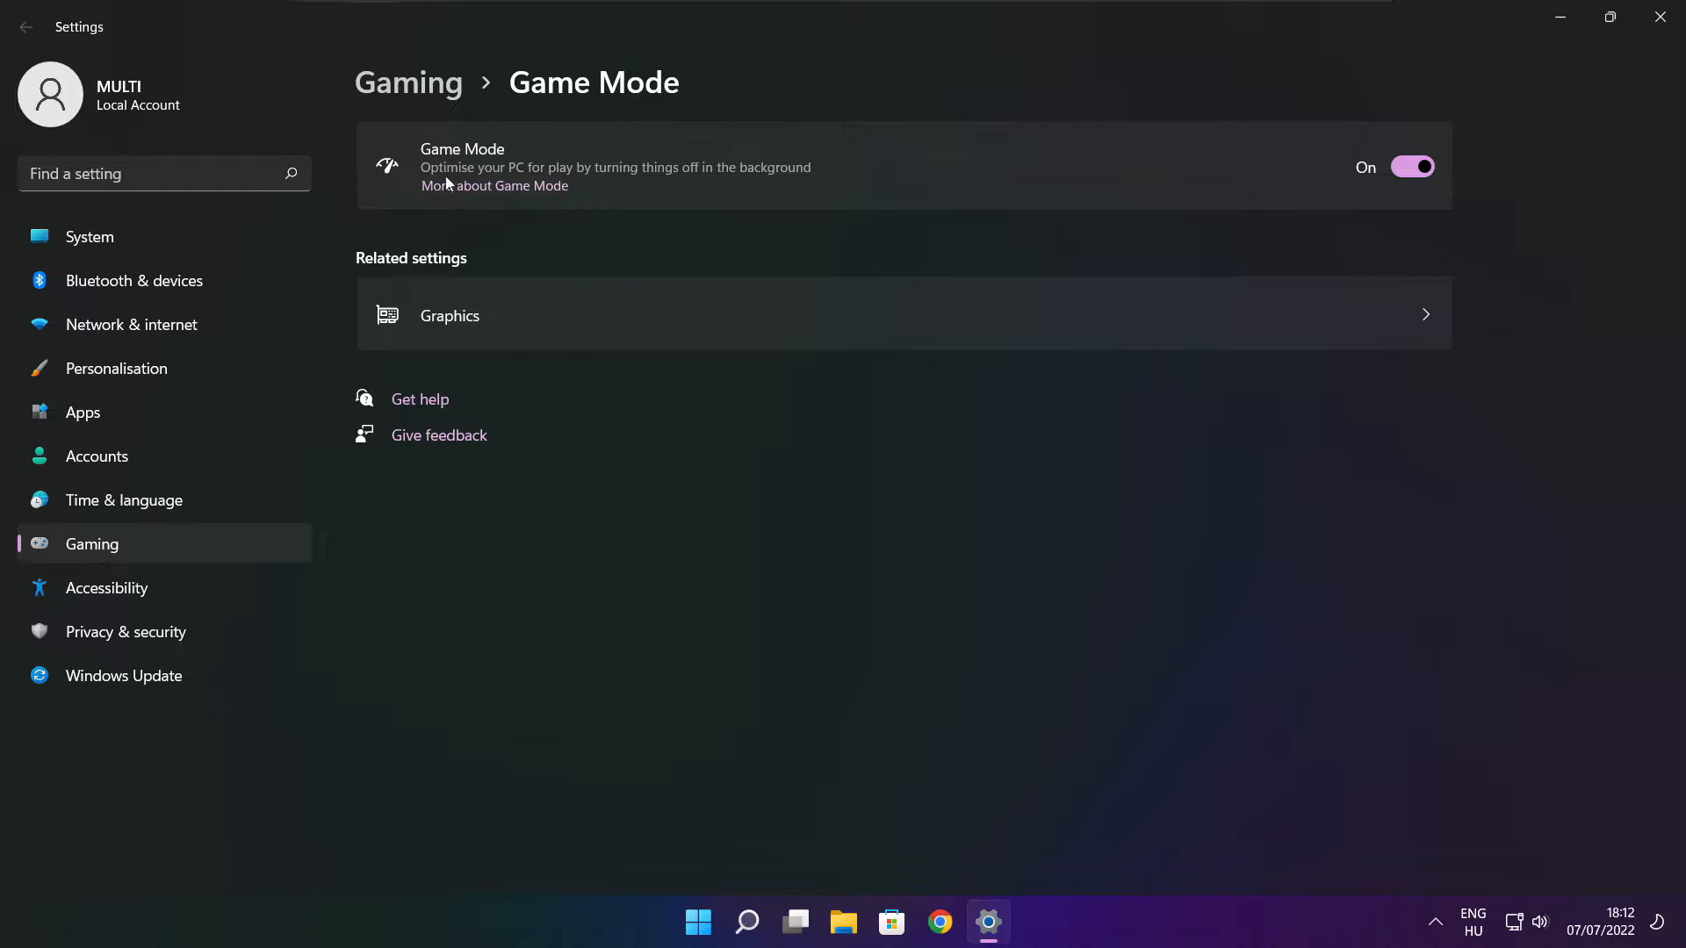
left_click(1427, 170)
Check the Xbox Game Bar controller-button setting in the Gaming settings, and close Settings.
left_click(416, 93)
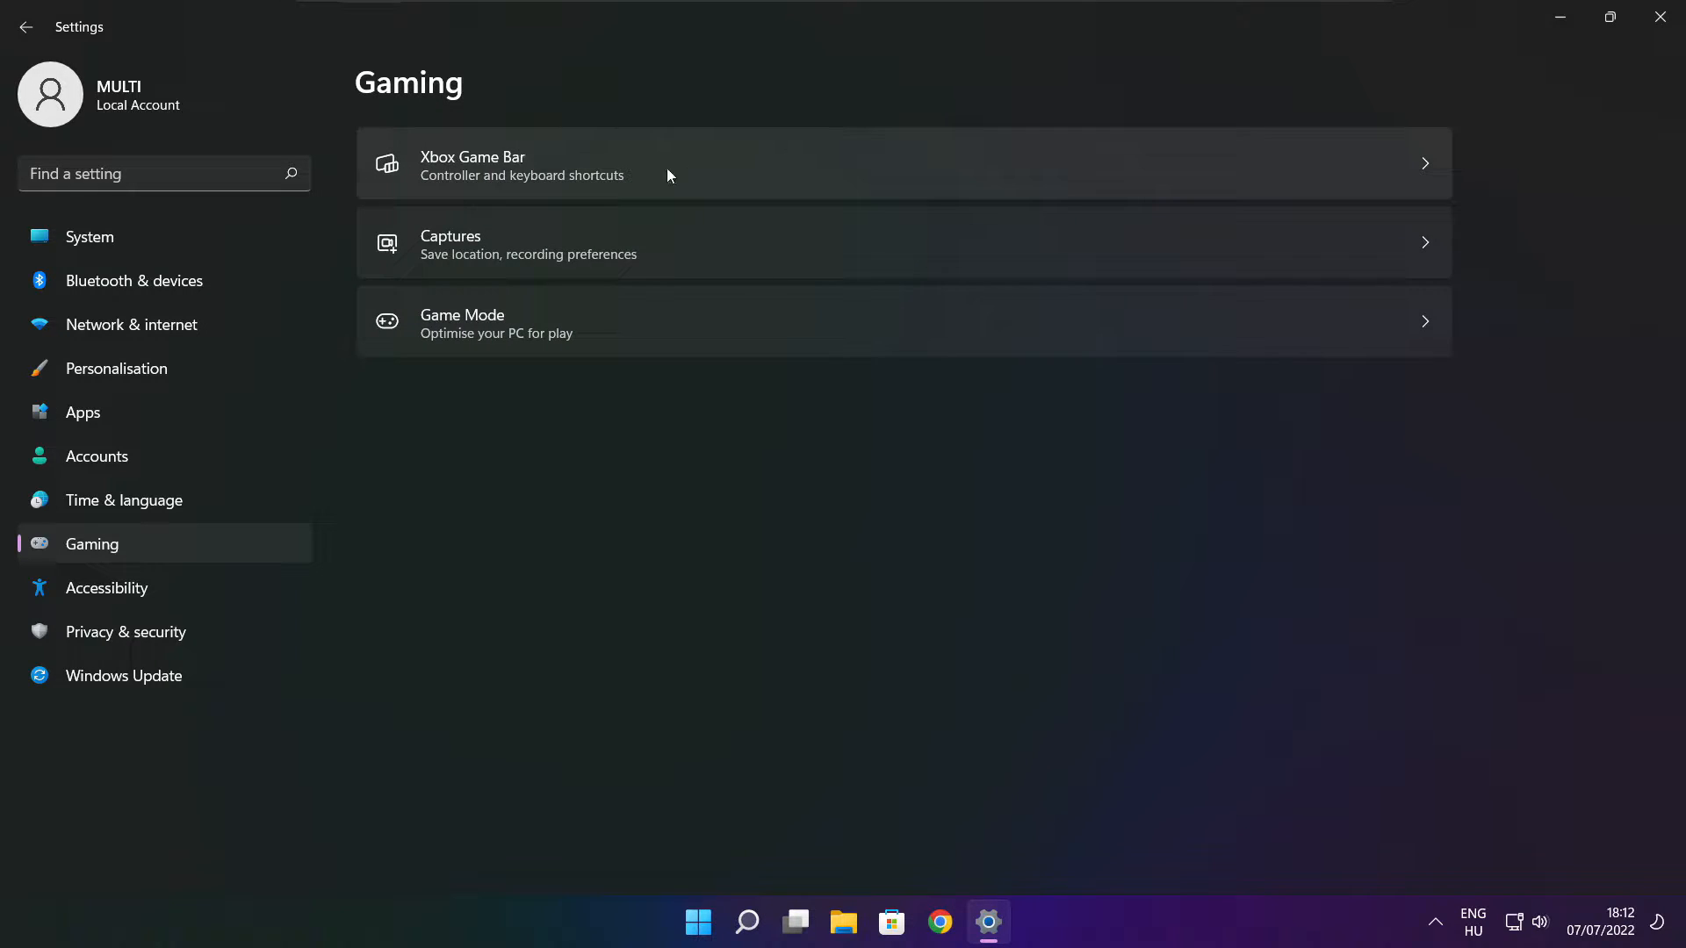
left_click(687, 181)
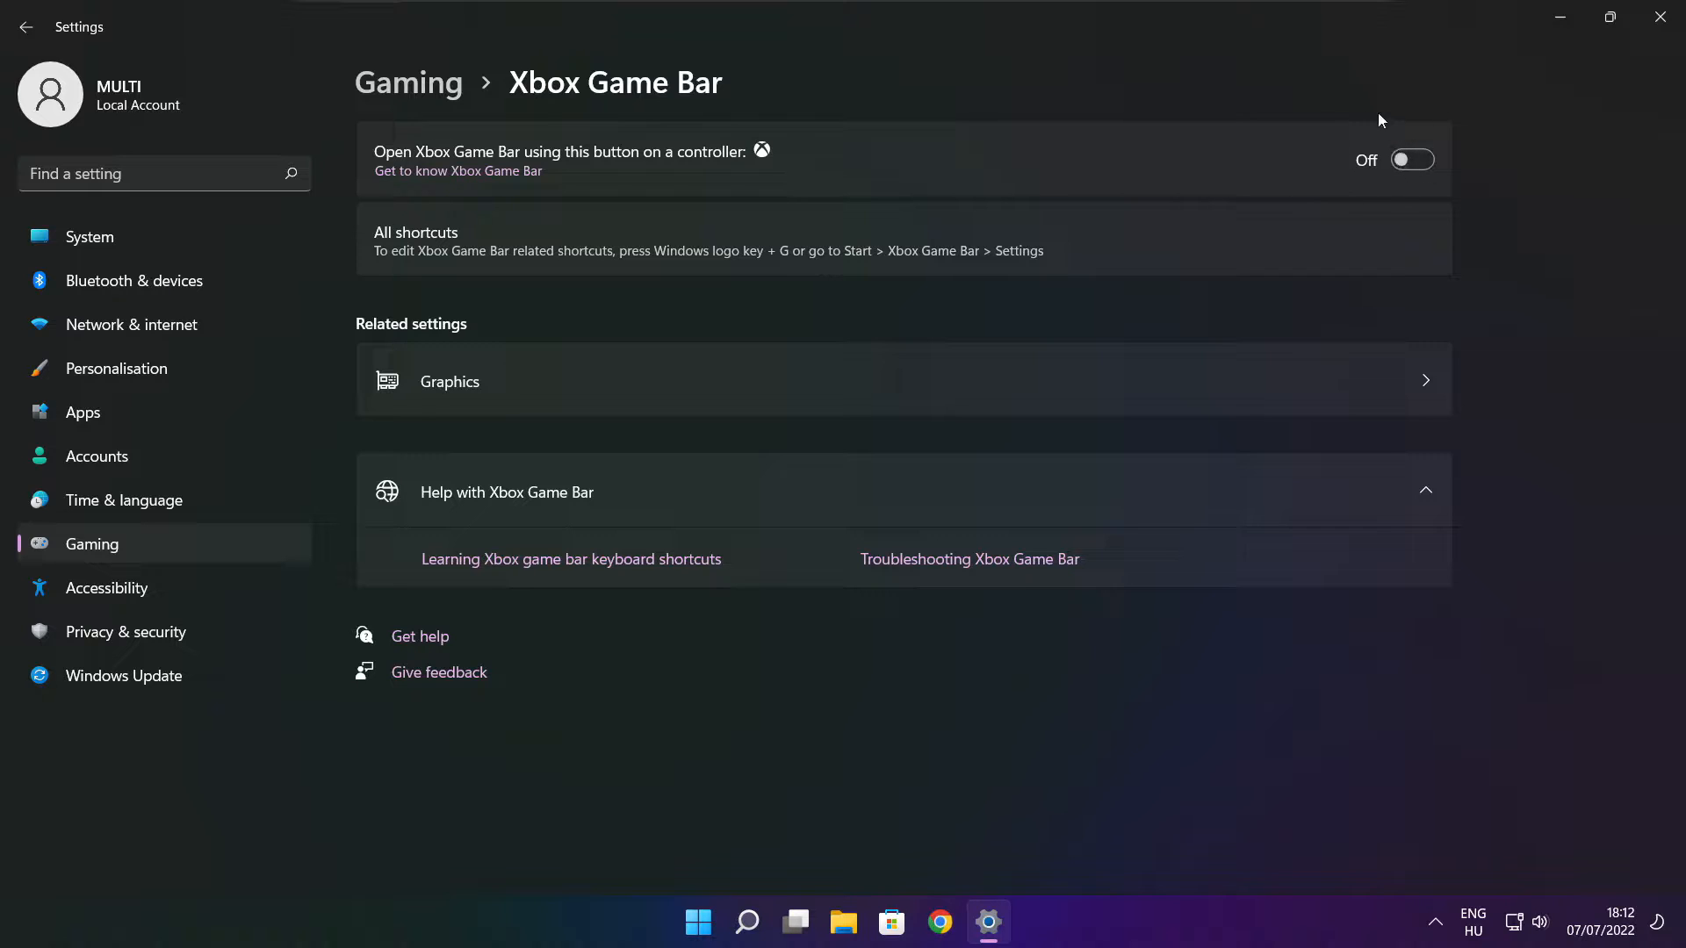
left_click(1660, 20)
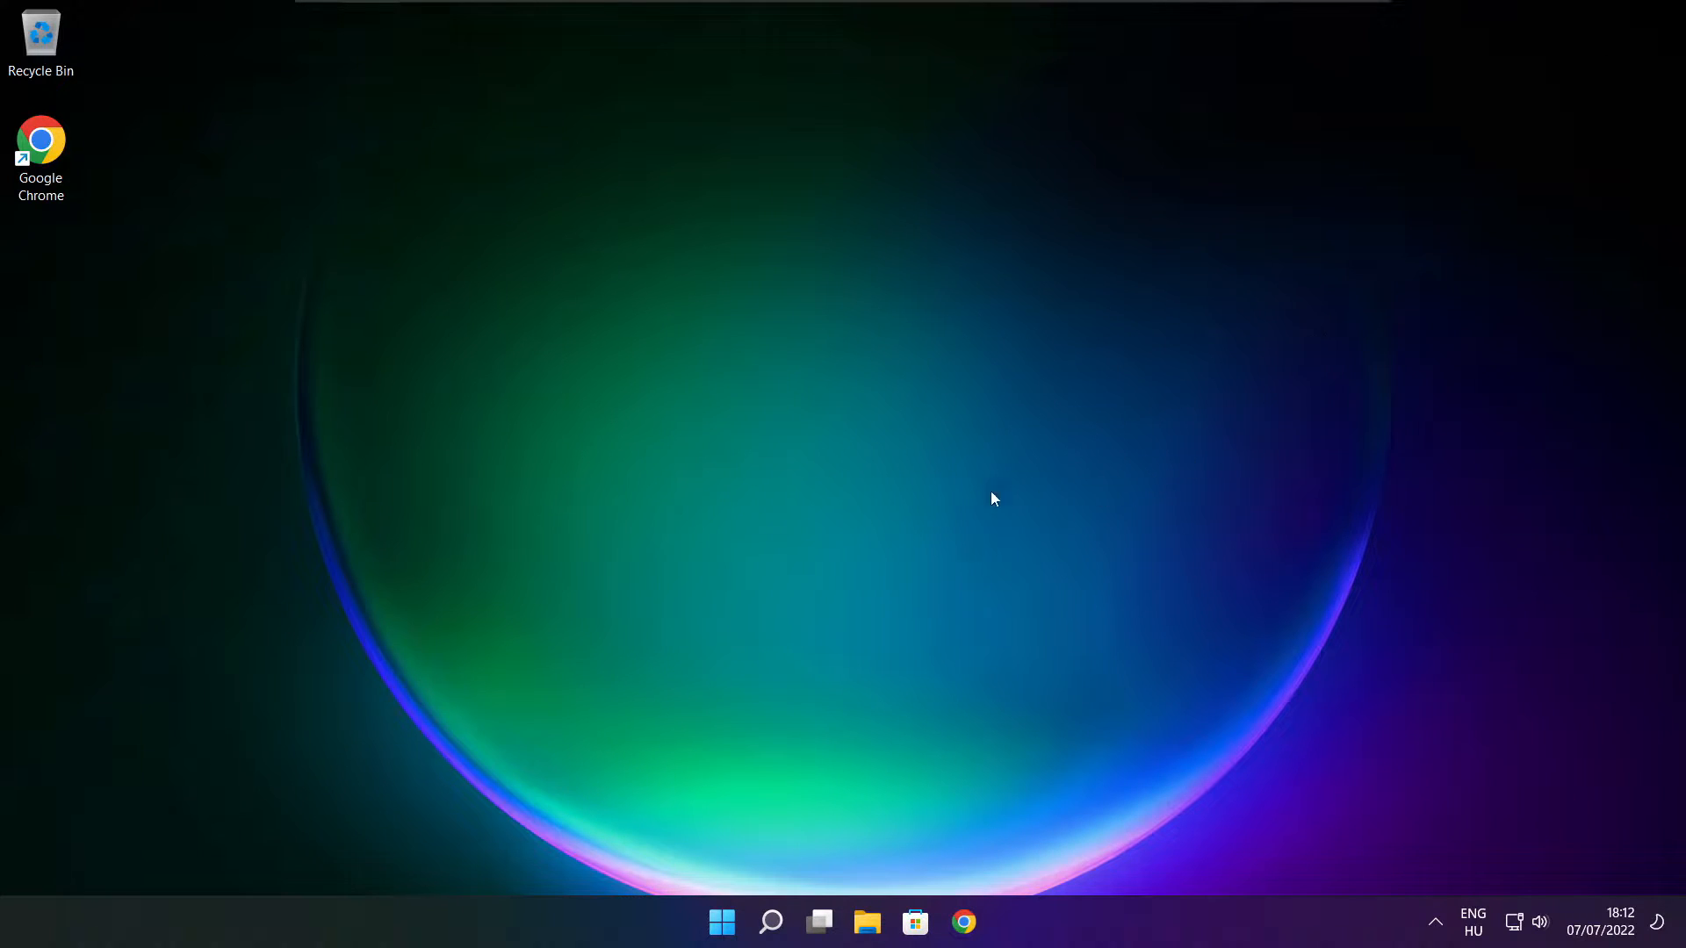
Open Task Manager's startup apps list and disable Cortana and Microsoft Edge at startup.
right_click(725, 926)
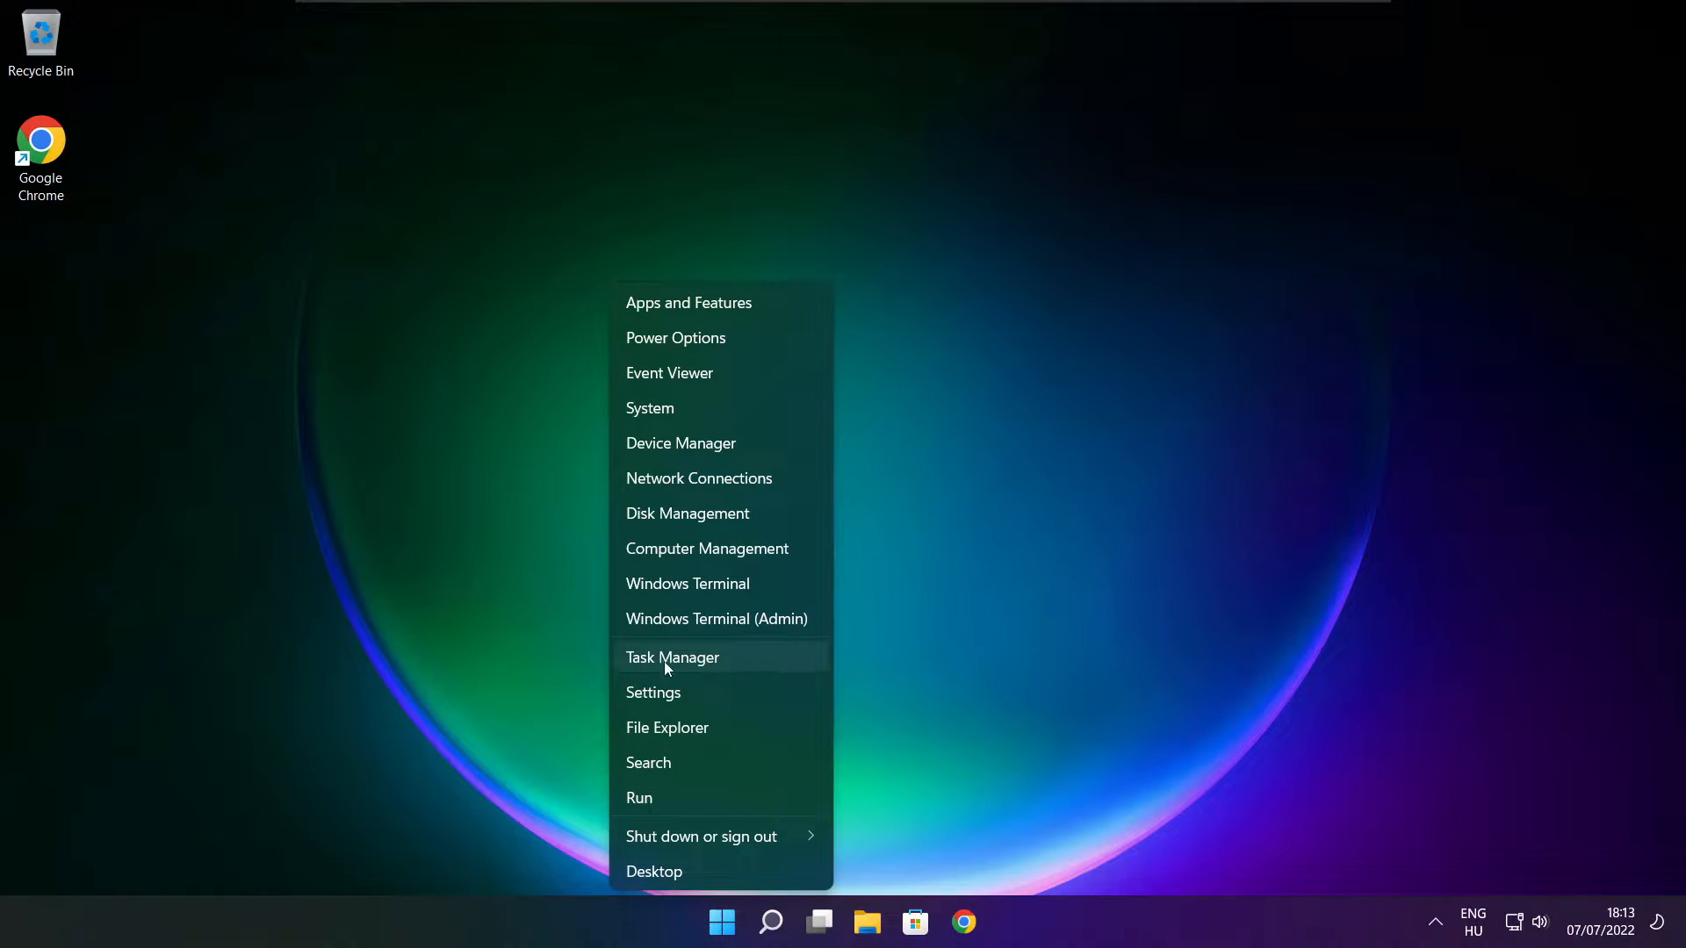
left_click(728, 658)
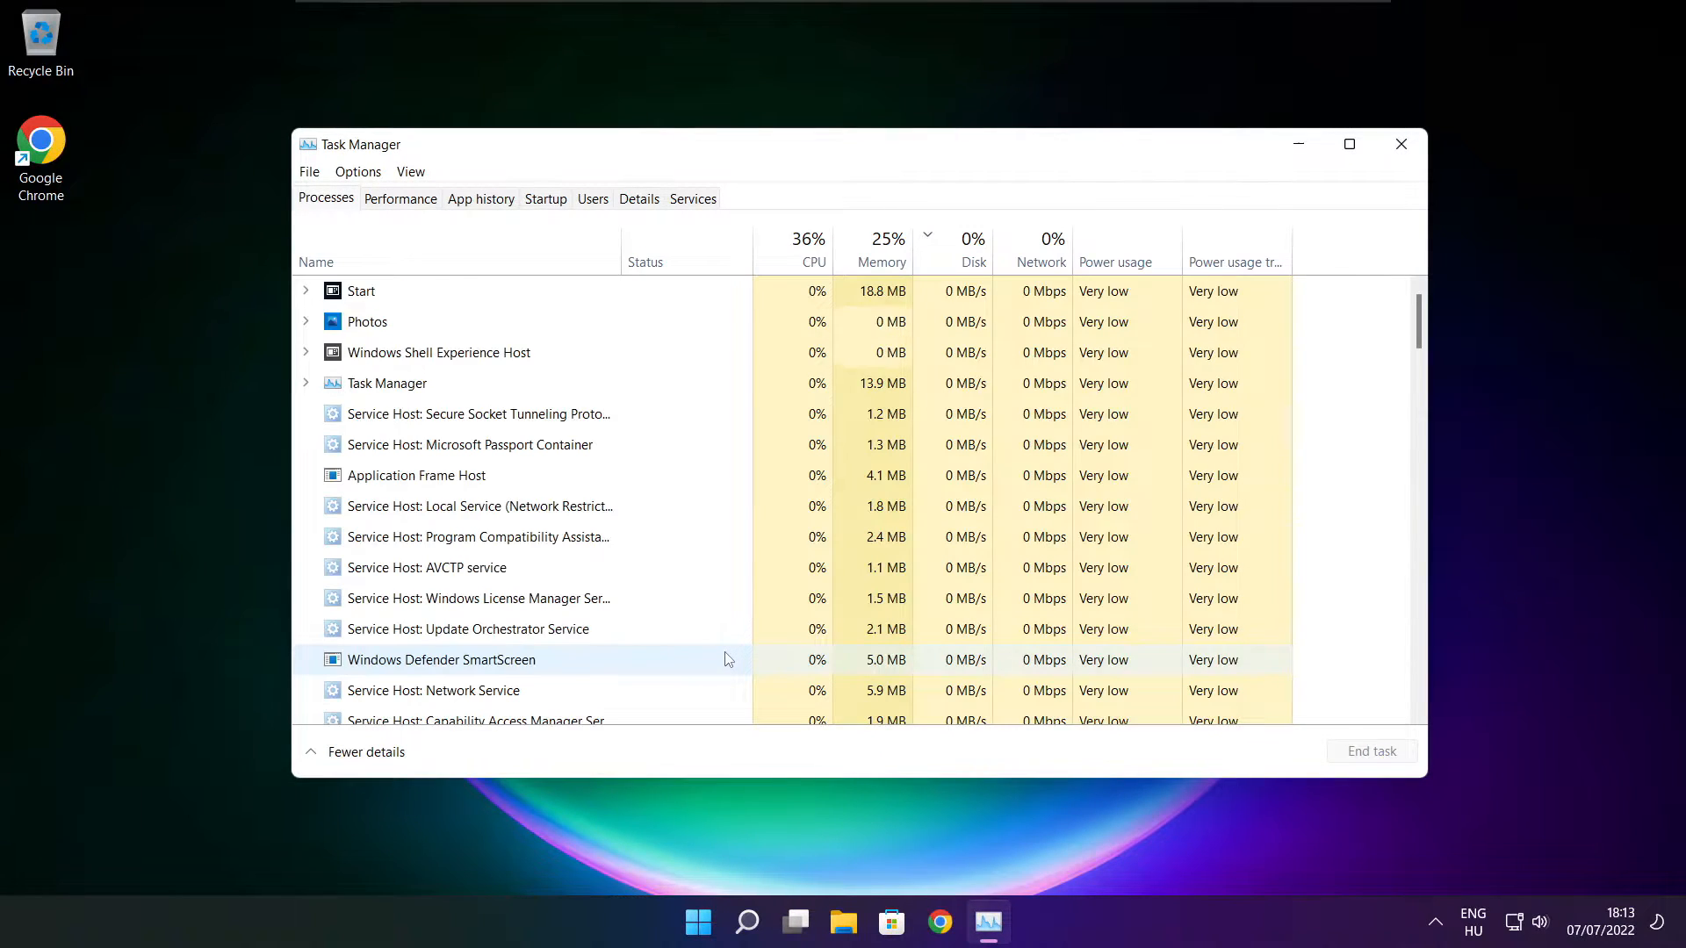
left_click(551, 203)
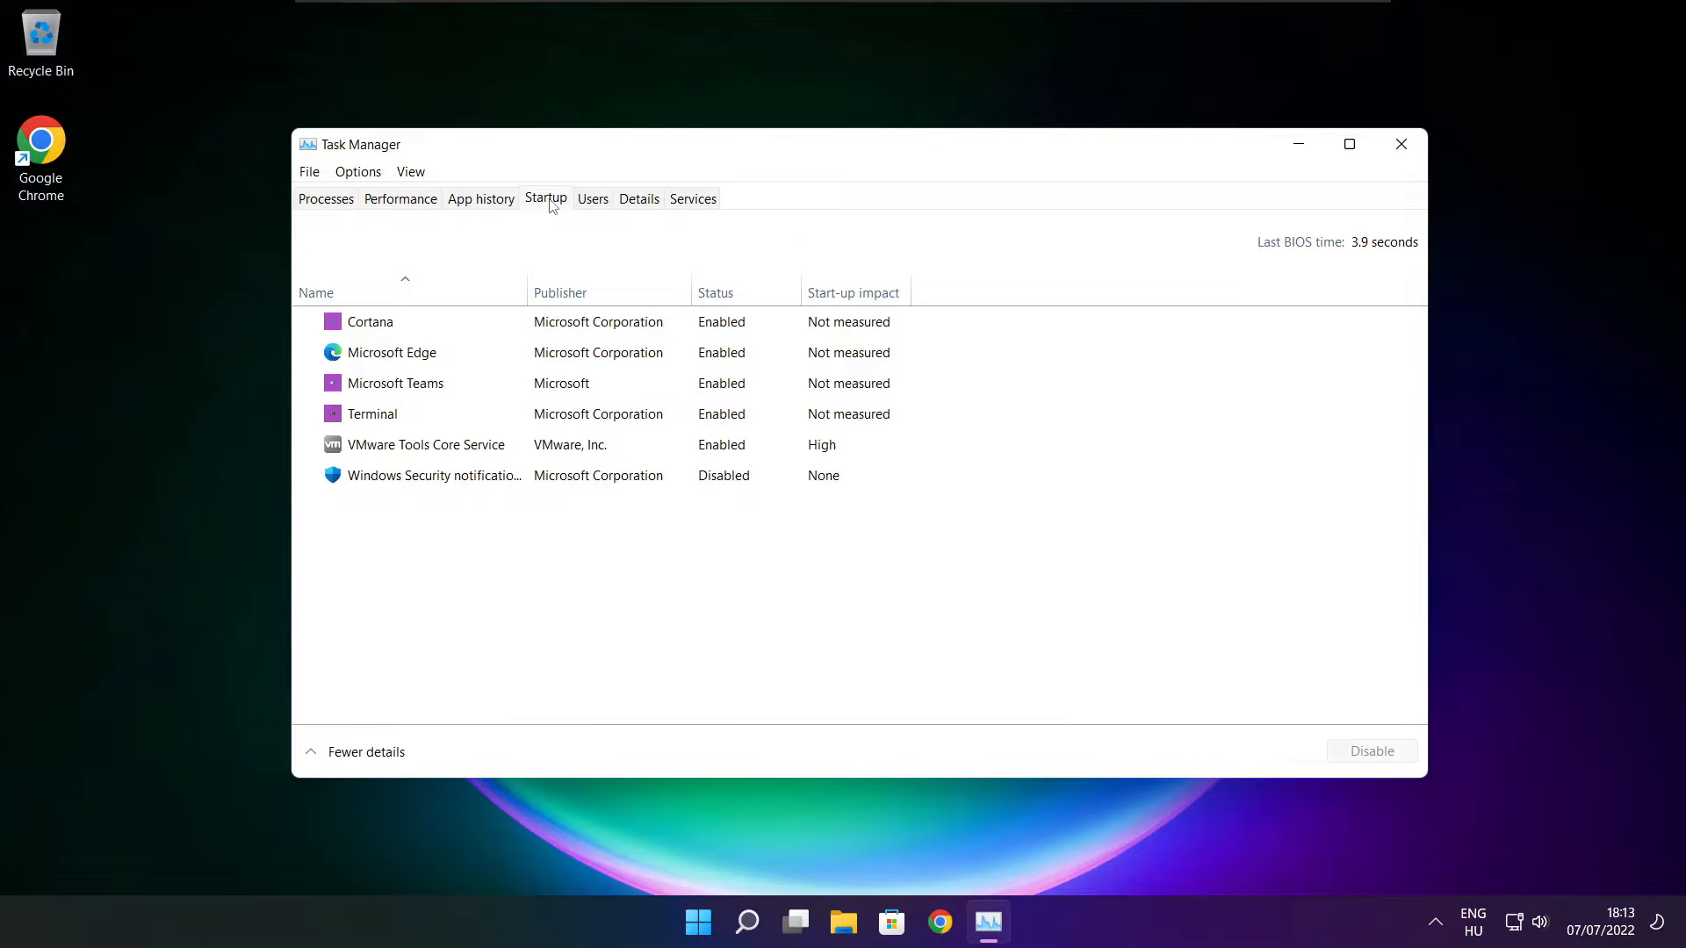
left_click(643, 326)
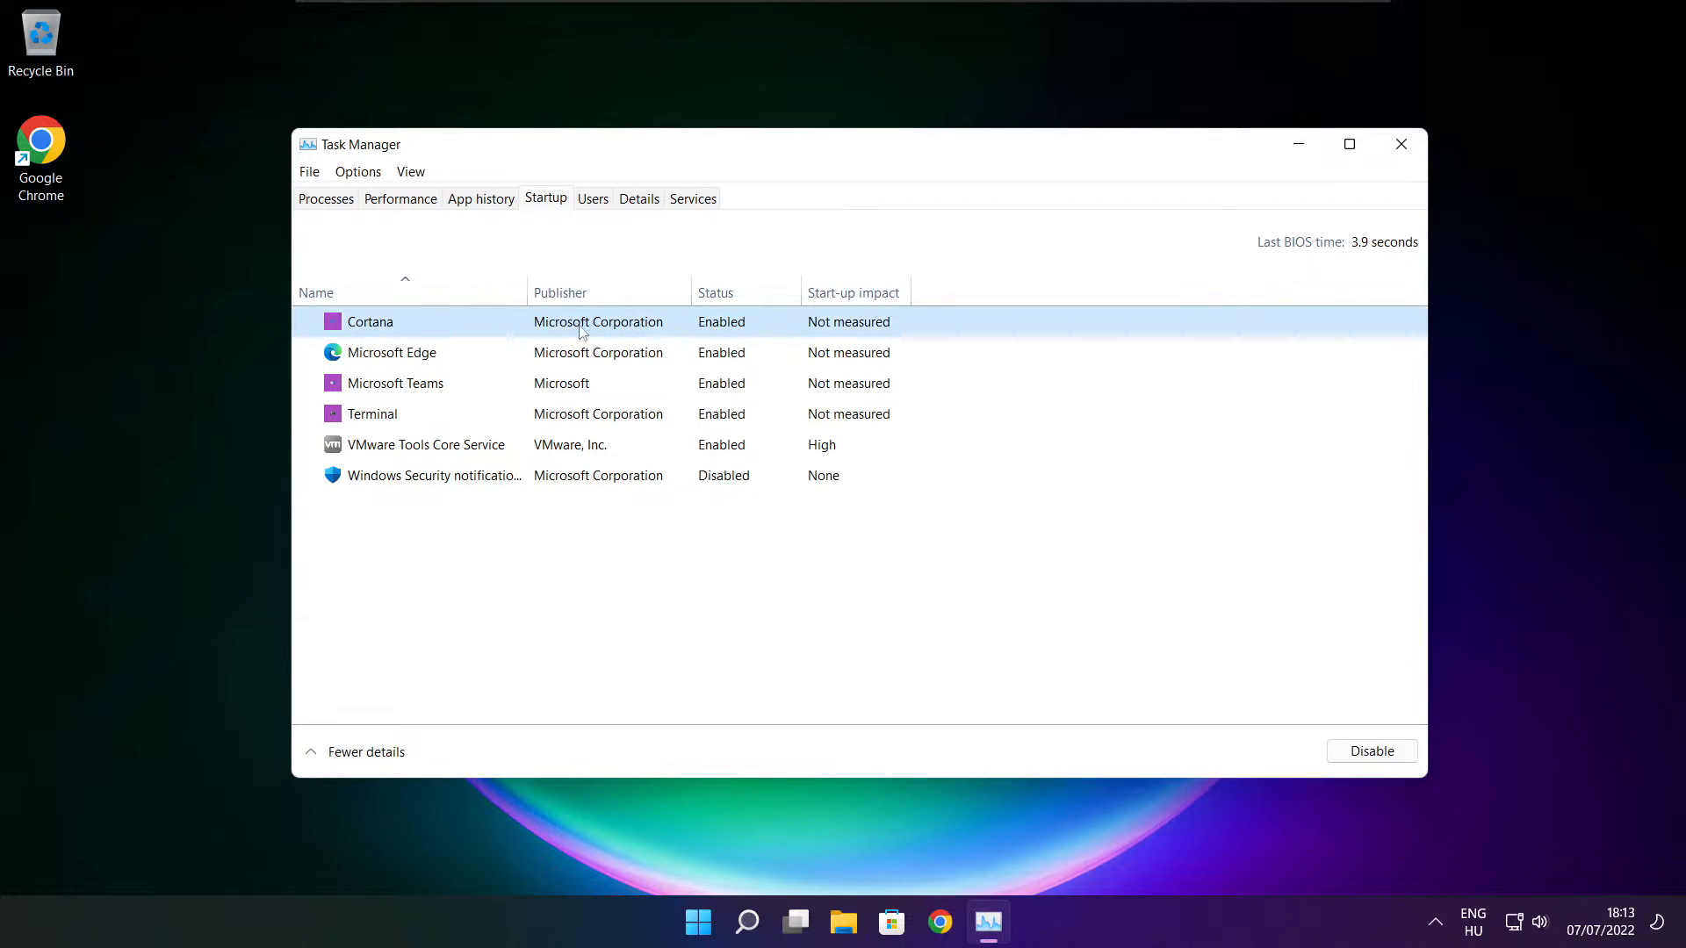
left_click(1366, 753)
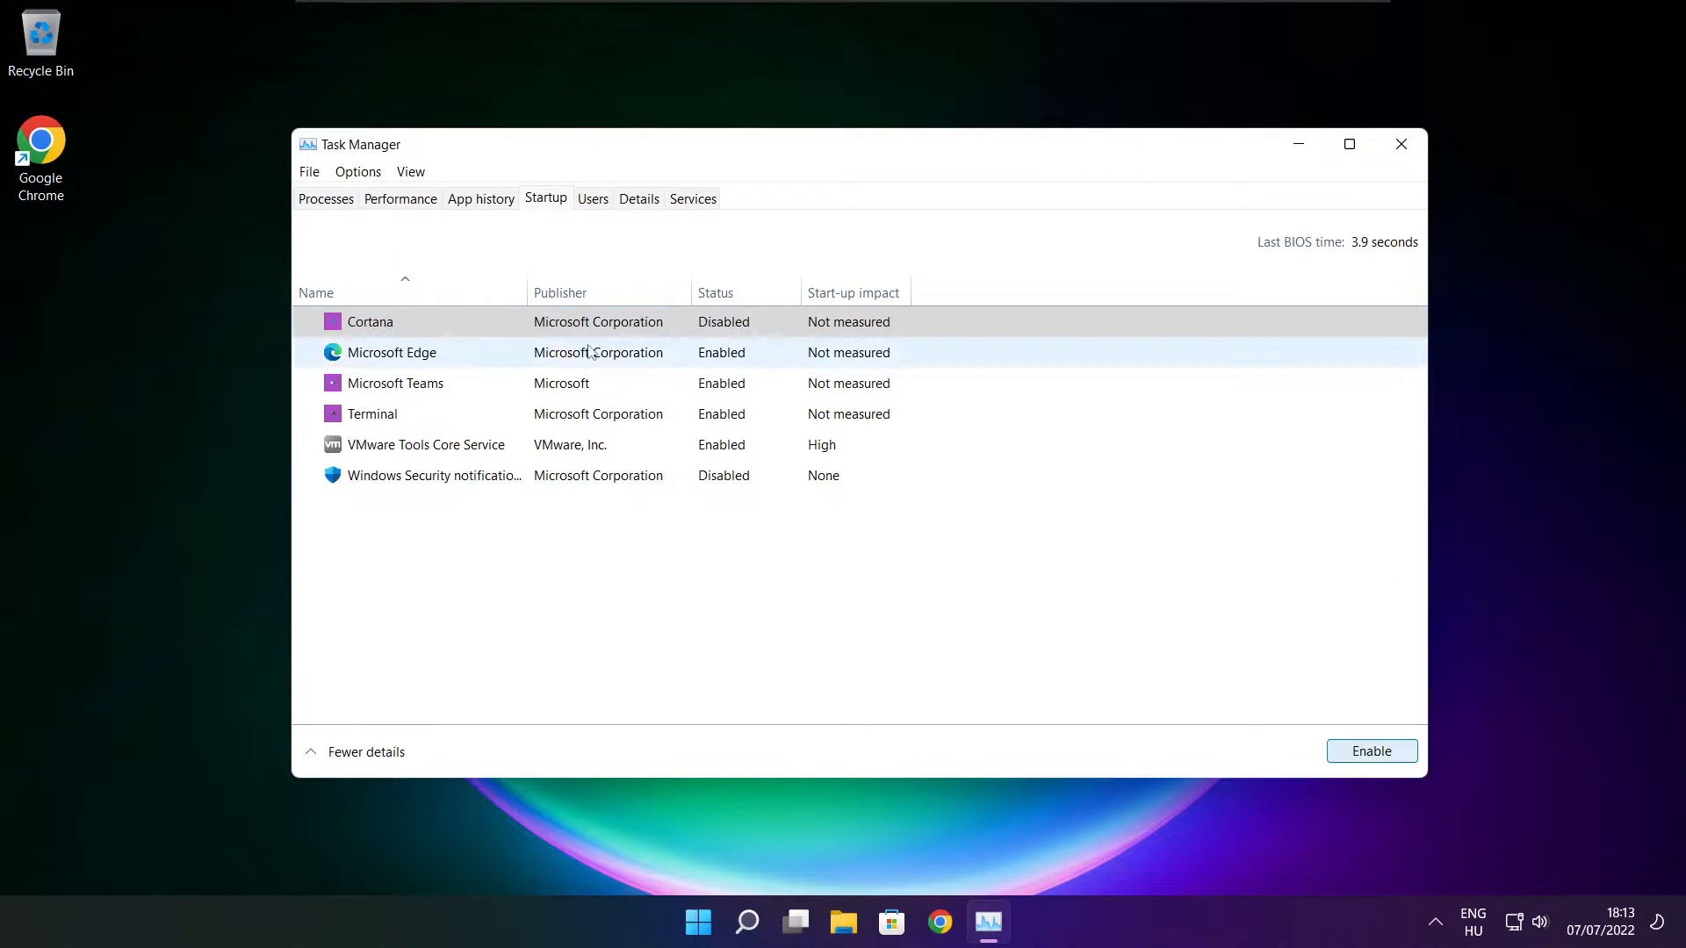
left_click(520, 362)
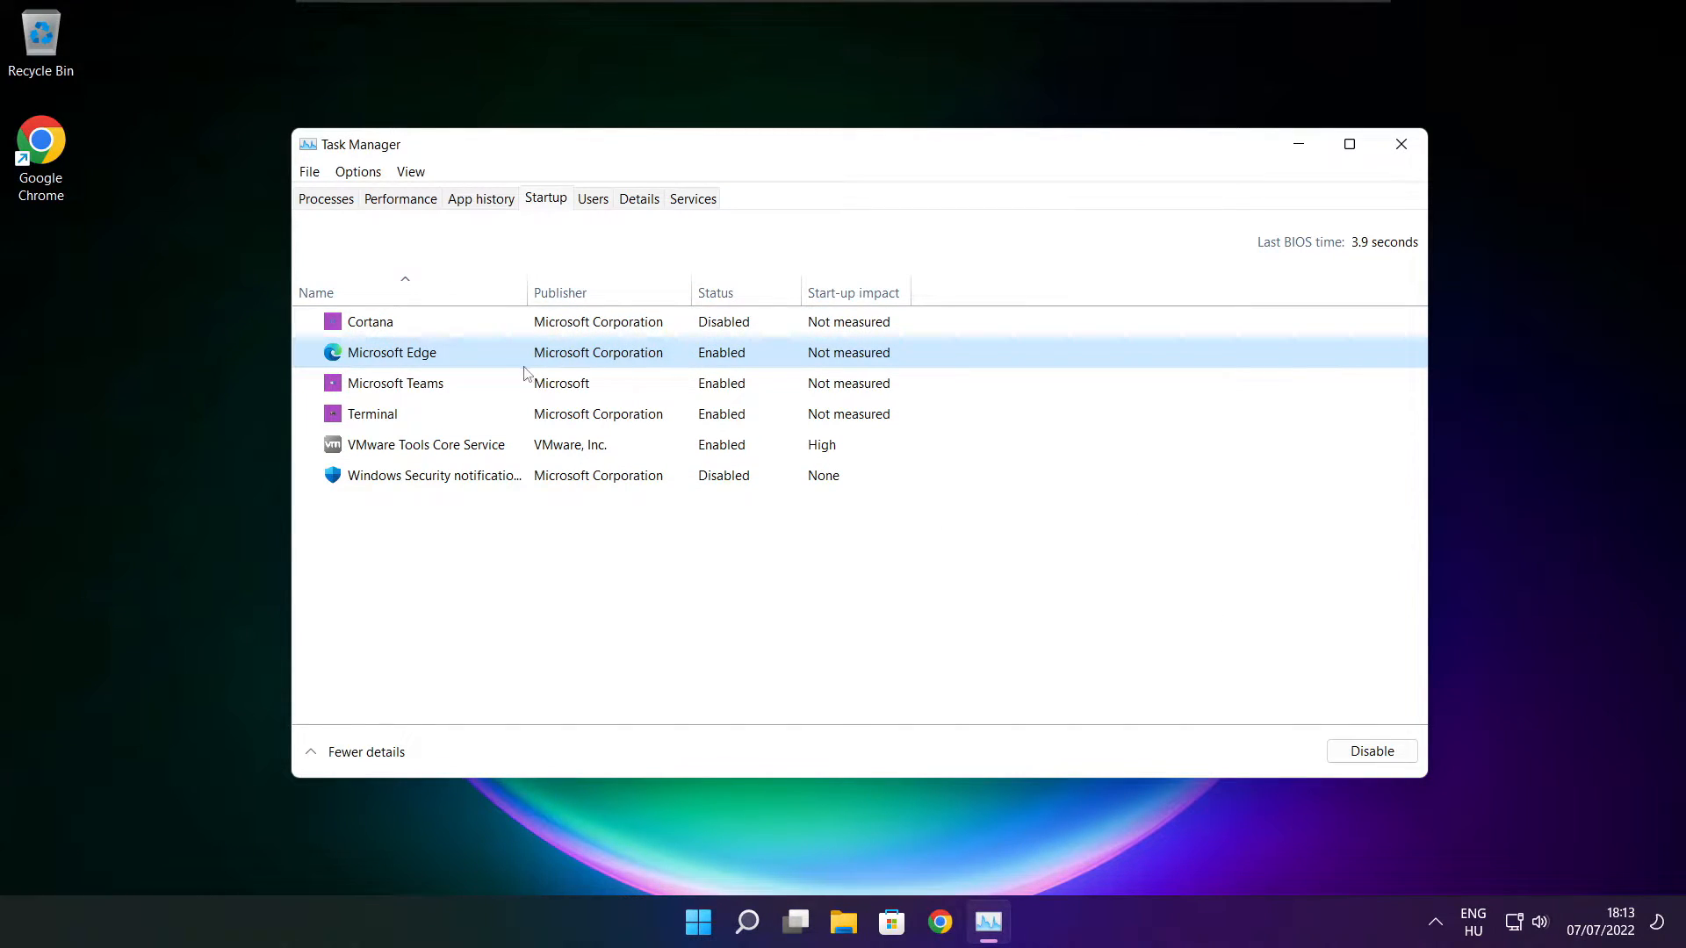
left_click(1366, 752)
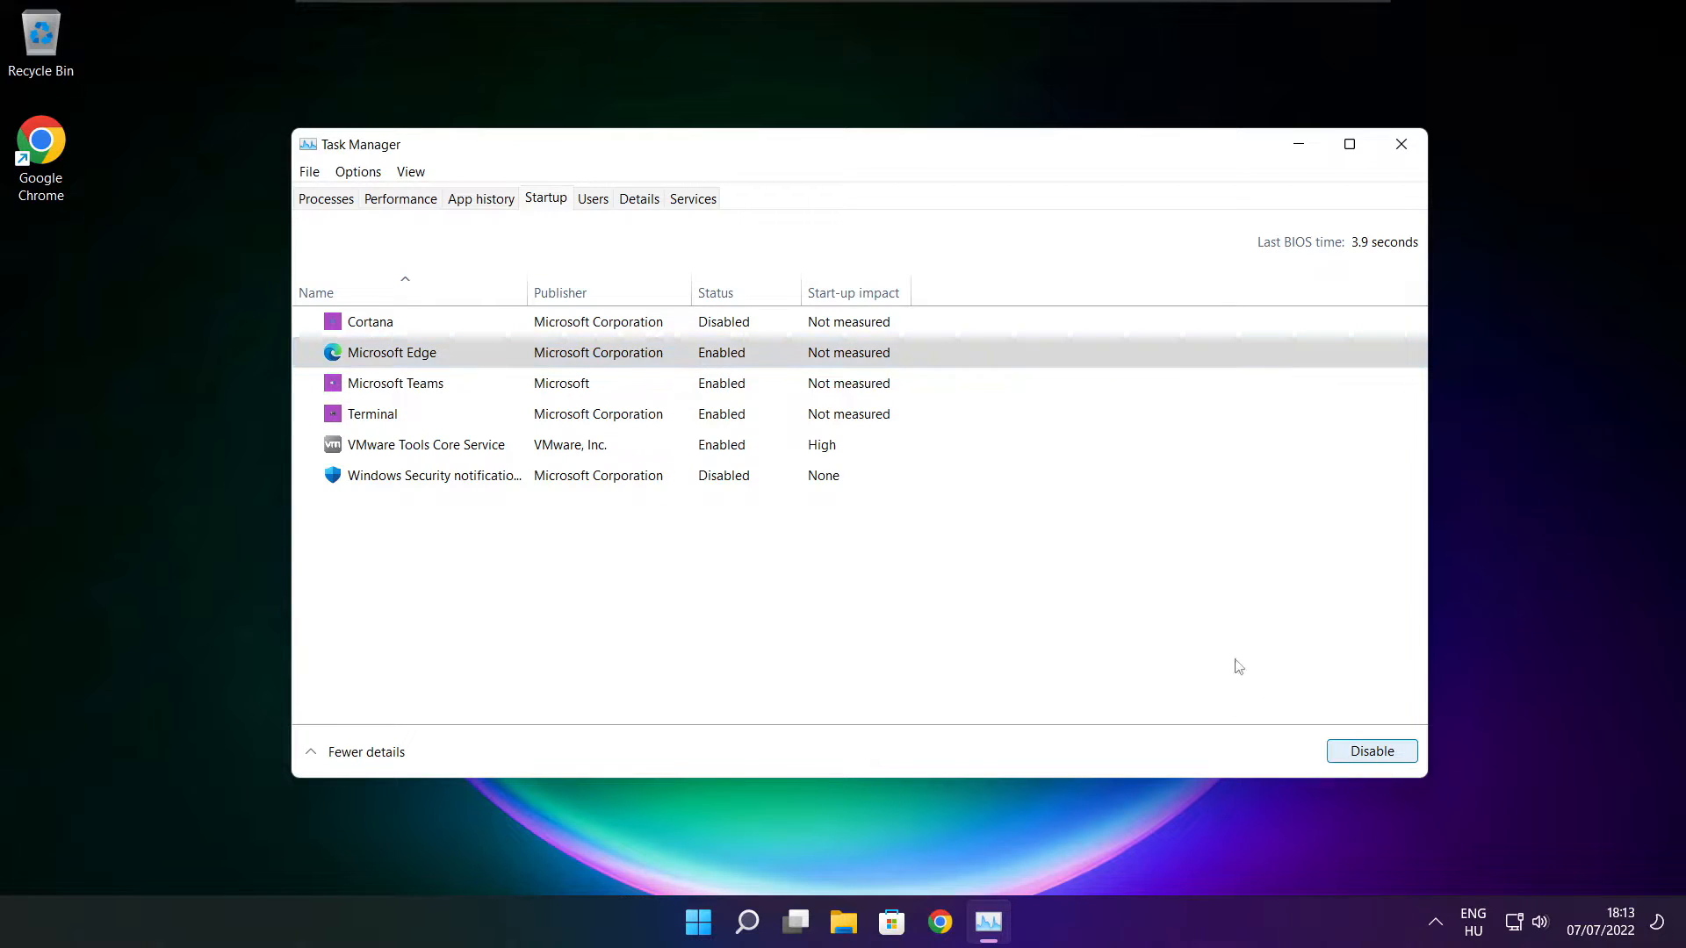
Disable Microsoft Teams and Terminal at startup, and close Task Manager.
left_click(742, 391)
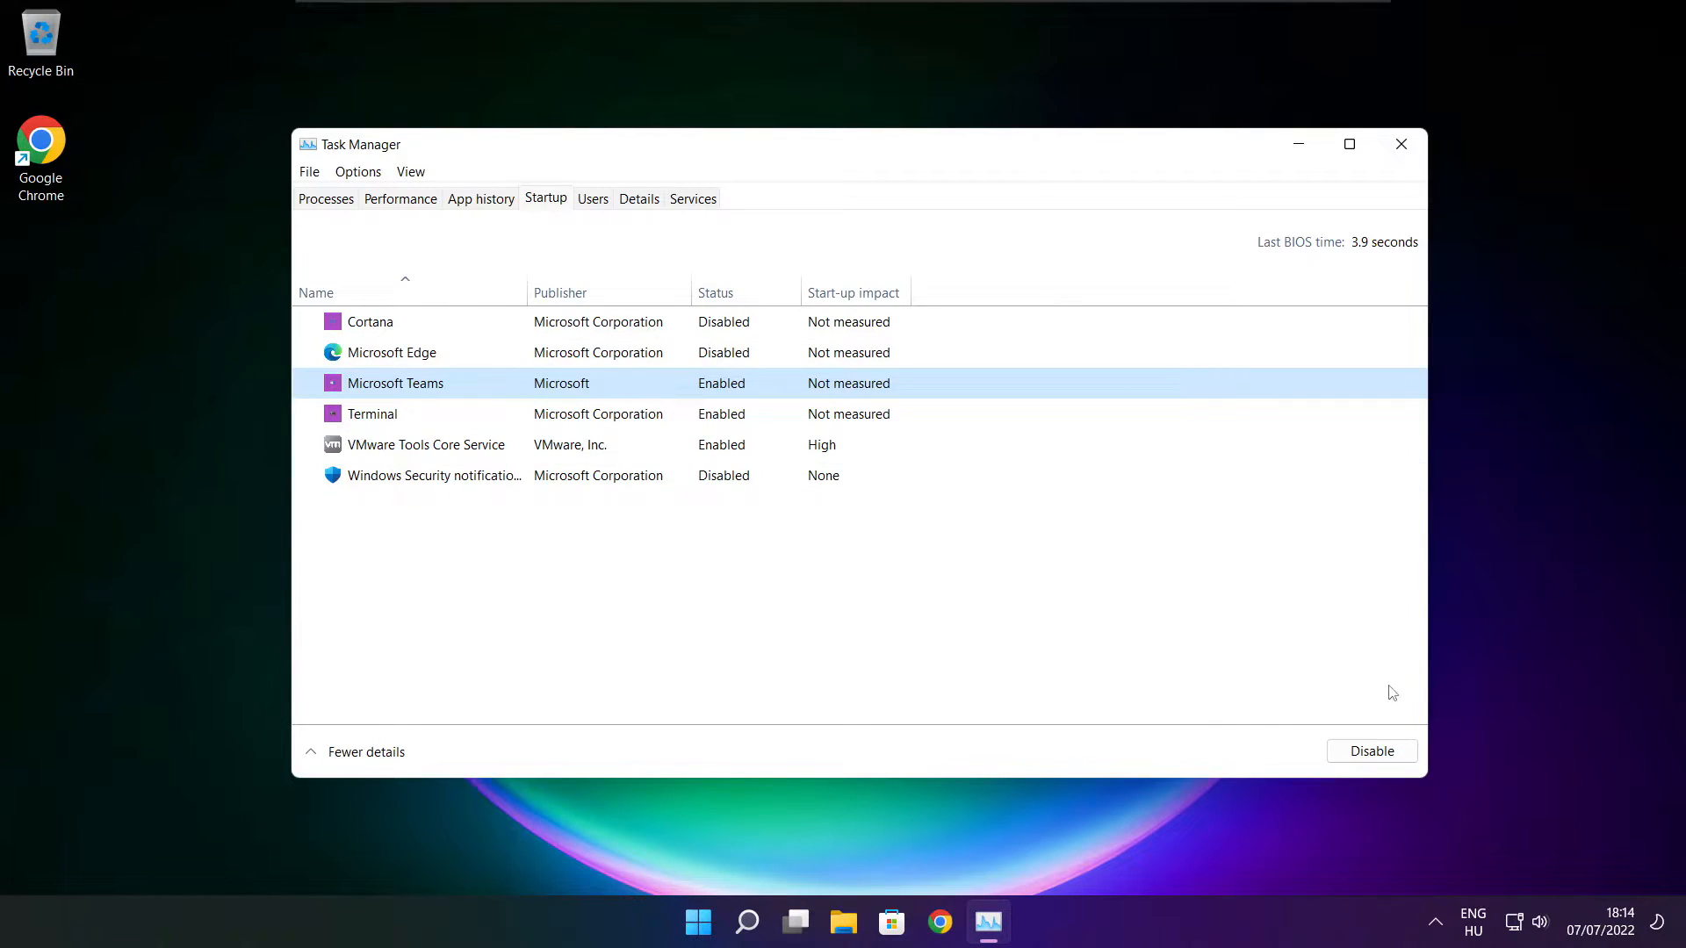
left_click(1372, 752)
left_click(640, 424)
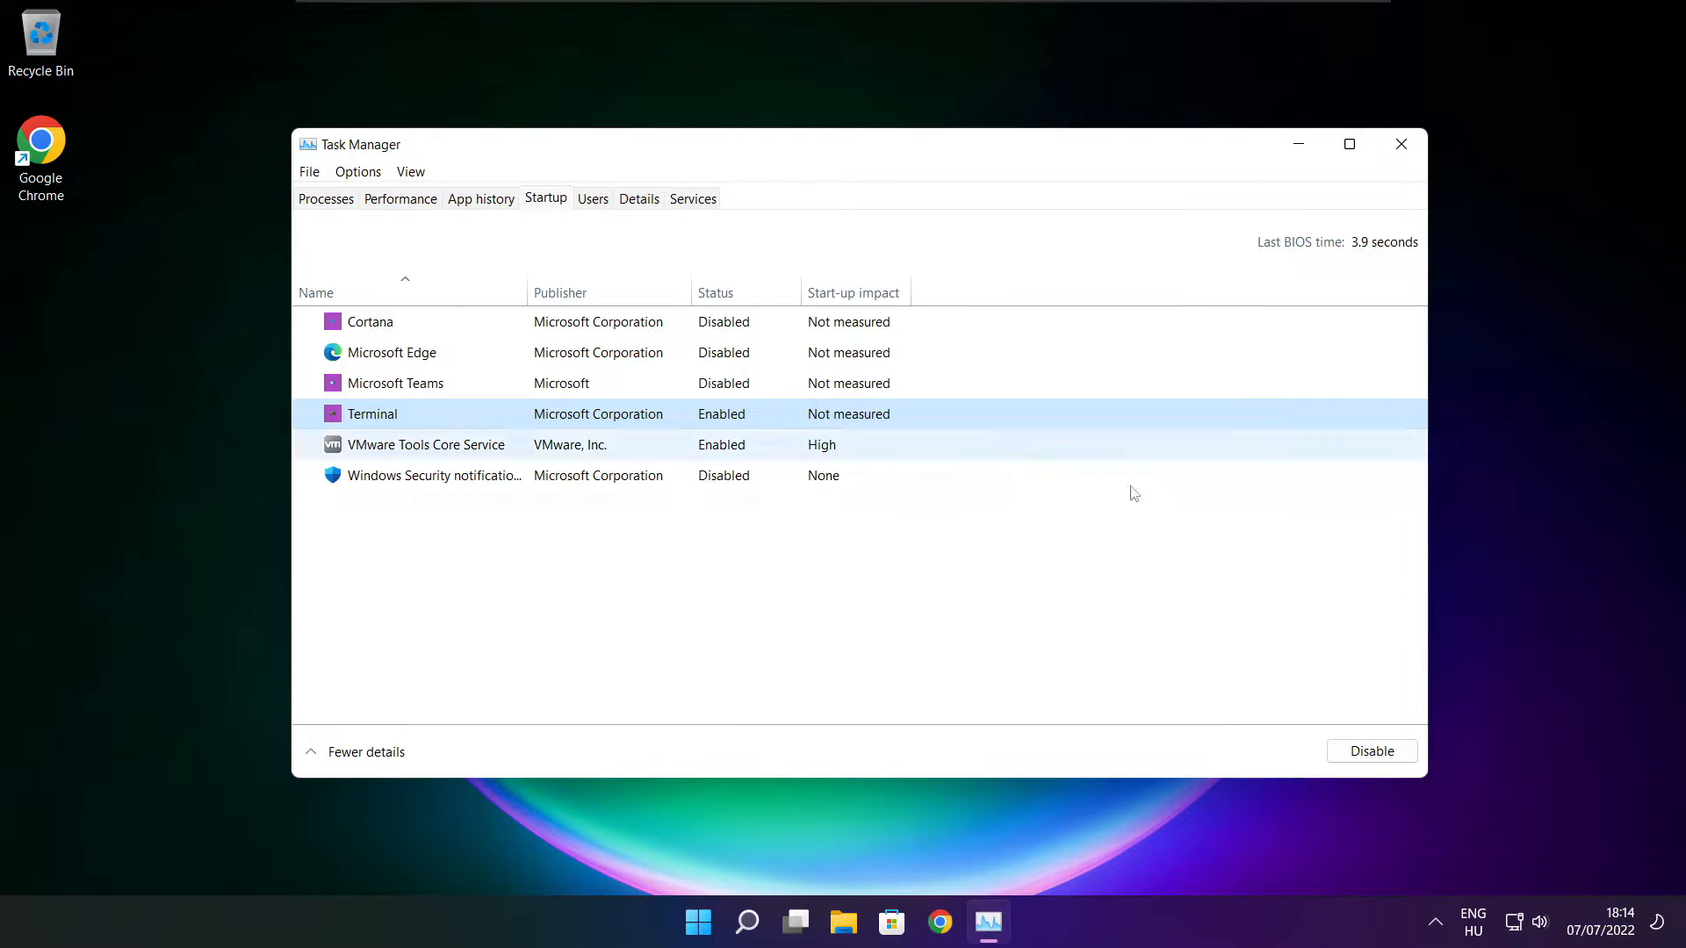
left_click(1371, 752)
left_click(596, 421)
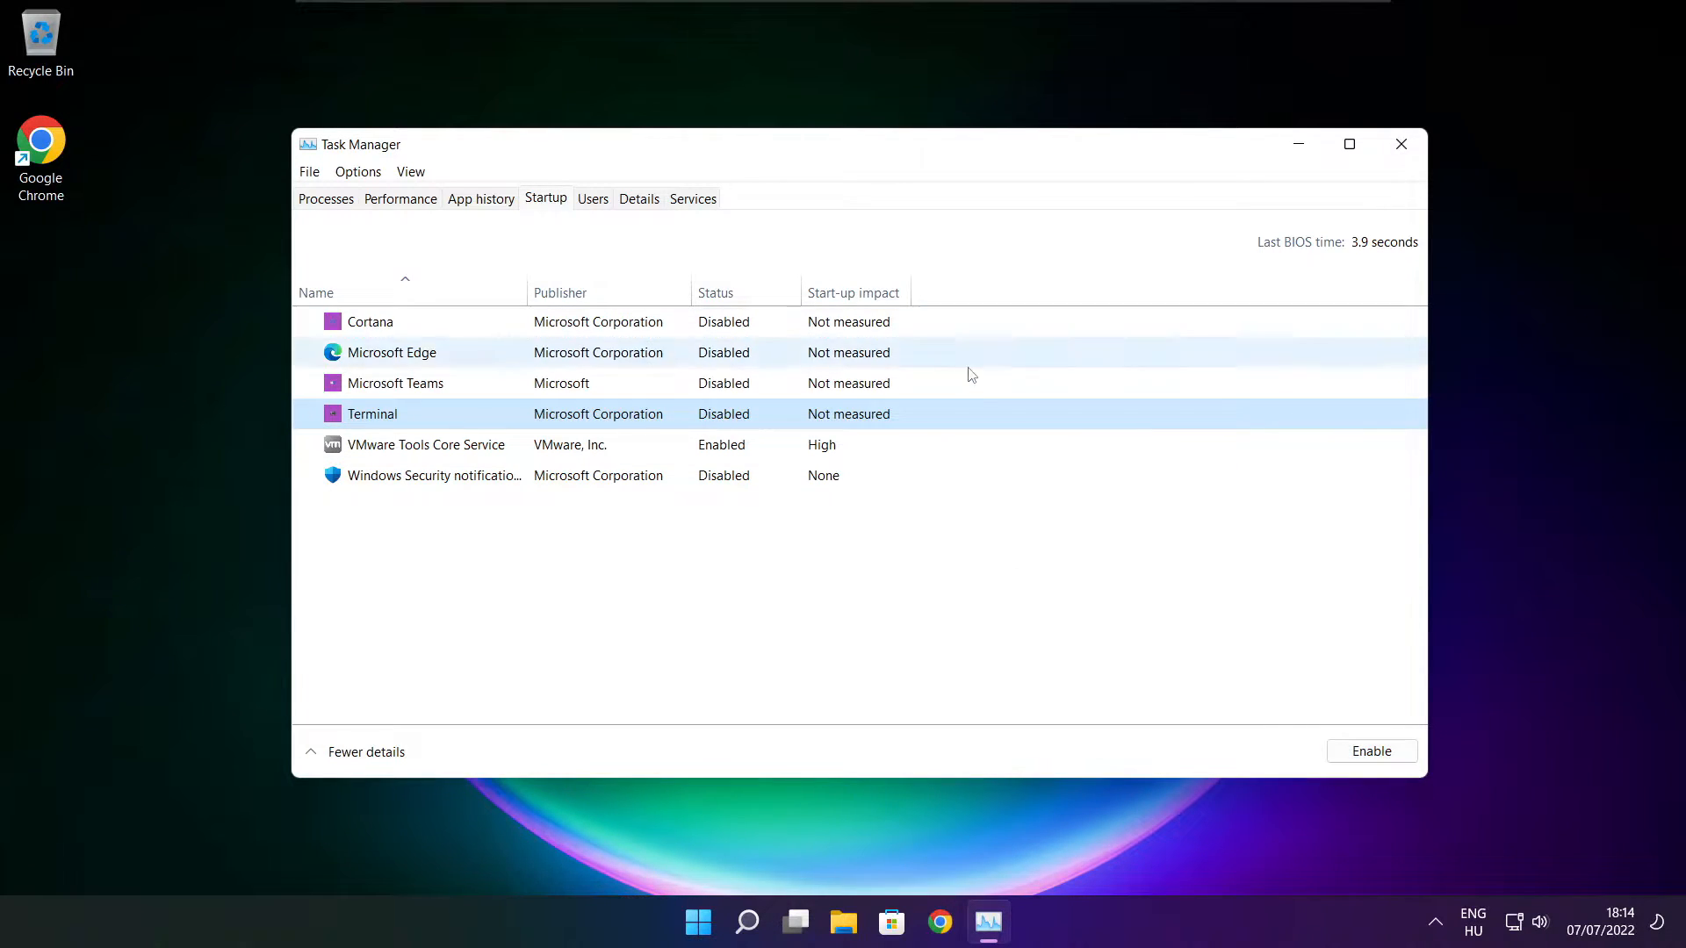
left_click(1400, 147)
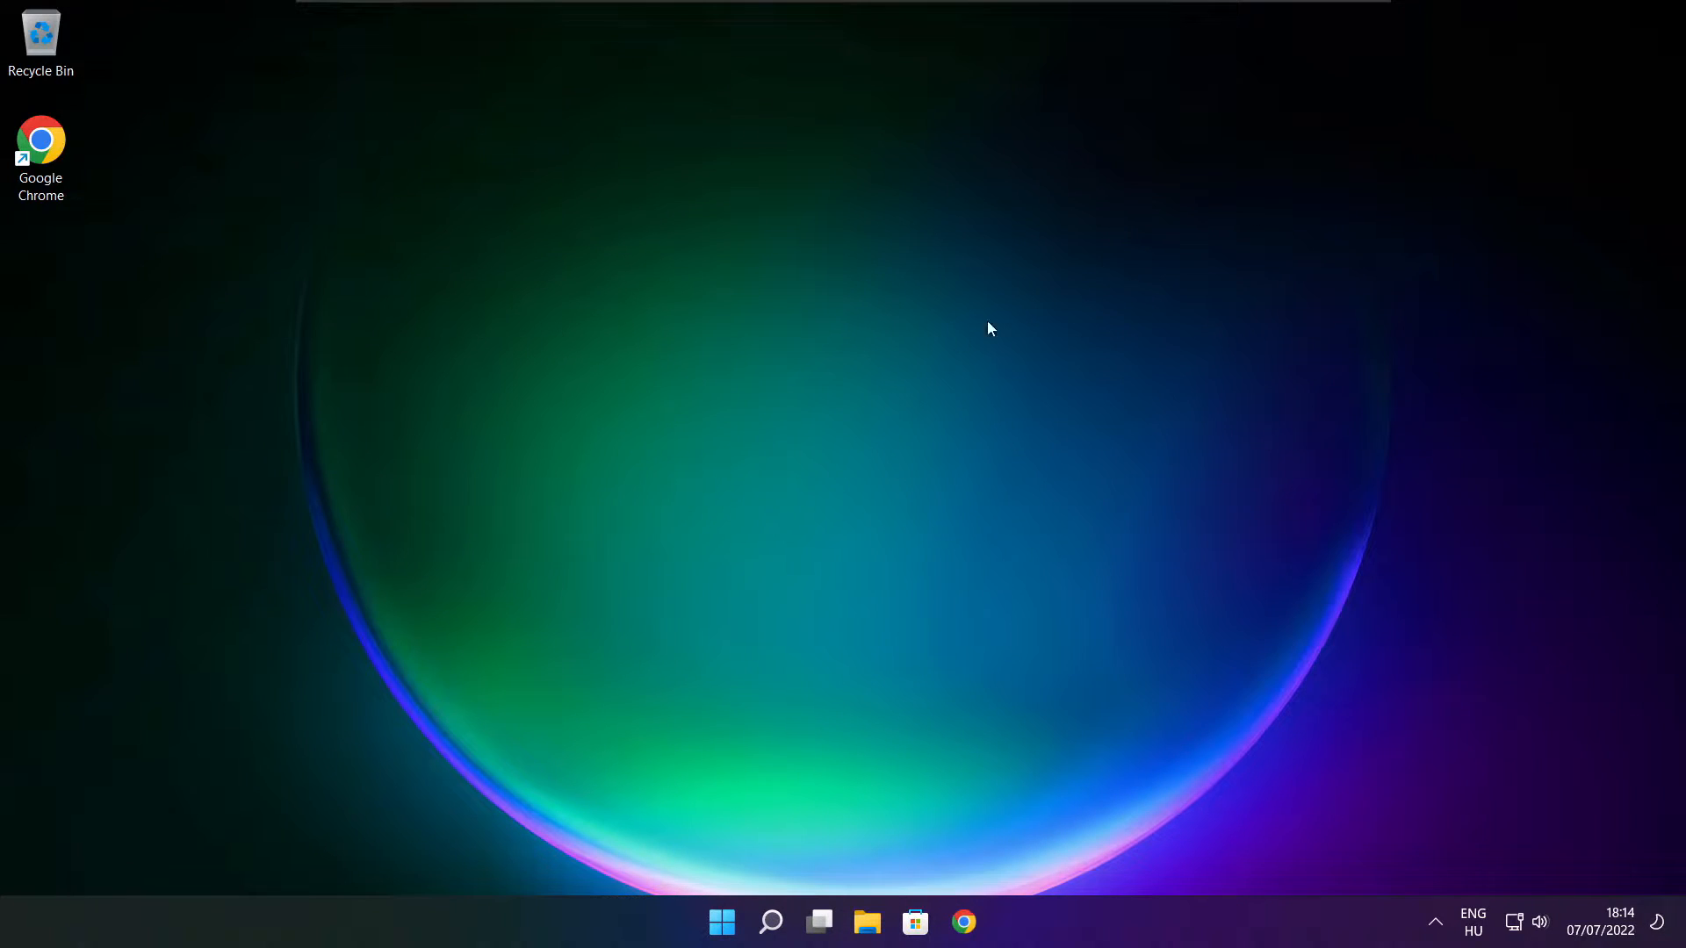
Search Windows for "optimise", open Defragment and Optimise Drives, and analyse and optimise the C: drive.
left_click(773, 931)
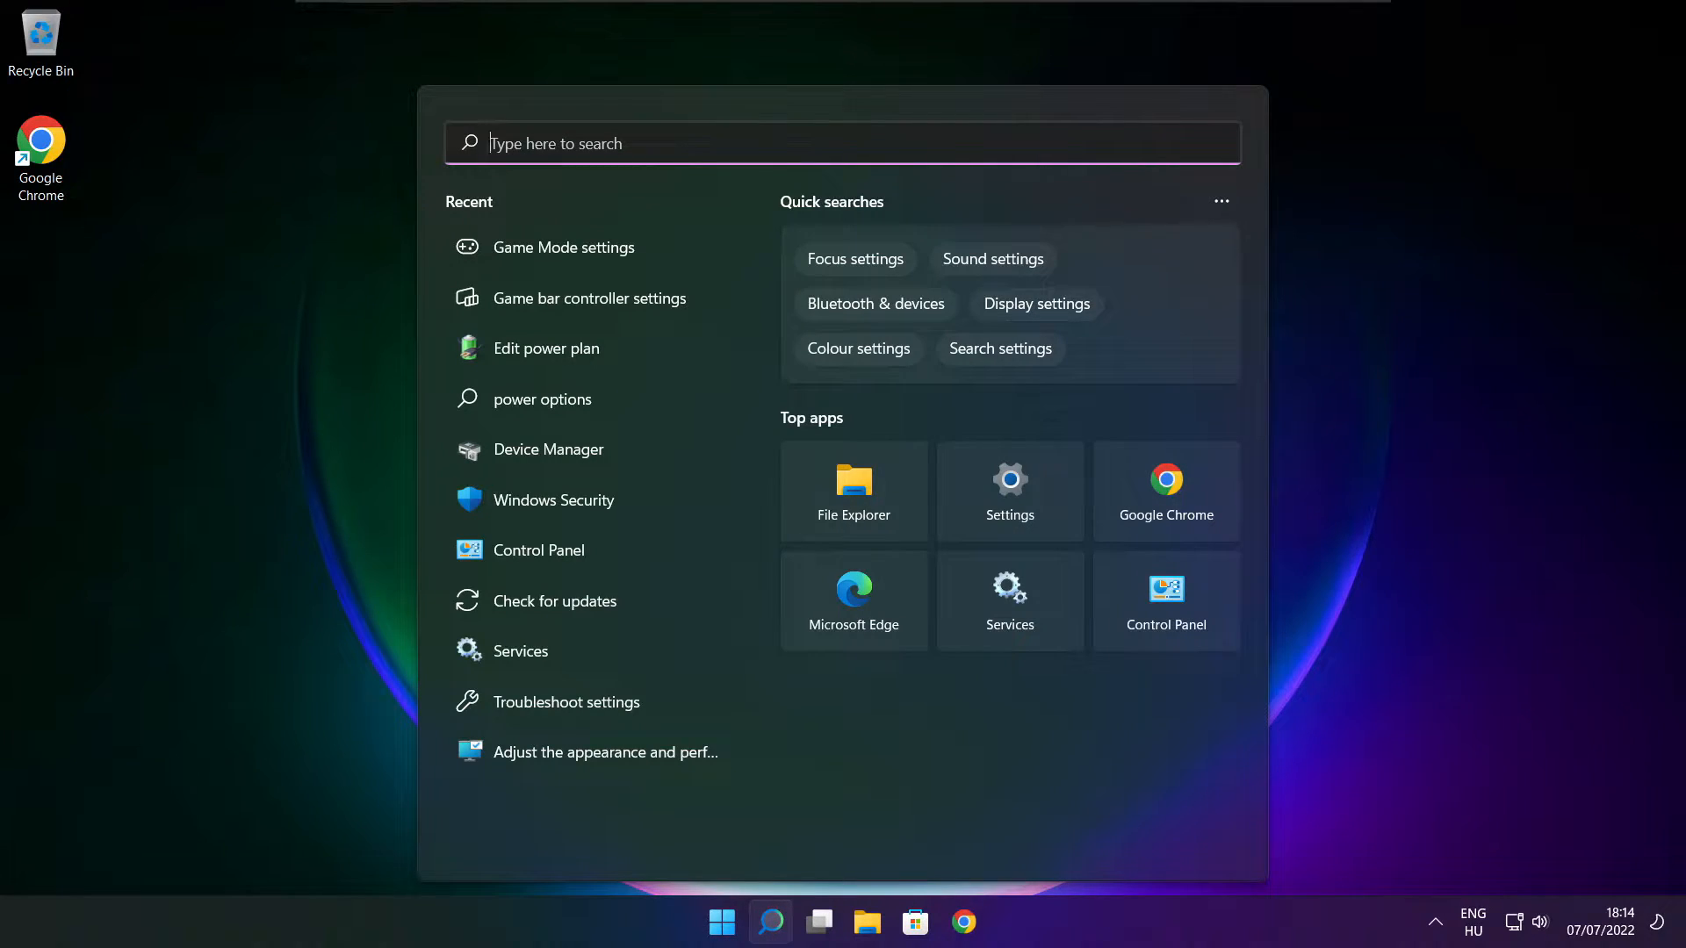
type("optimi")
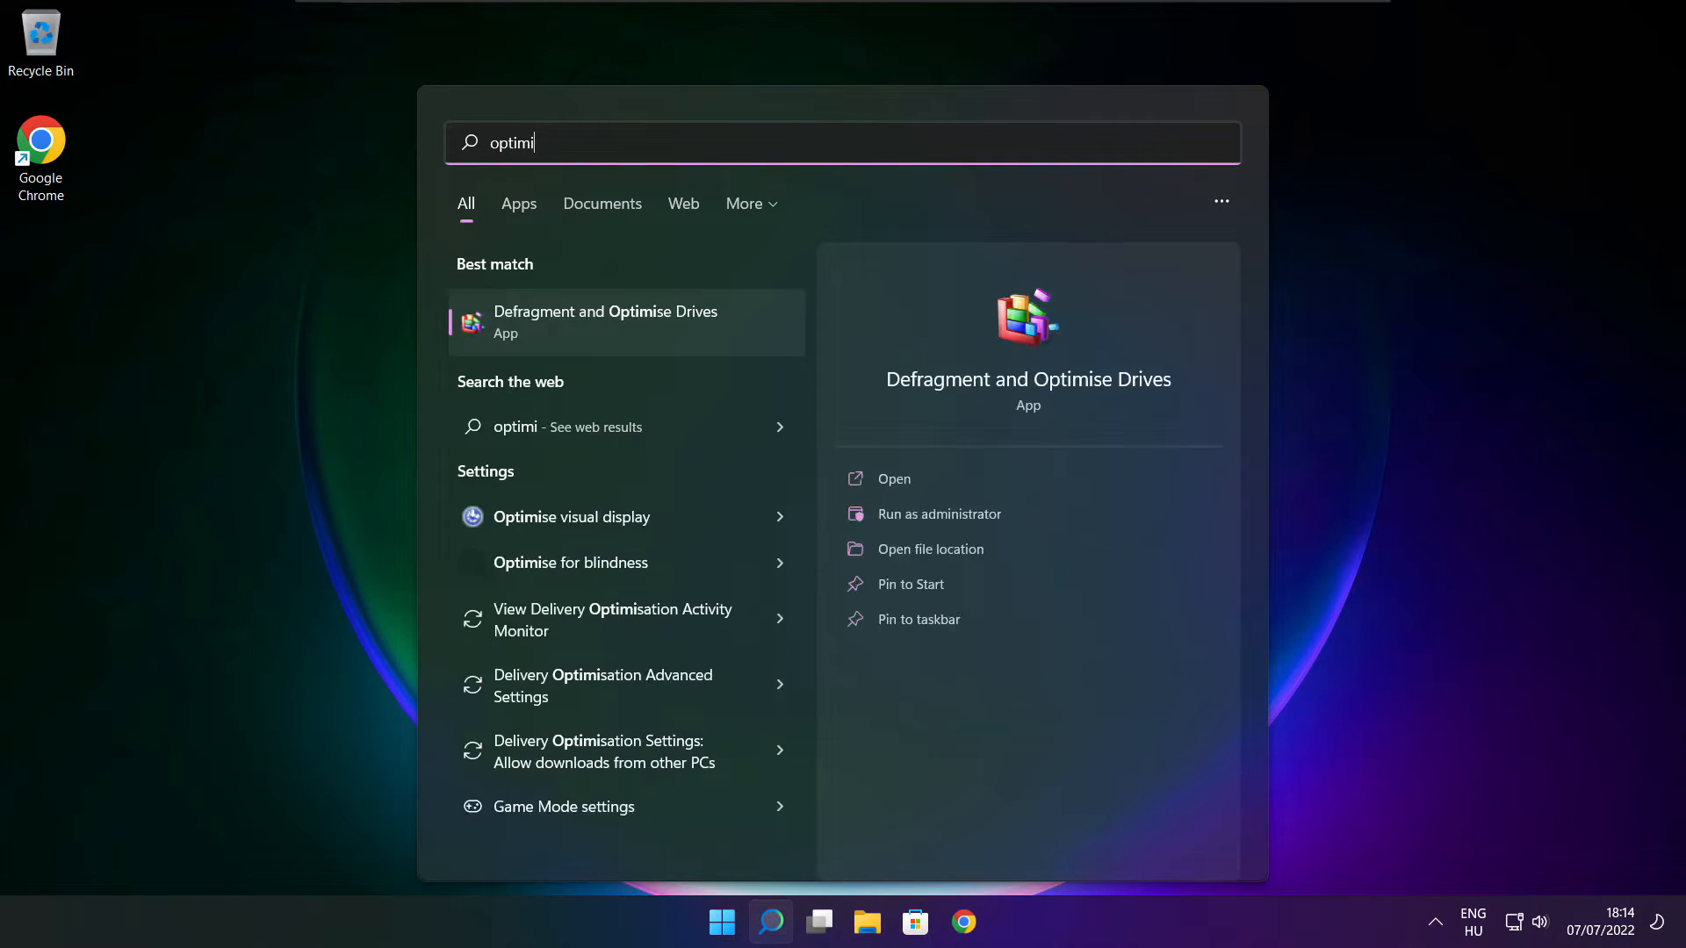
type("se")
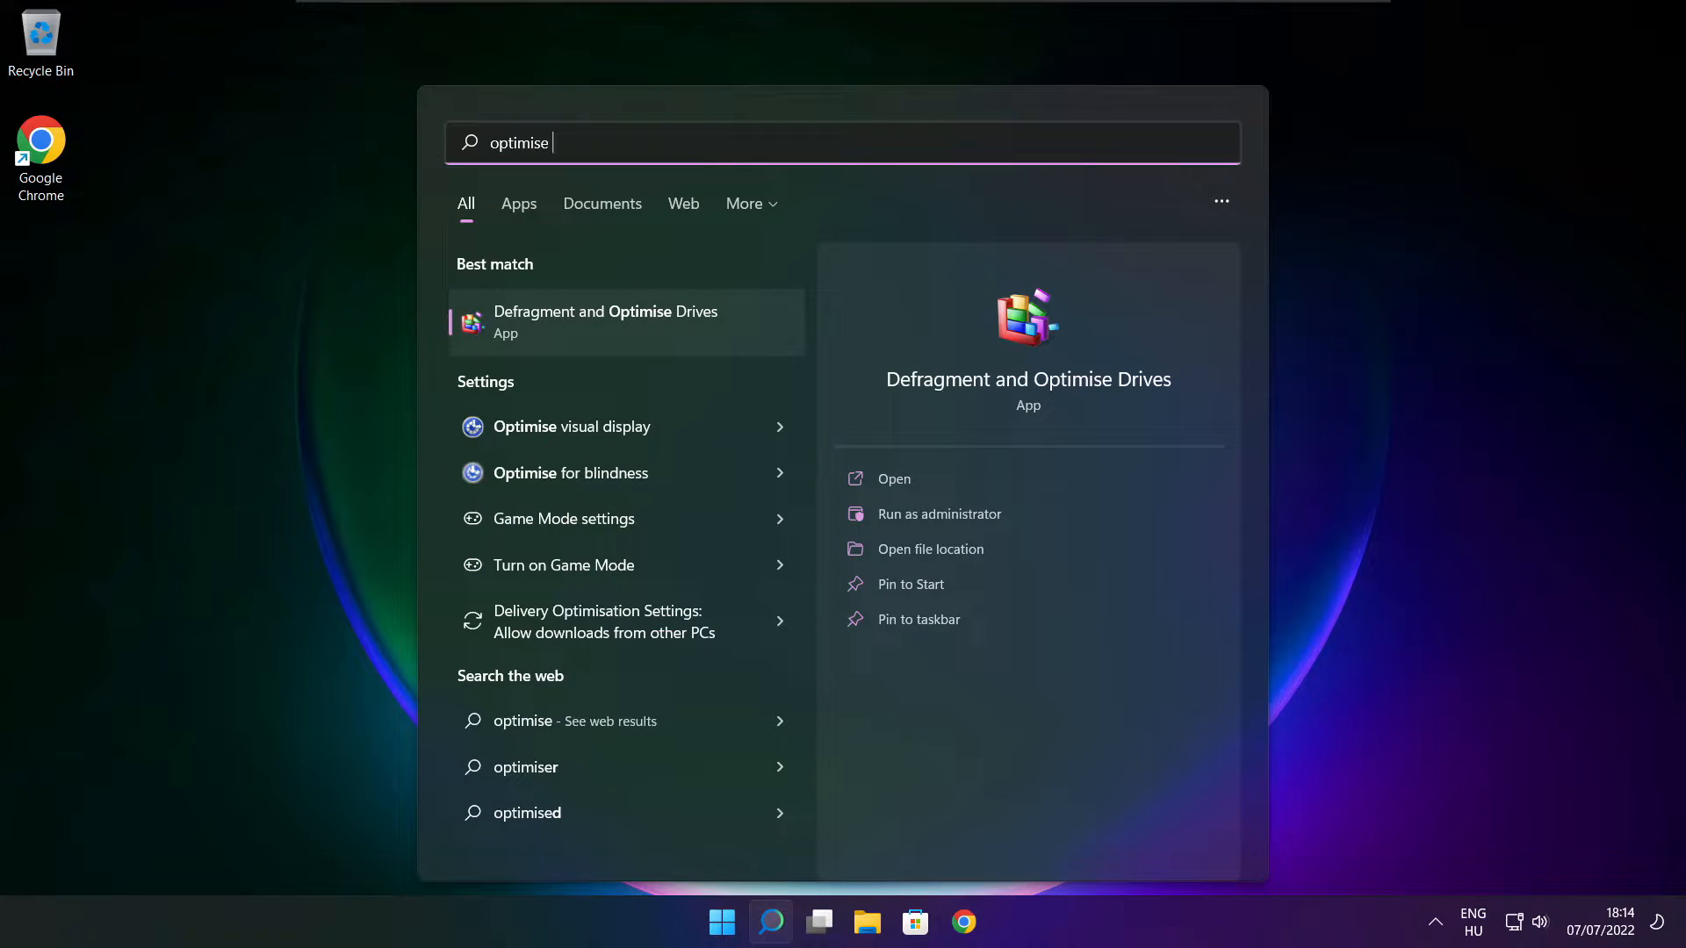
left_click(646, 319)
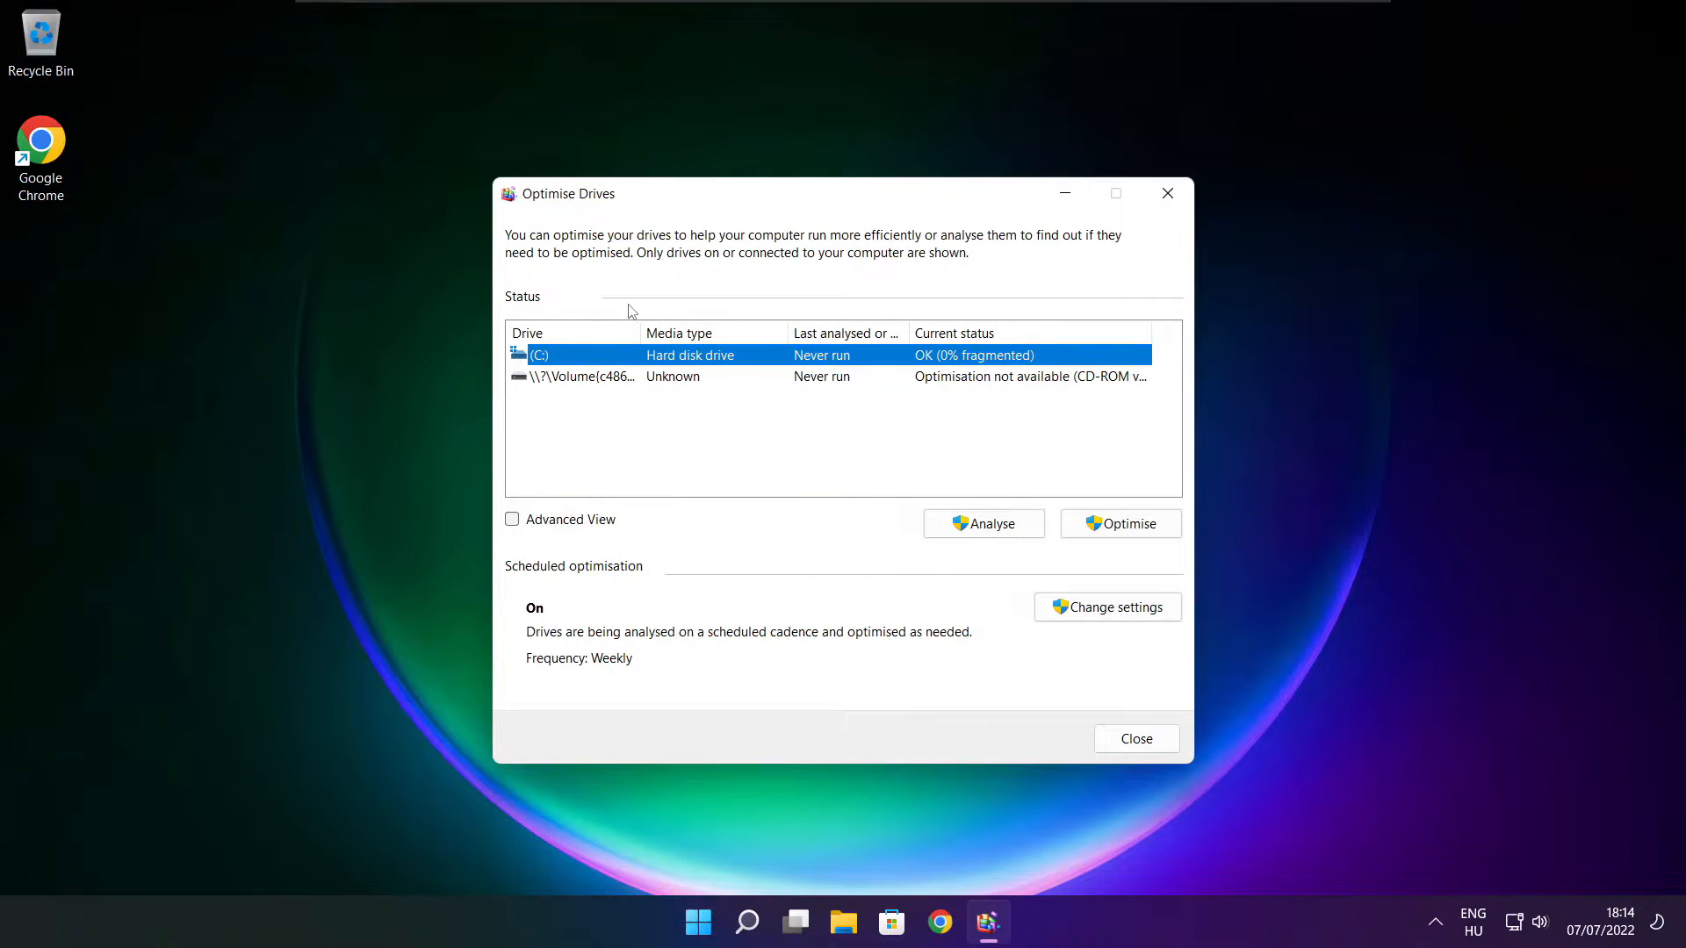
left_click(979, 523)
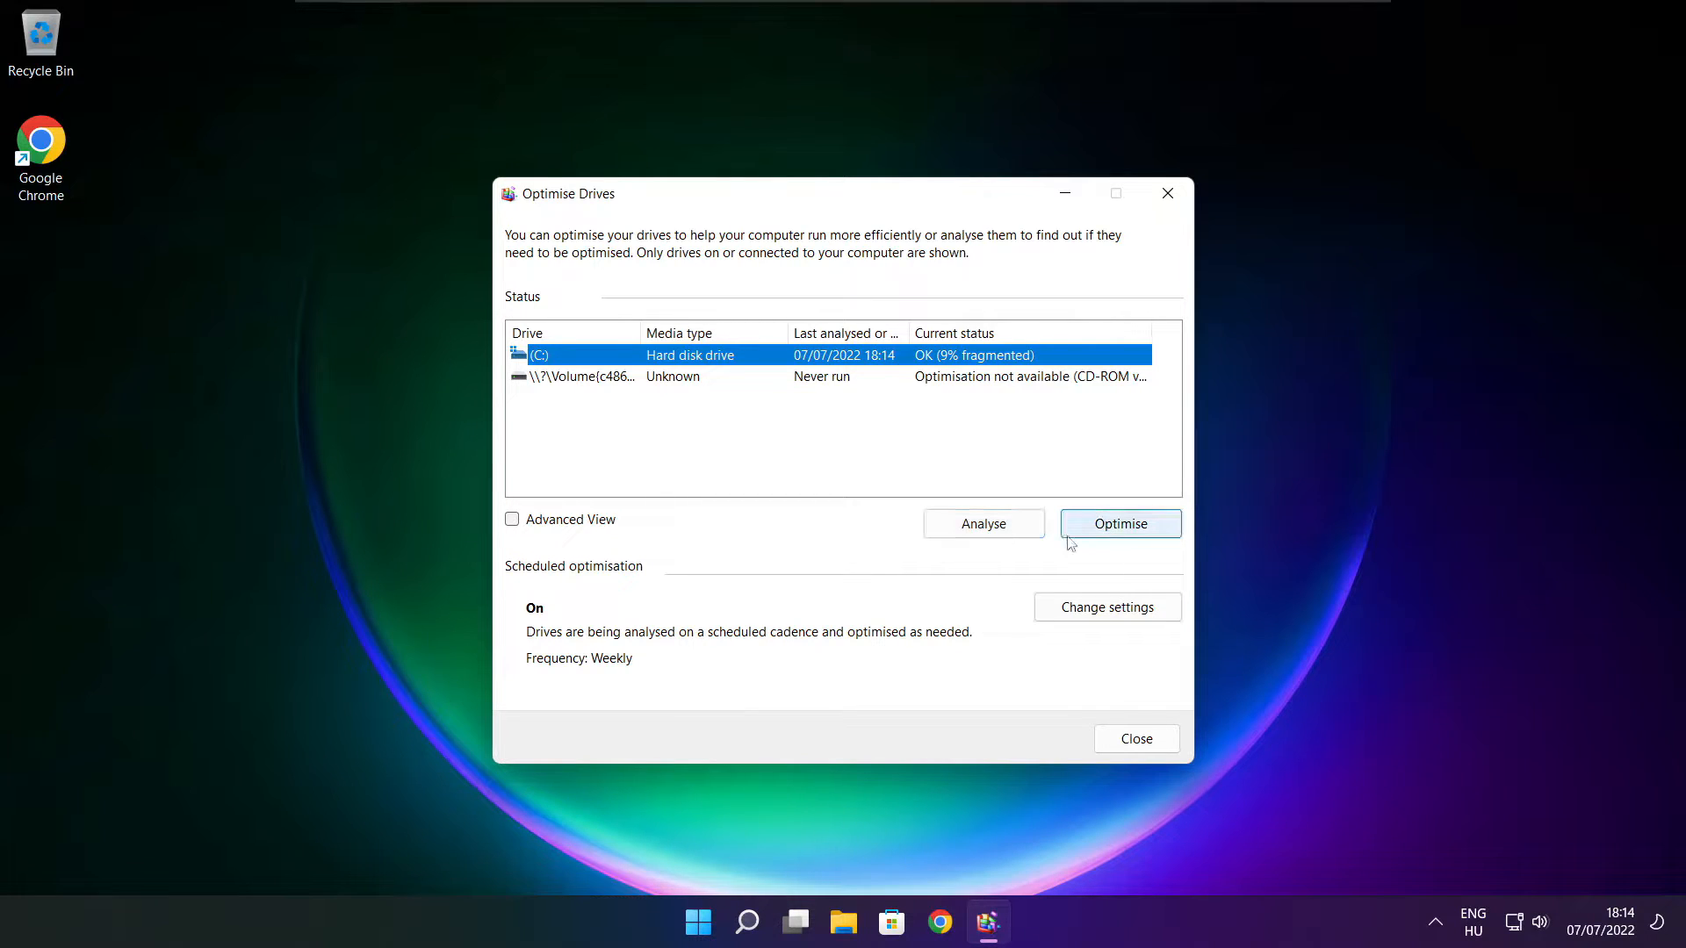
left_click(1130, 532)
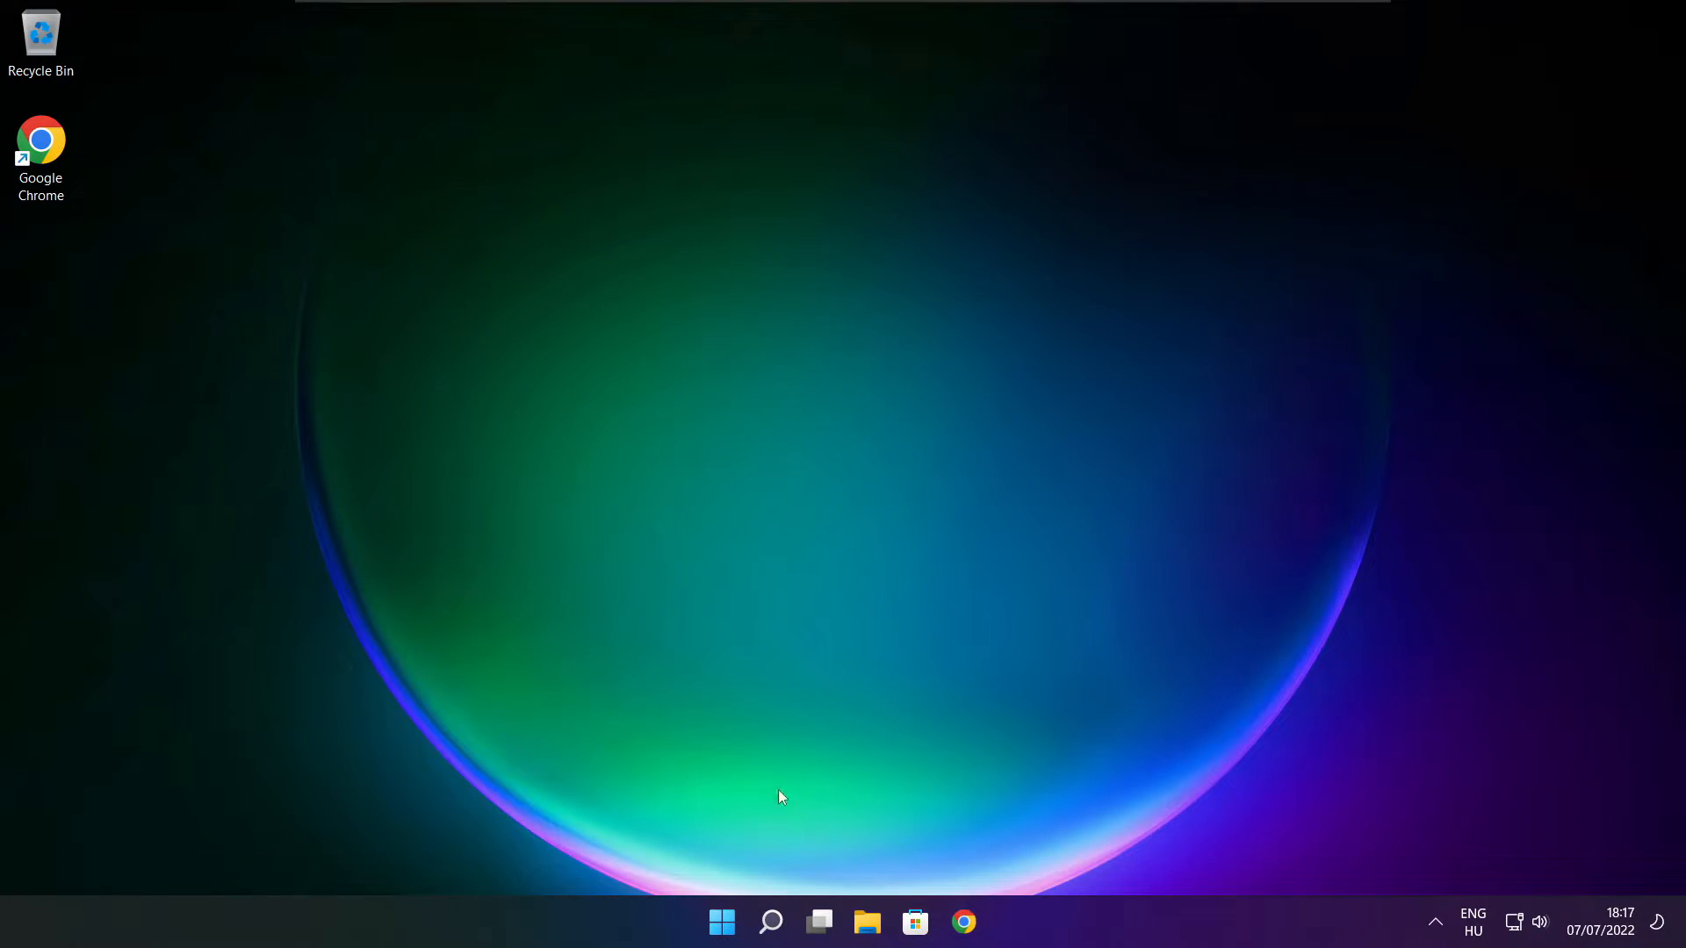
Search Windows for "updates", run a check for updates in Windows Update, and close Settings.
left_click(770, 926)
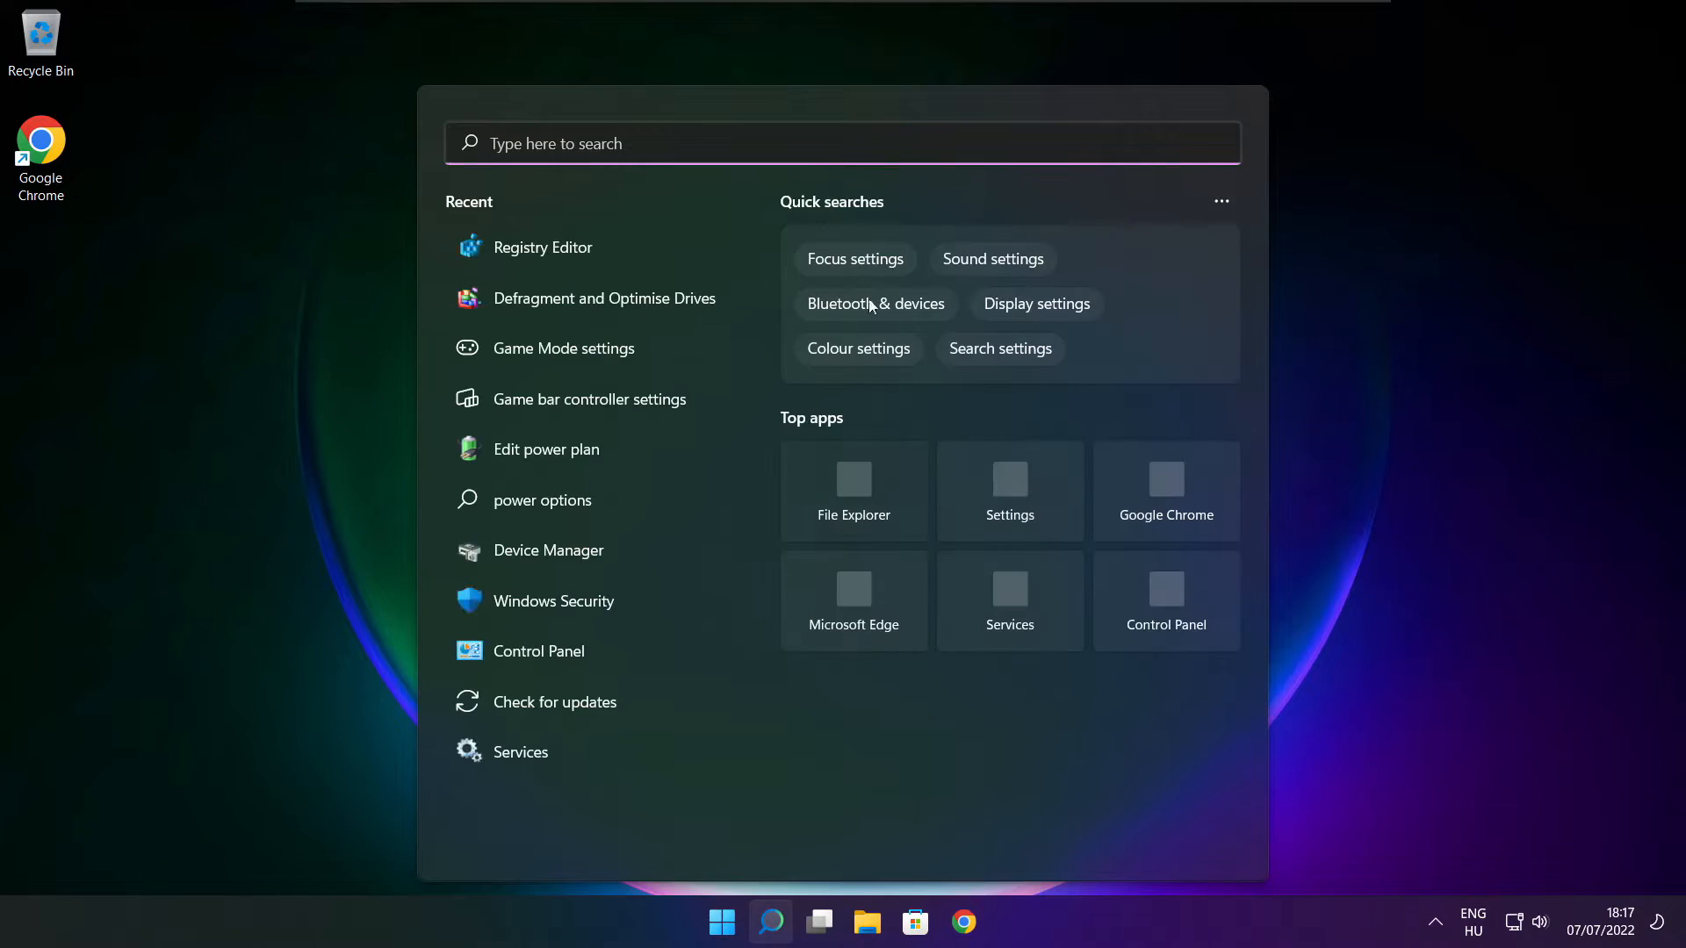
type("updates")
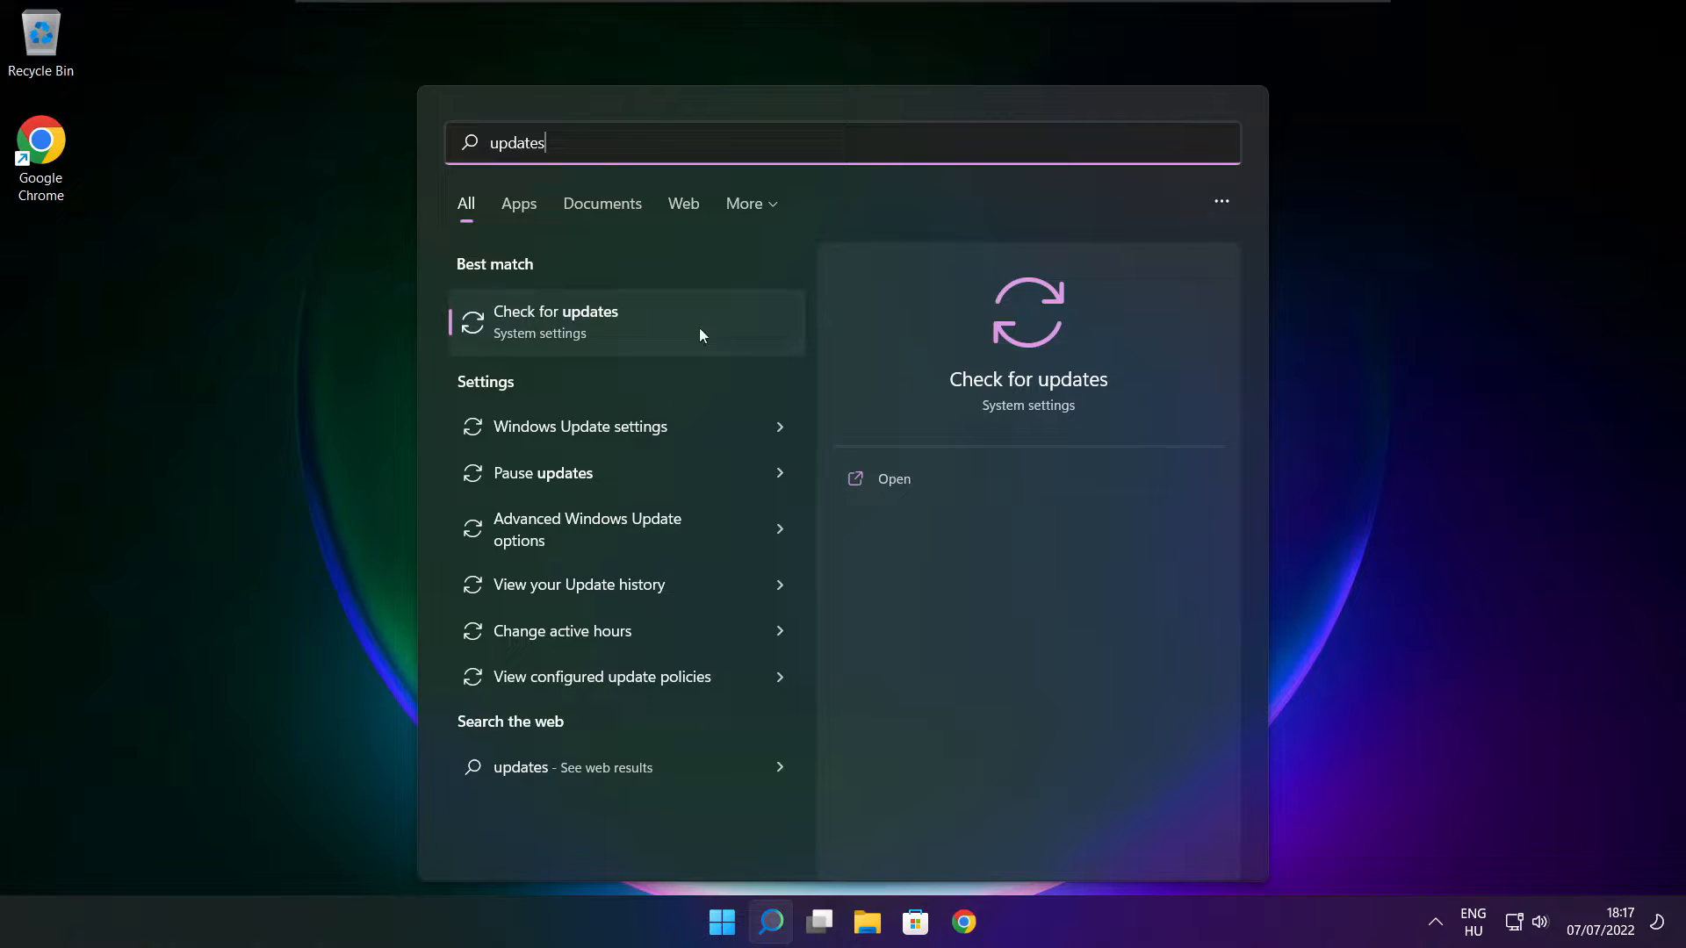
left_click(612, 332)
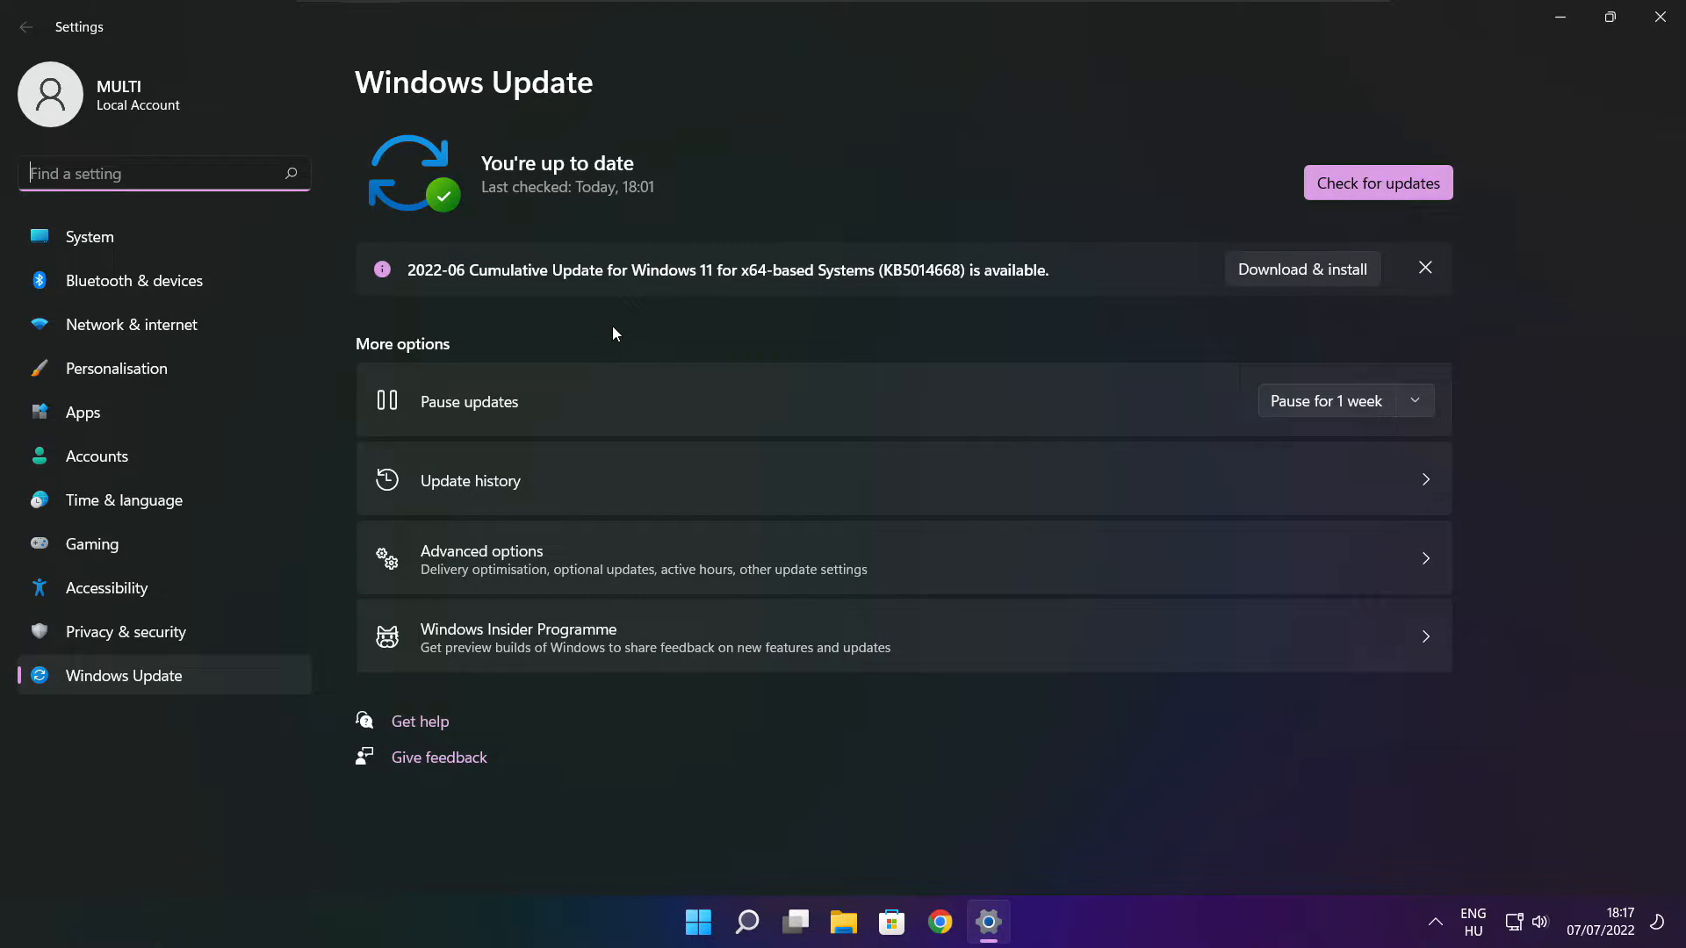
left_click(1379, 187)
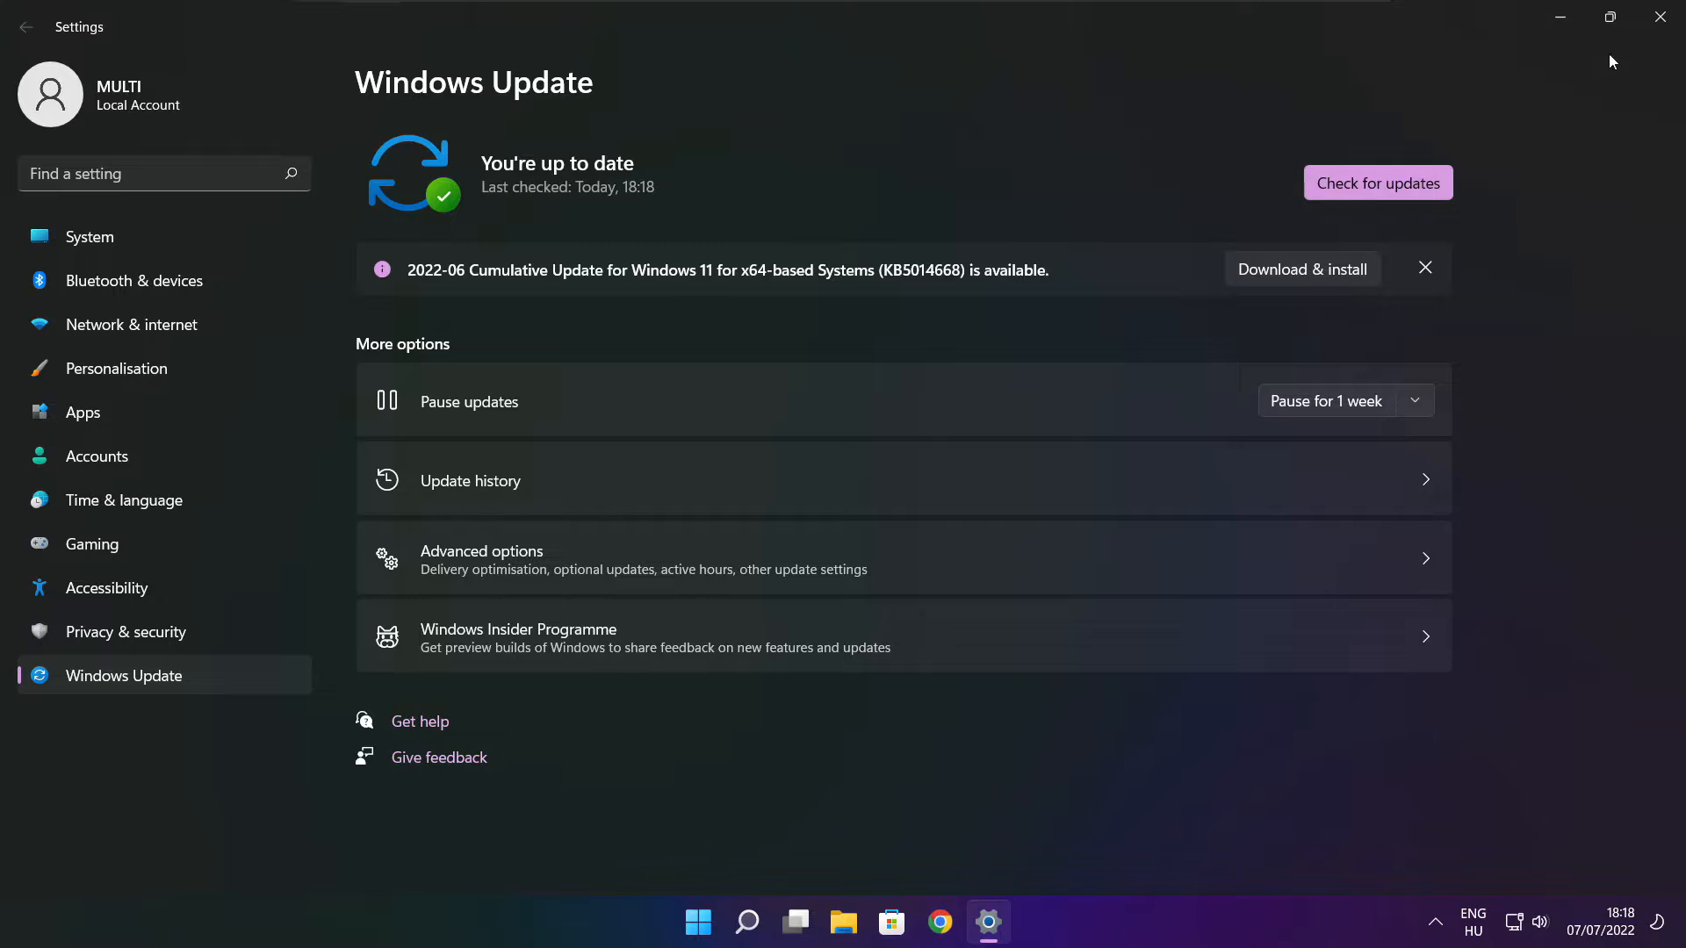
left_click(1660, 19)
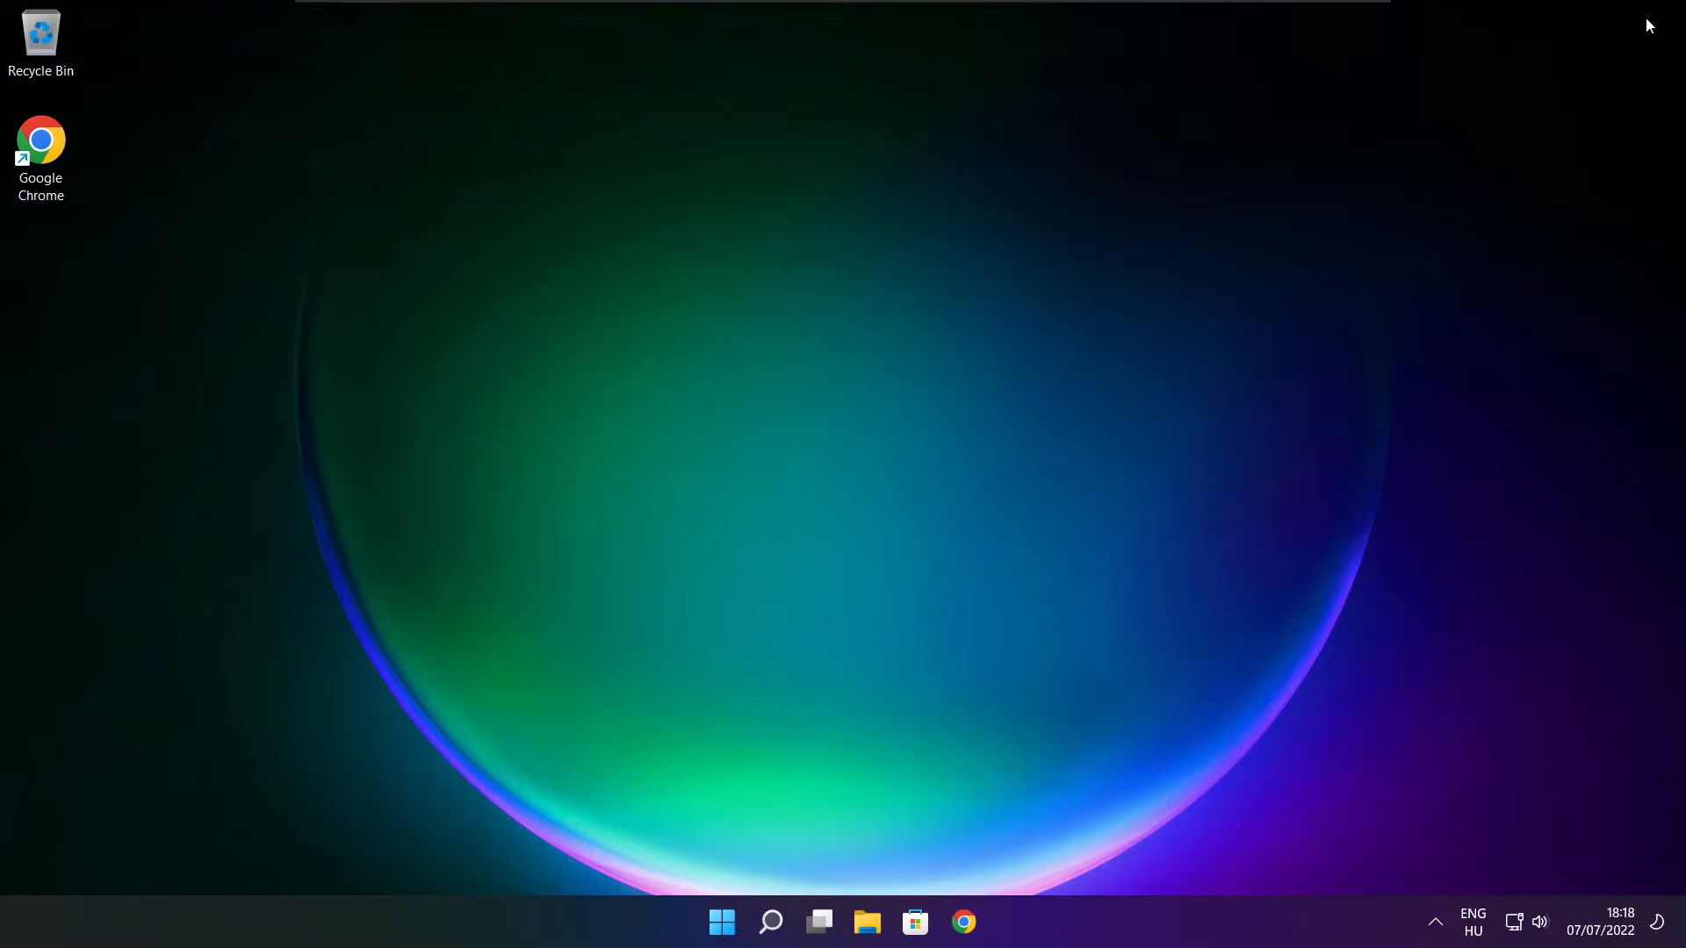
Search Windows for "regedit", open Registry Editor and move its window nearer the middle of the desktop.
left_click(770, 926)
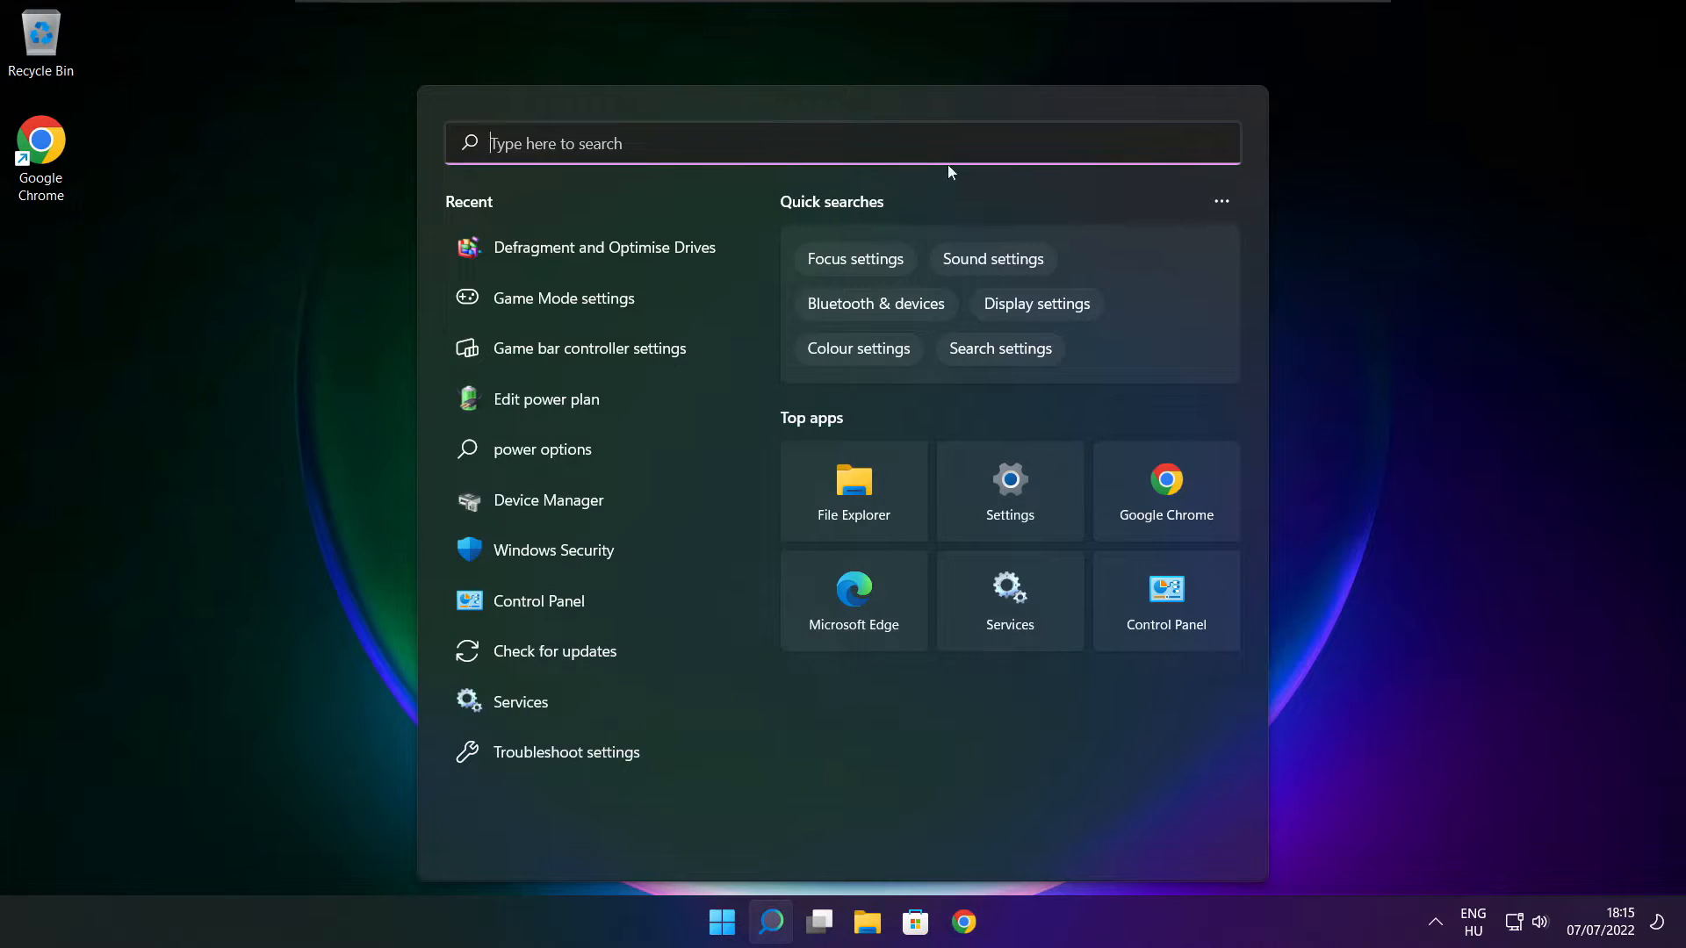
type("regedit")
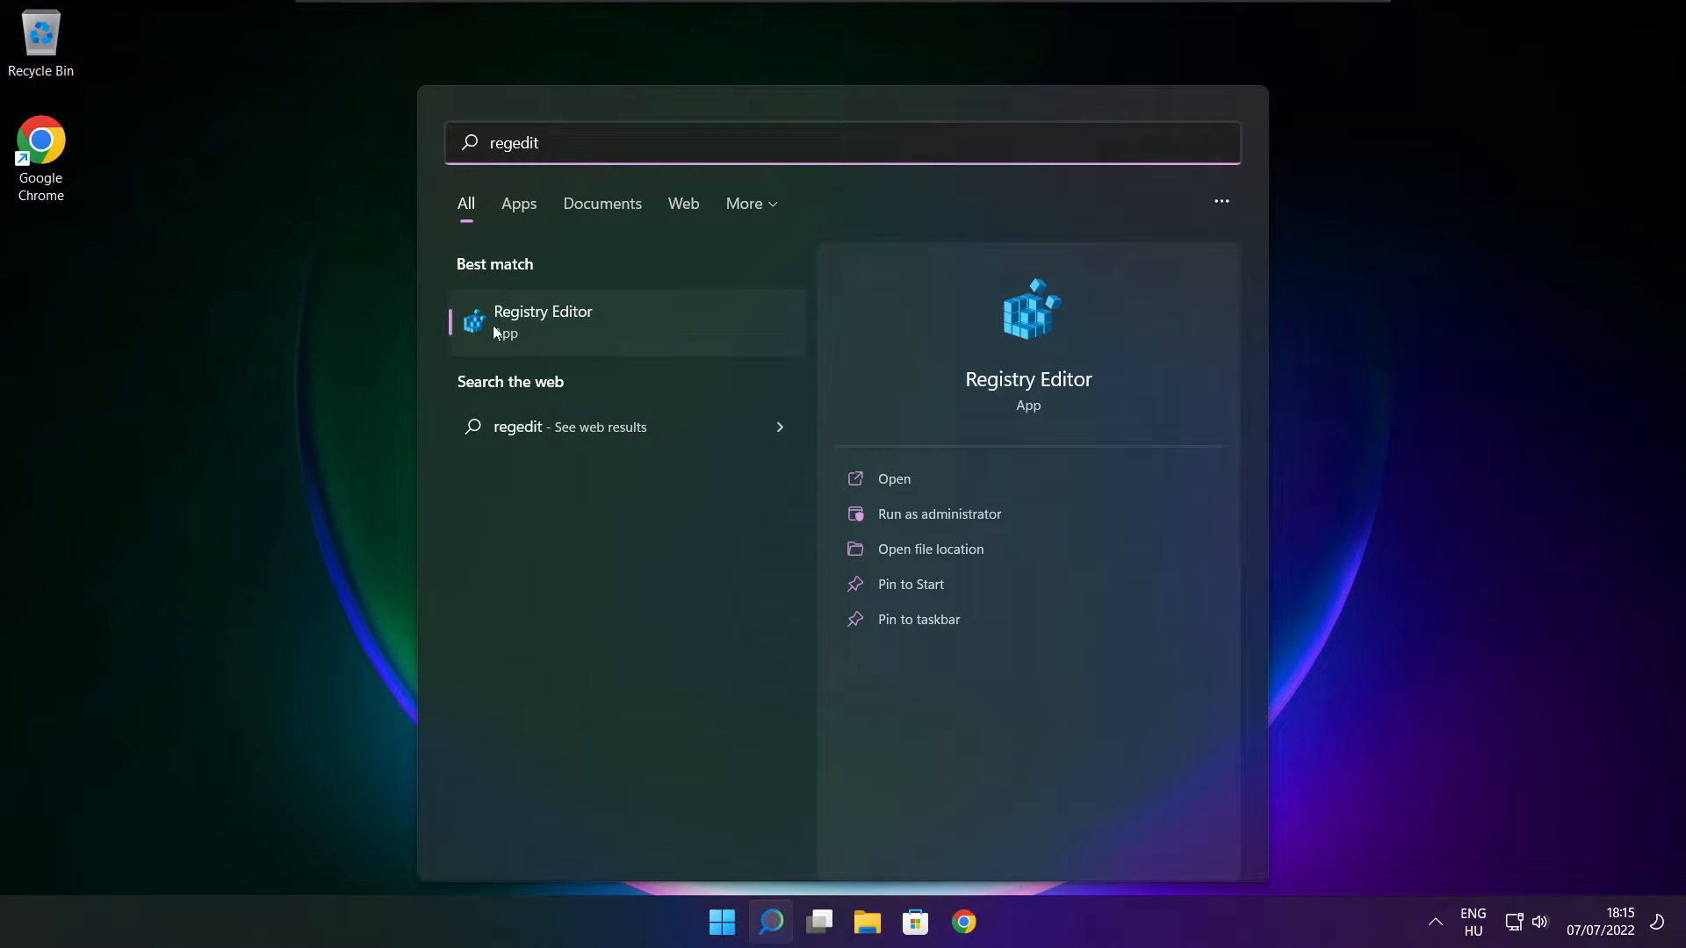
left_click(642, 323)
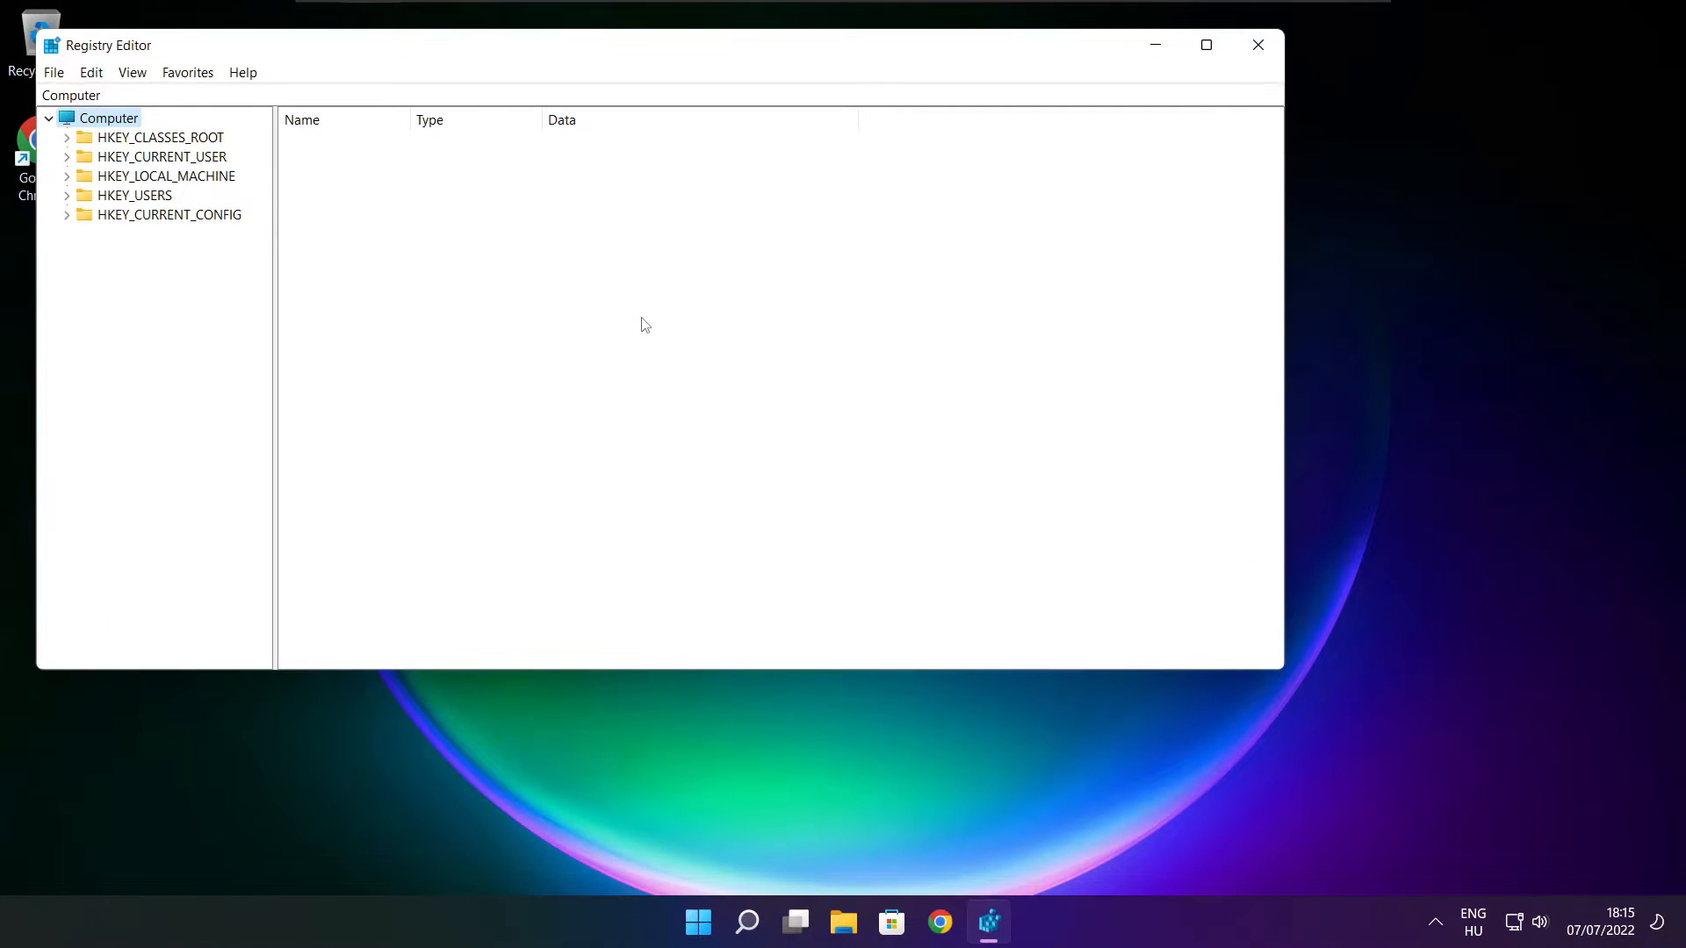
left_click_drag(511, 50, 689, 178)
Go to the registry key HKEY_CURRENT_USER\System\GameConfigStore and widen the Name column to show the value names.
left_click(380, 284)
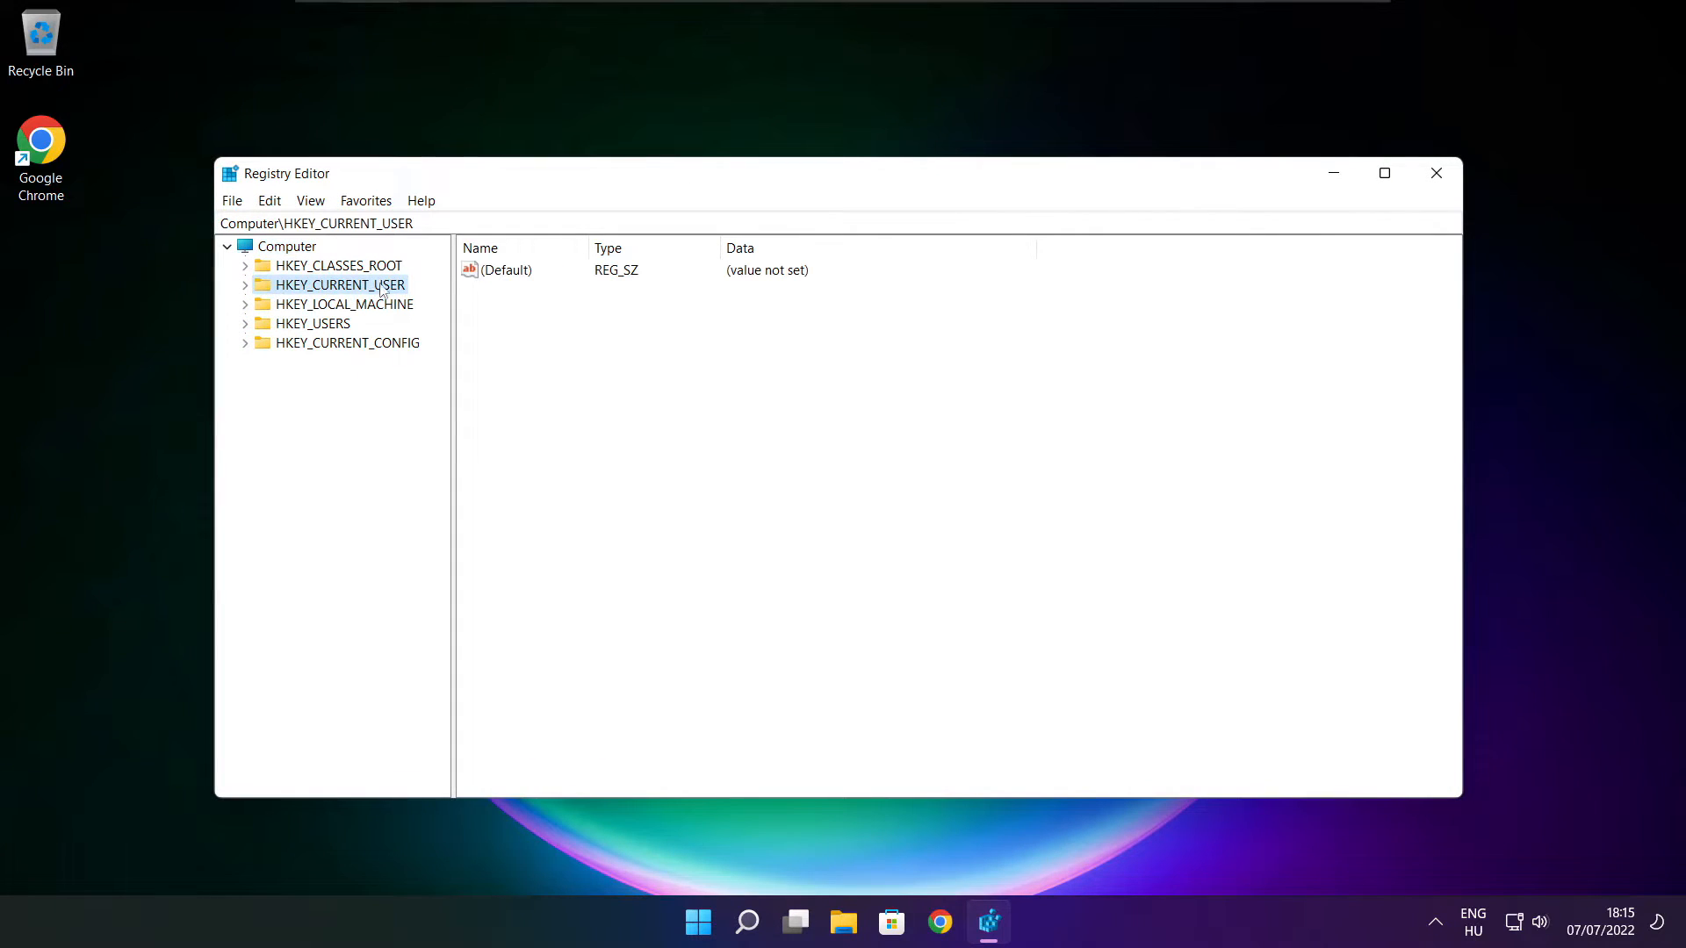
left_click(246, 285)
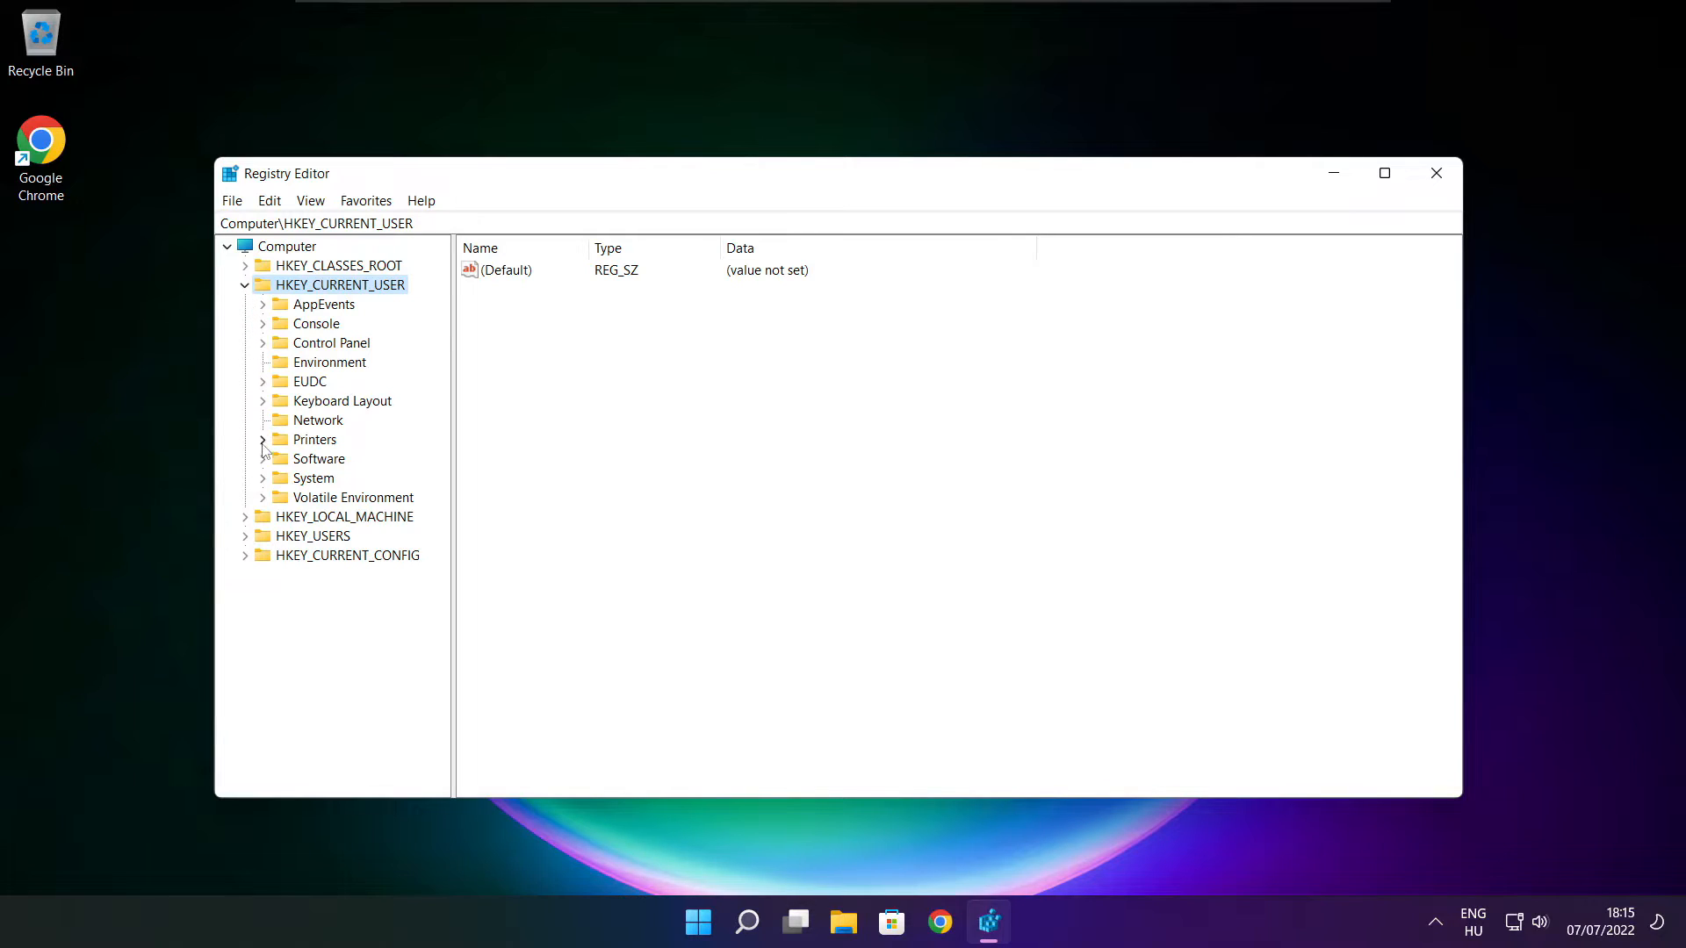
left_click(281, 483)
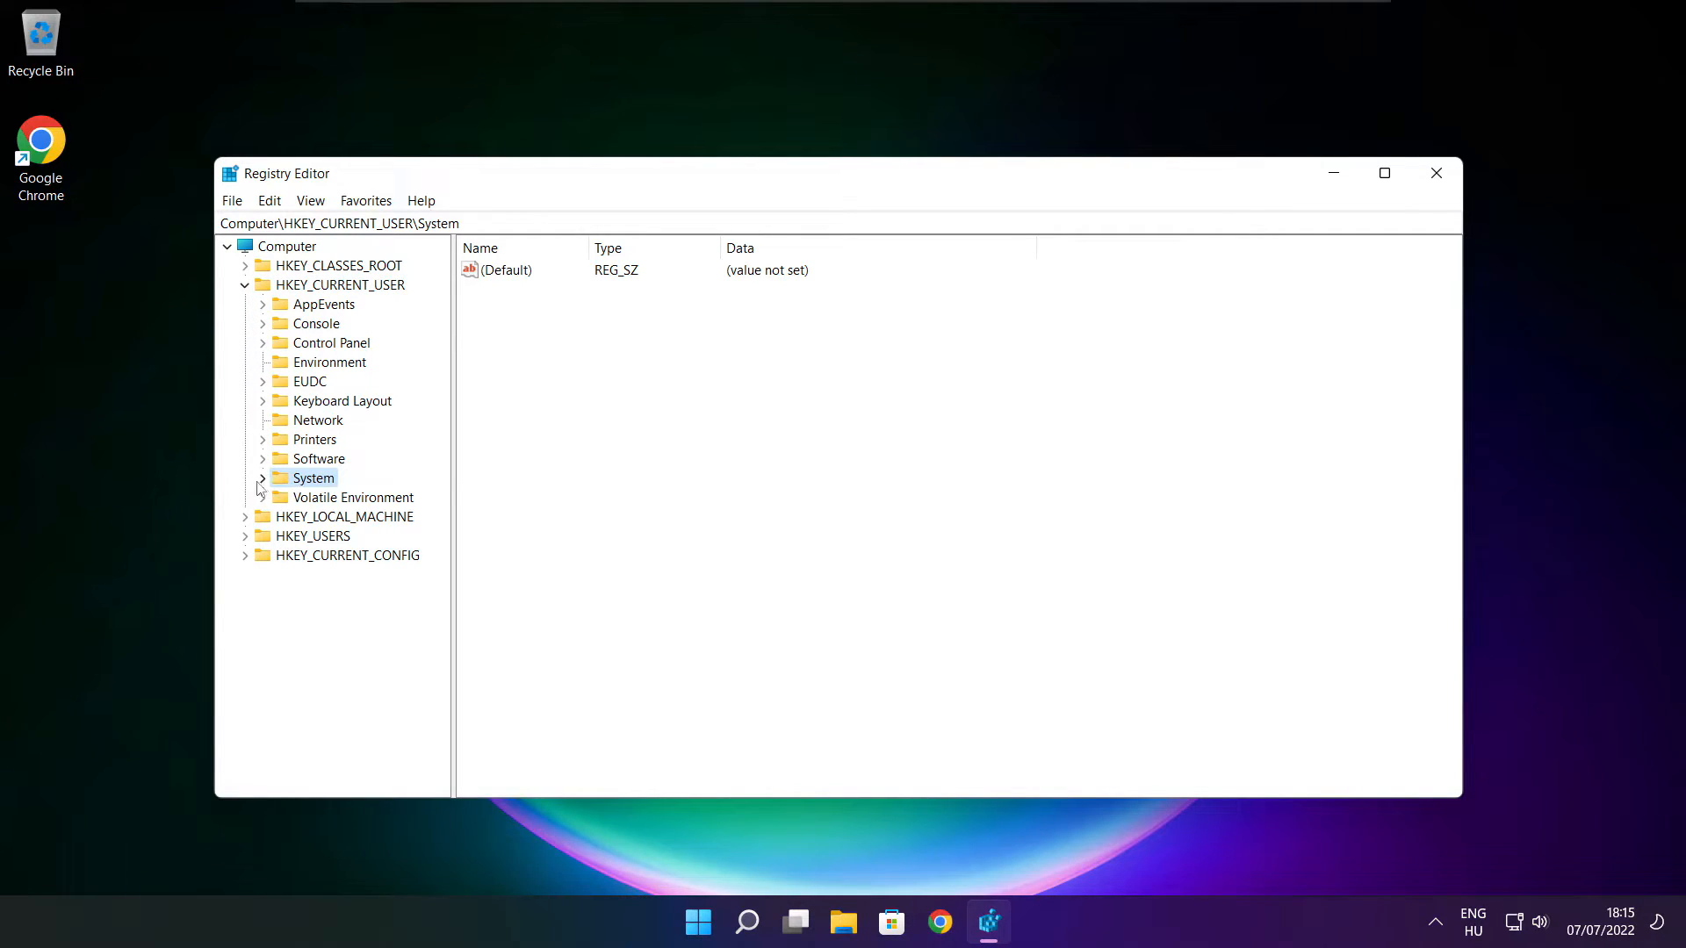
left_click(263, 480)
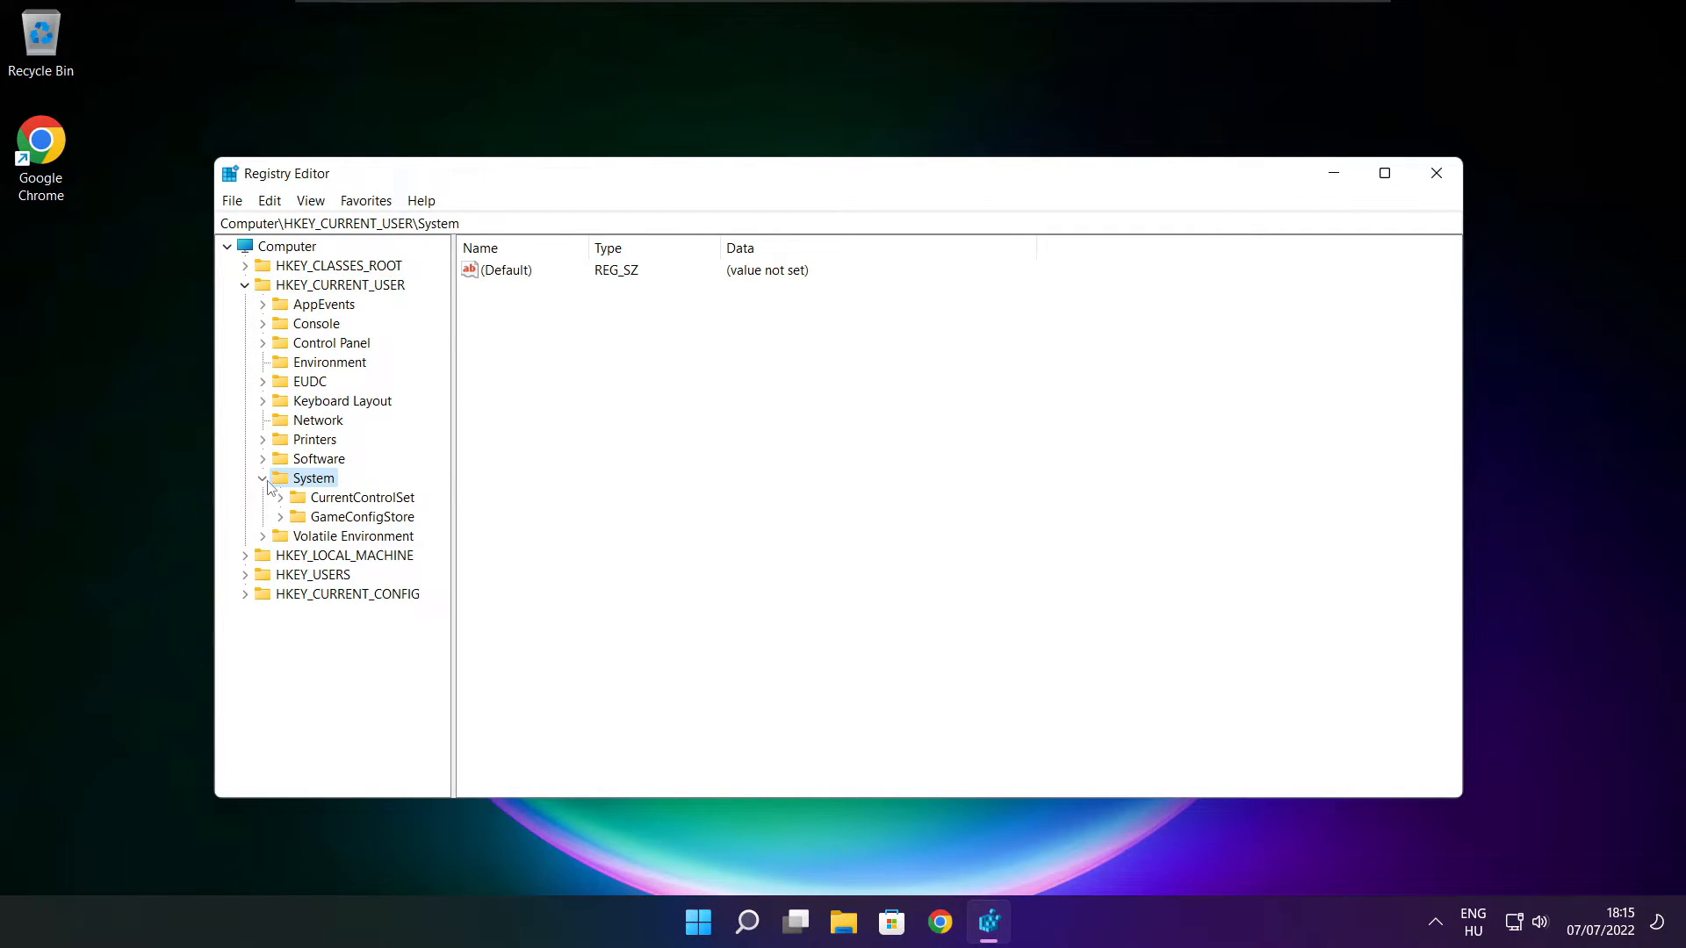
left_click(327, 520)
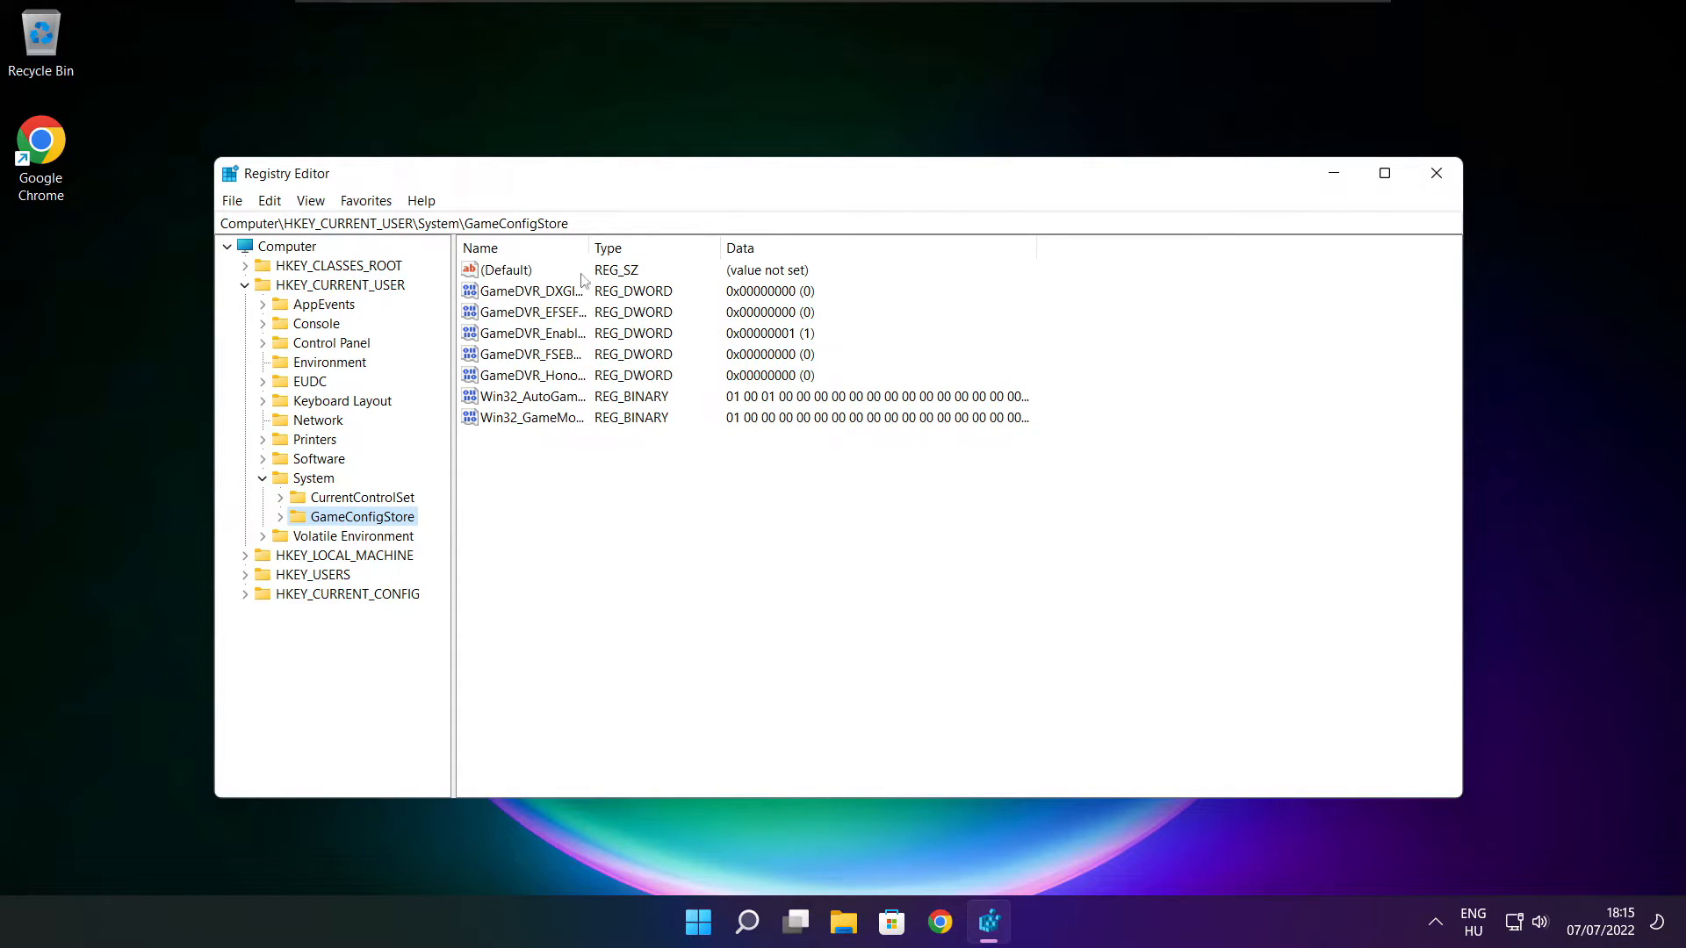
left_click_drag(590, 247, 740, 240)
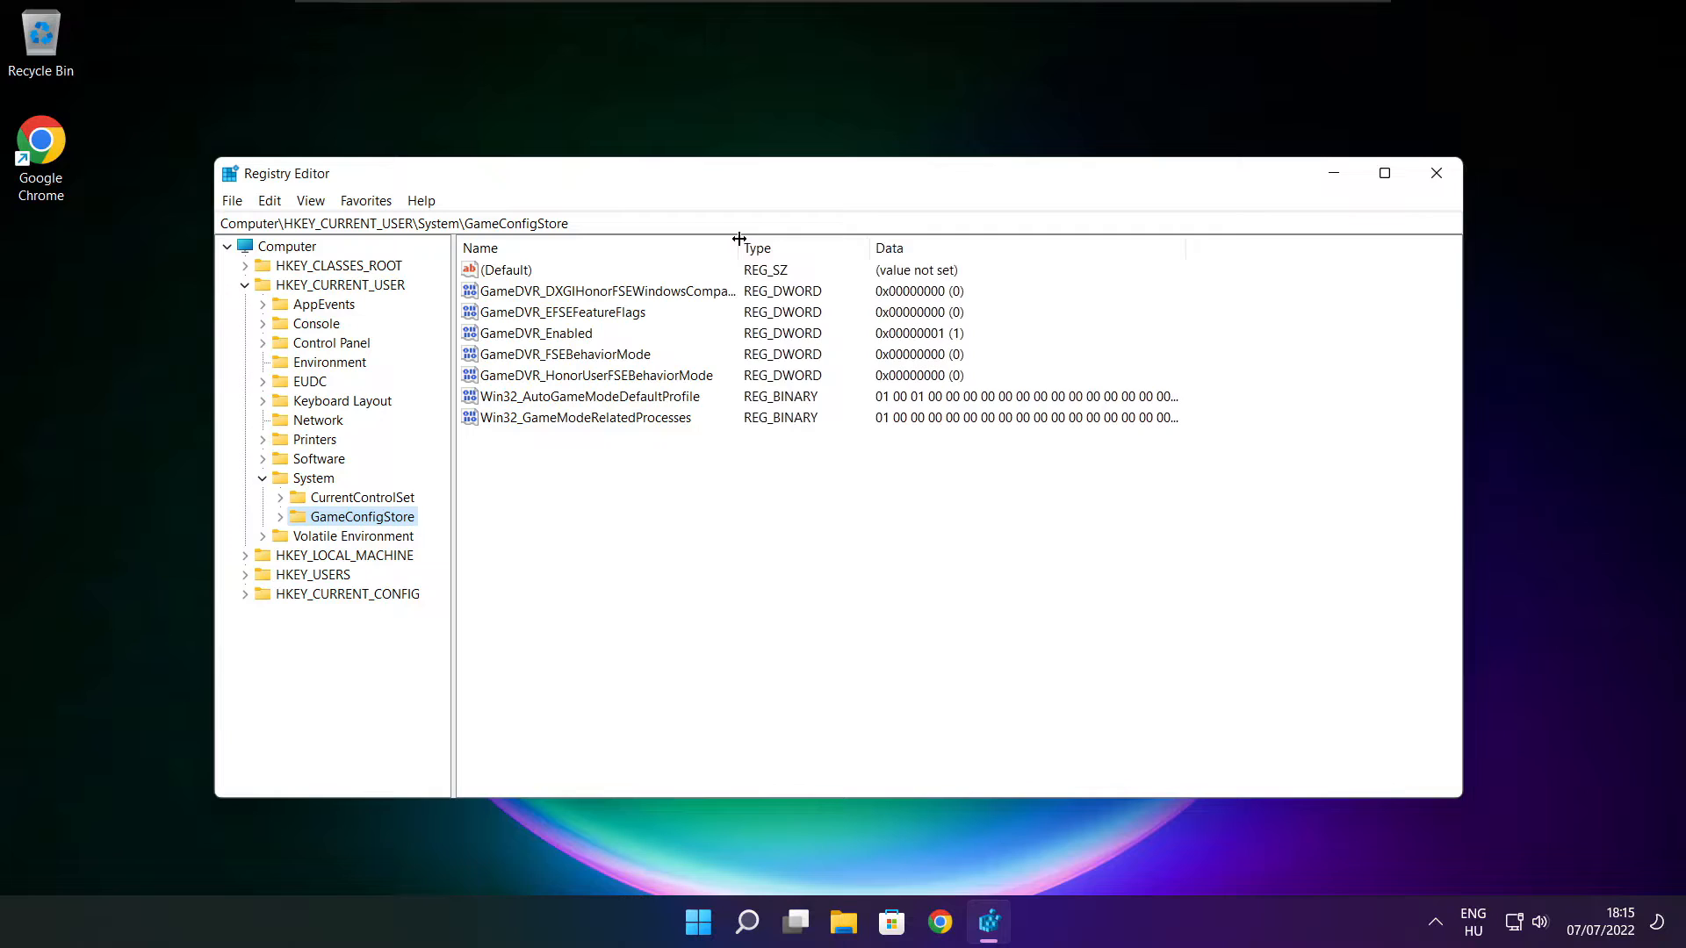
Set the GameDVR_Enabled DWORD value to 0 with hexadecimal base.
left_click(533, 335)
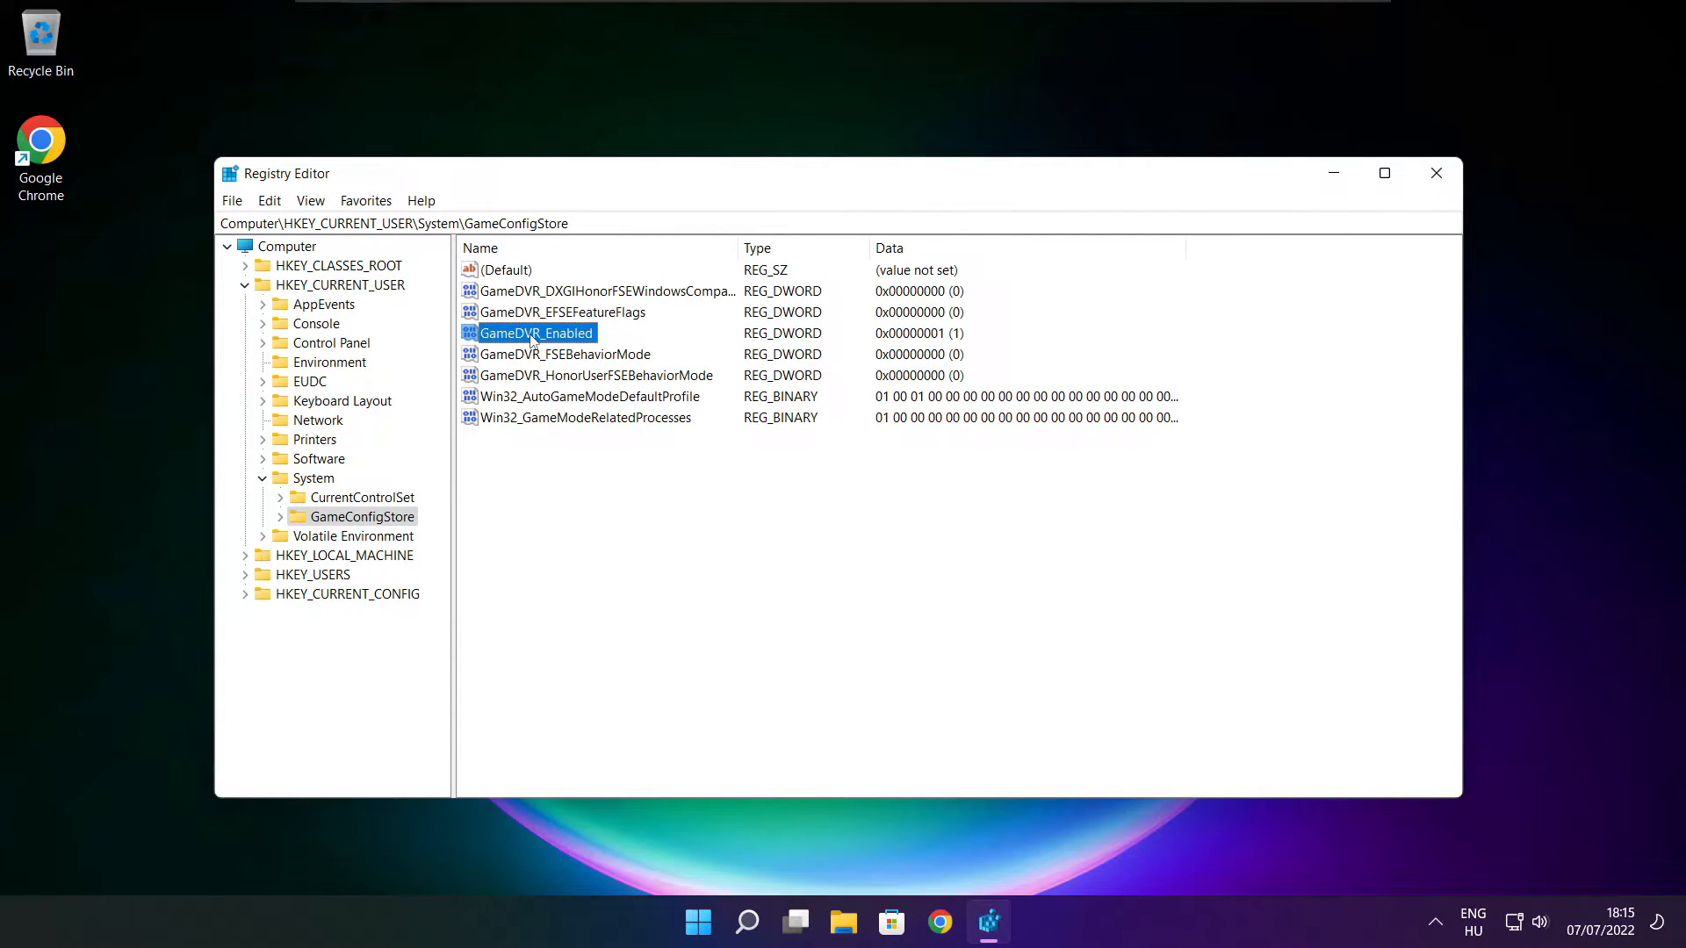
double_click(533, 335)
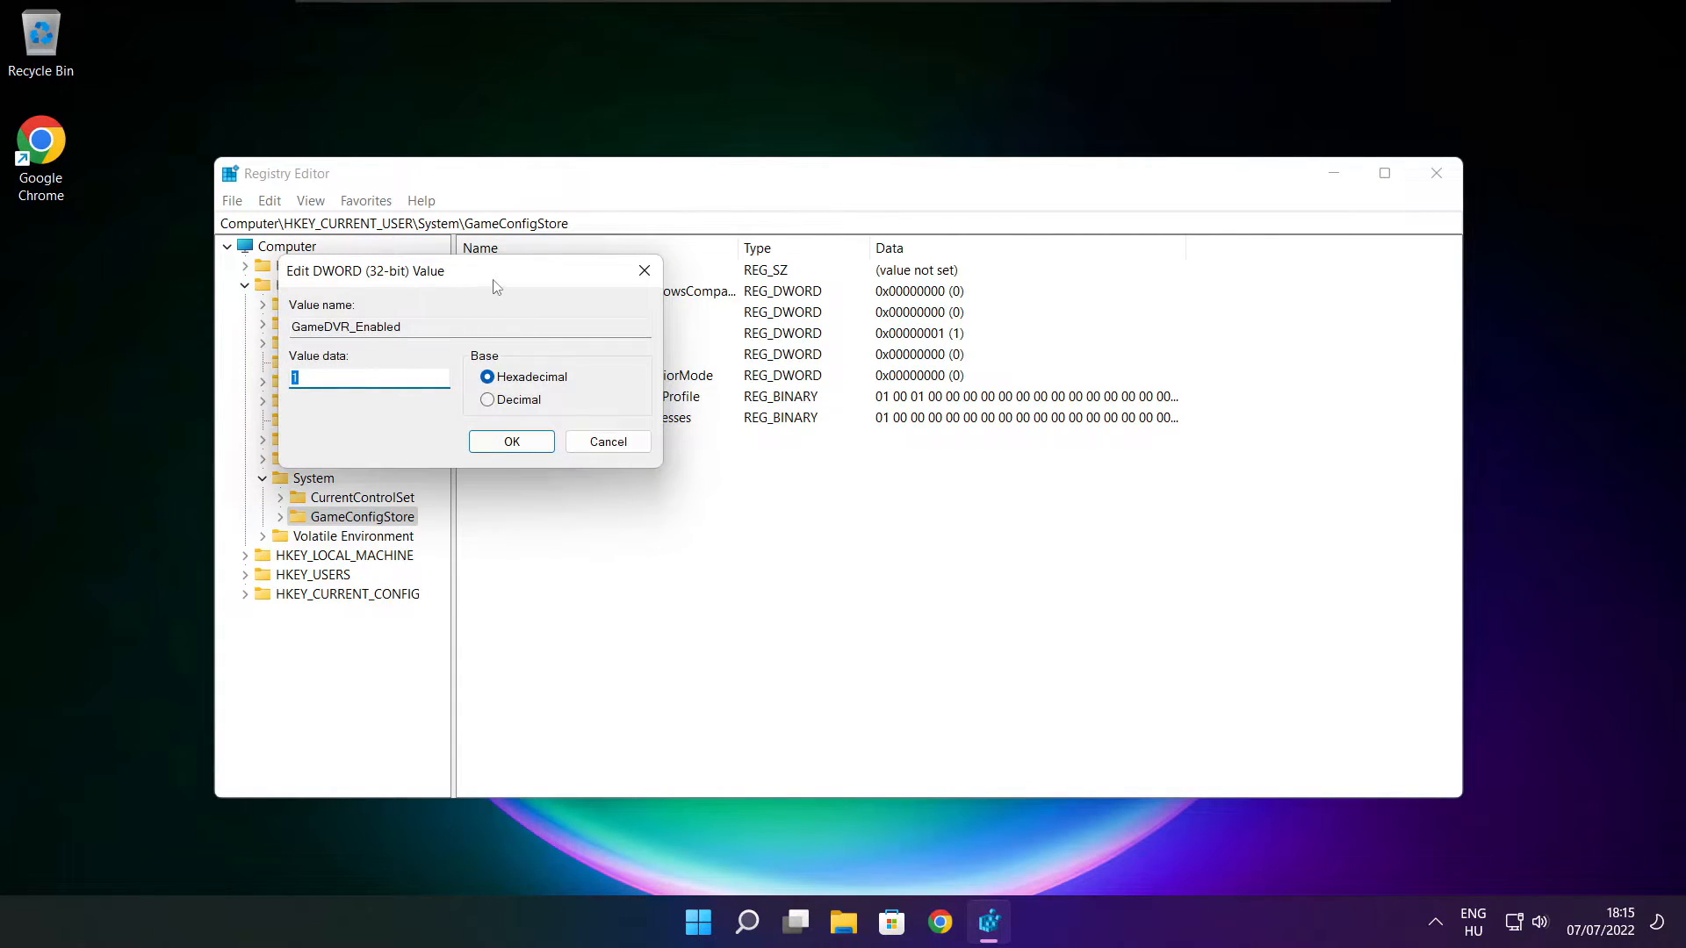
left_click_drag(451, 278, 886, 349)
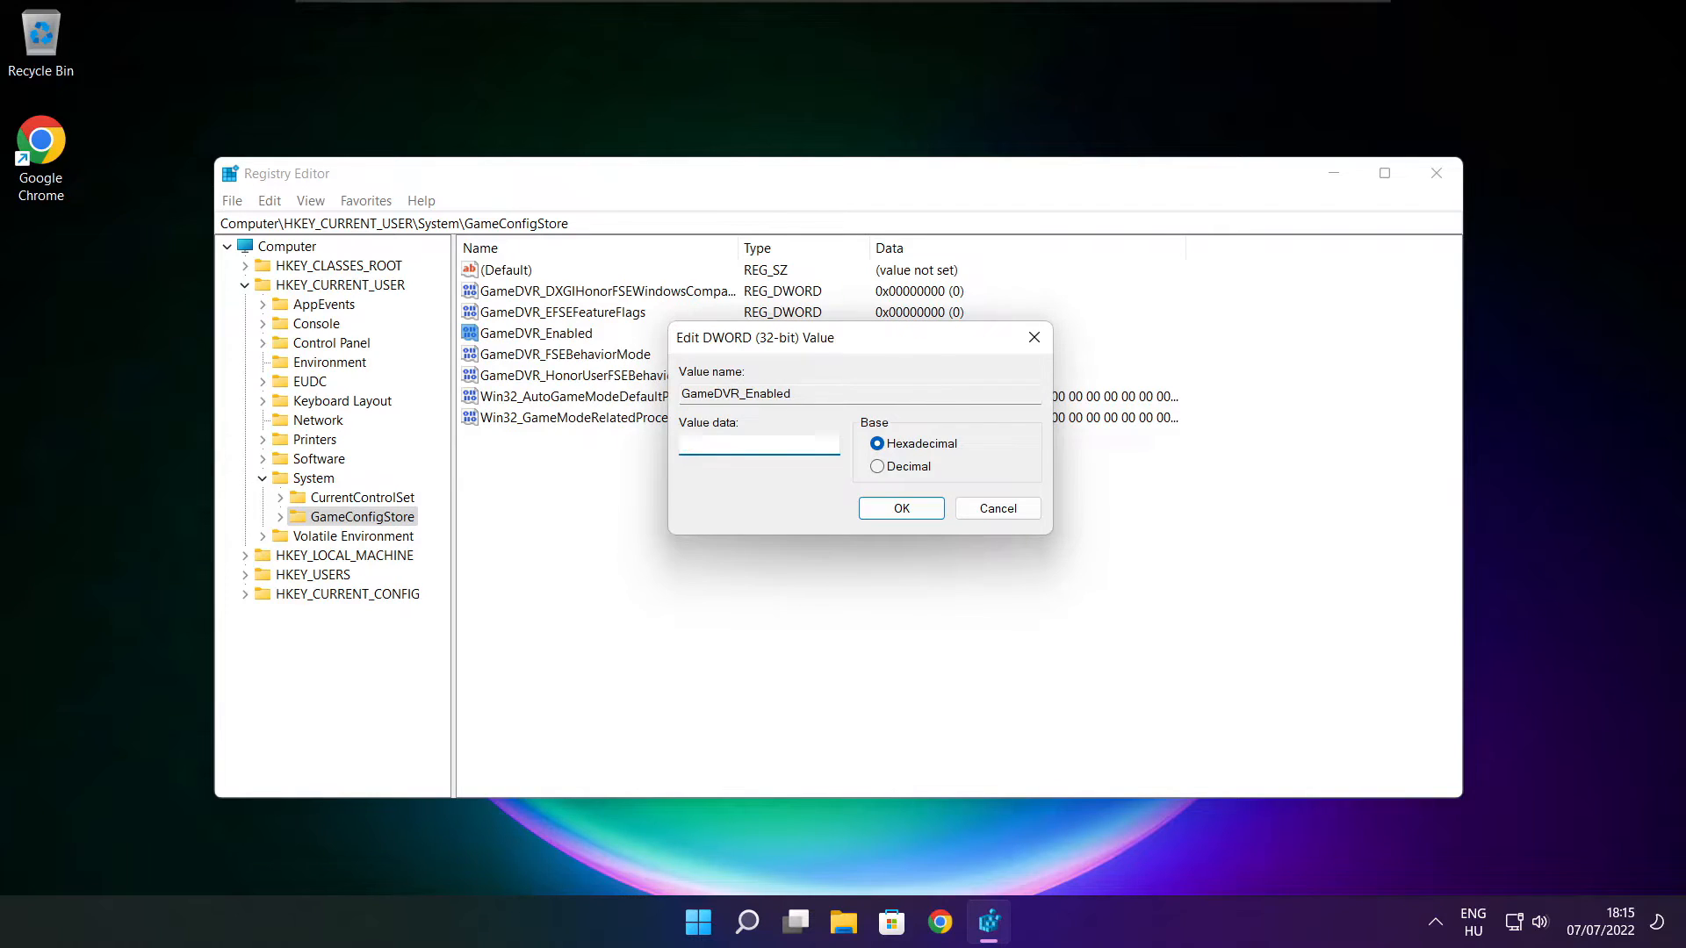
left_click_drag(724, 445, 650, 452)
left_click(902, 511)
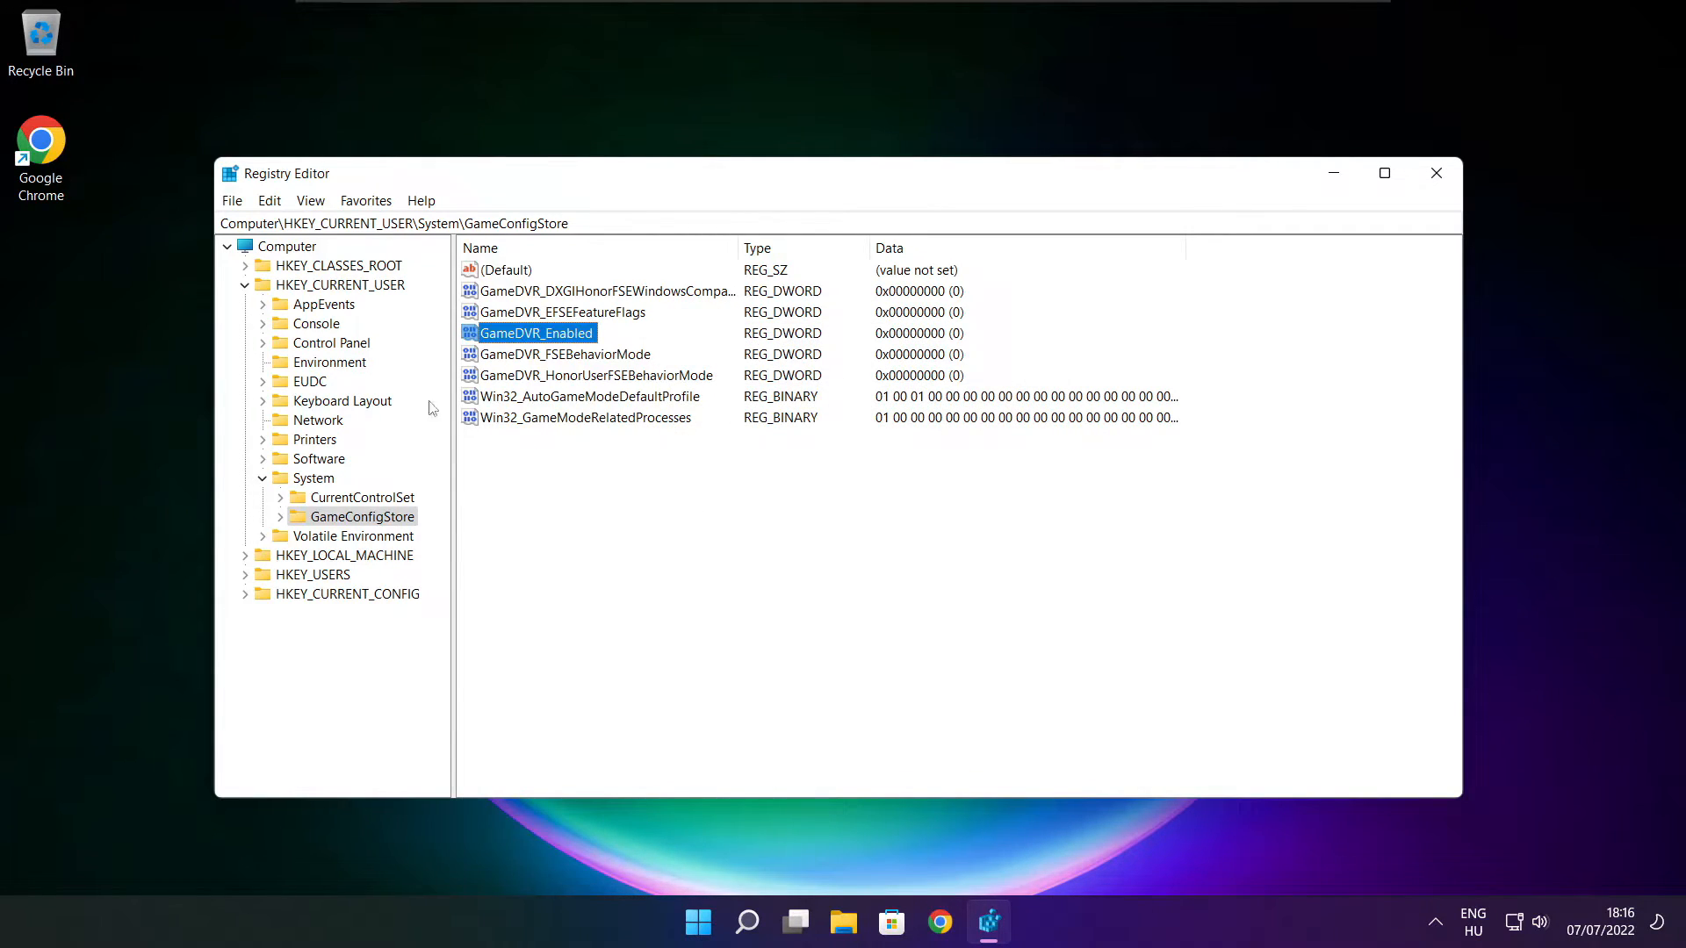
Collapse HKEY_CURRENT_USER and expand the registry tree down to HKEY_LOCAL_MACHINE\SOFTWARE\Microsoft.
left_click(245, 286)
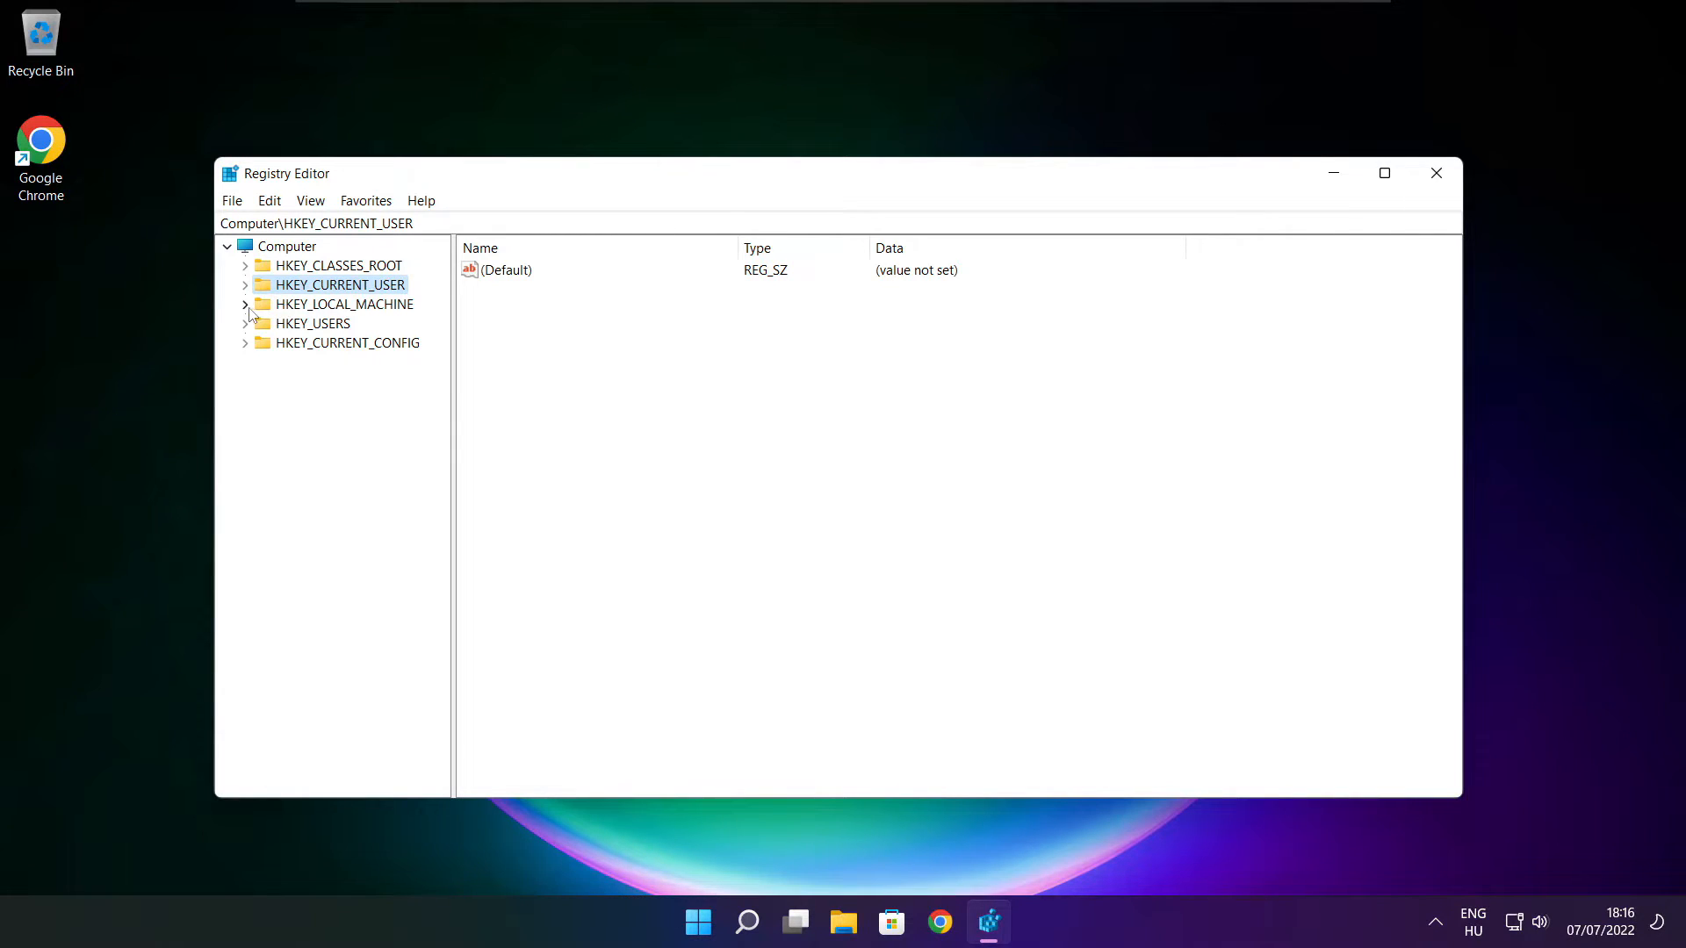
left_click(277, 309)
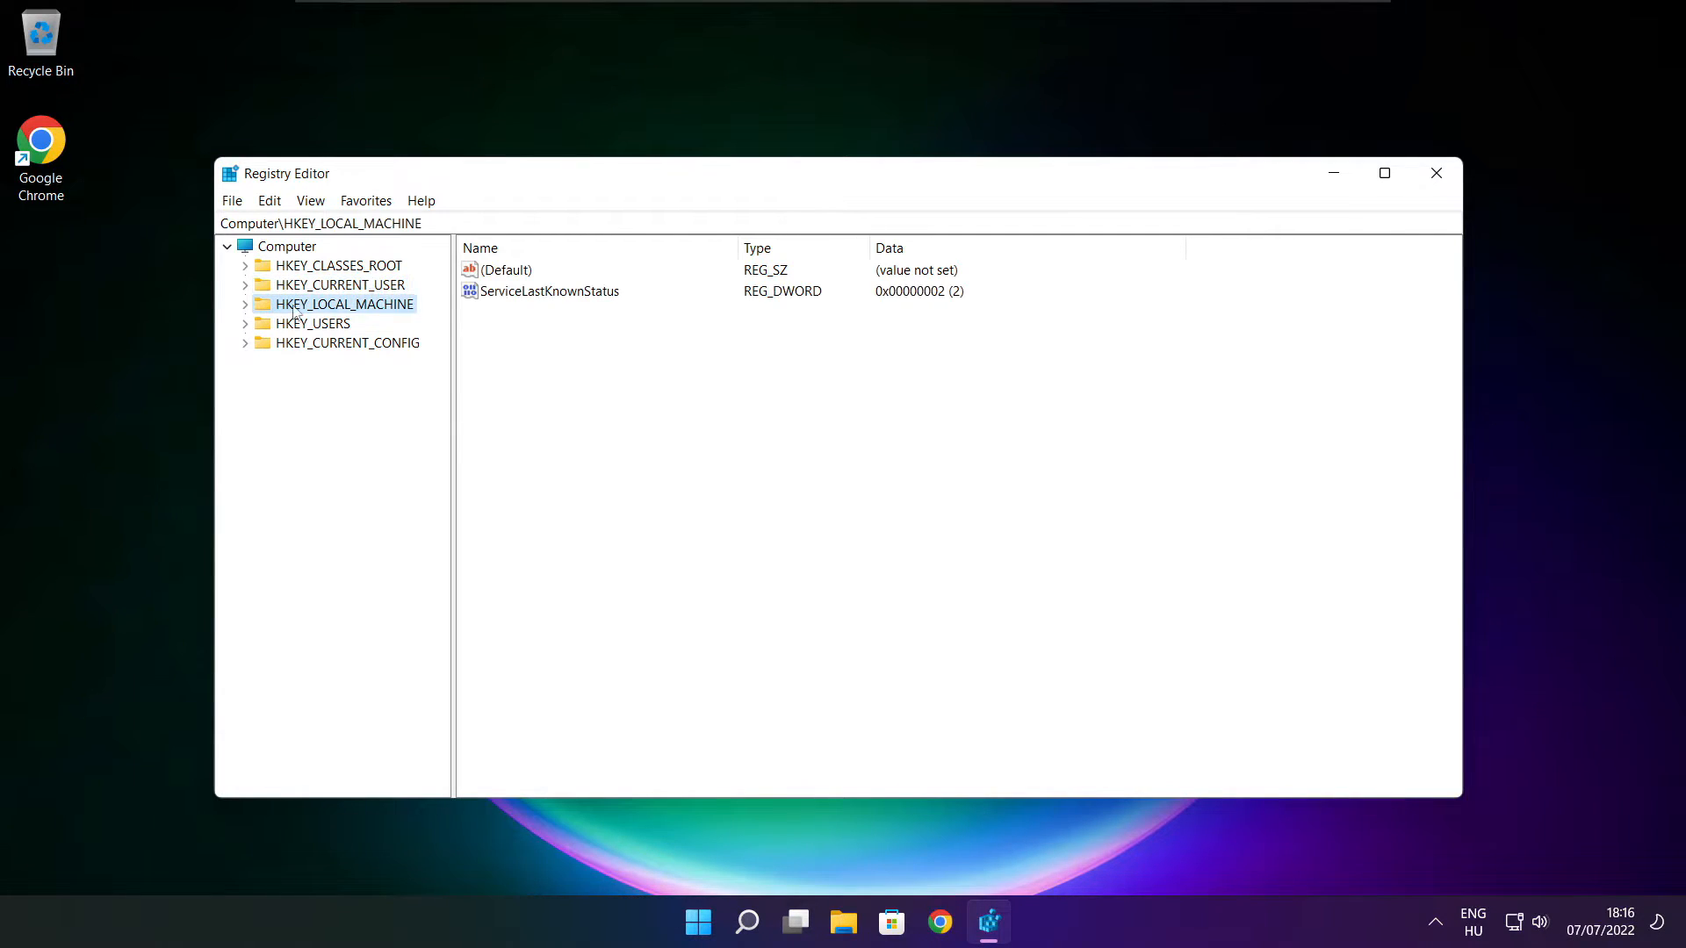
left_click(245, 306)
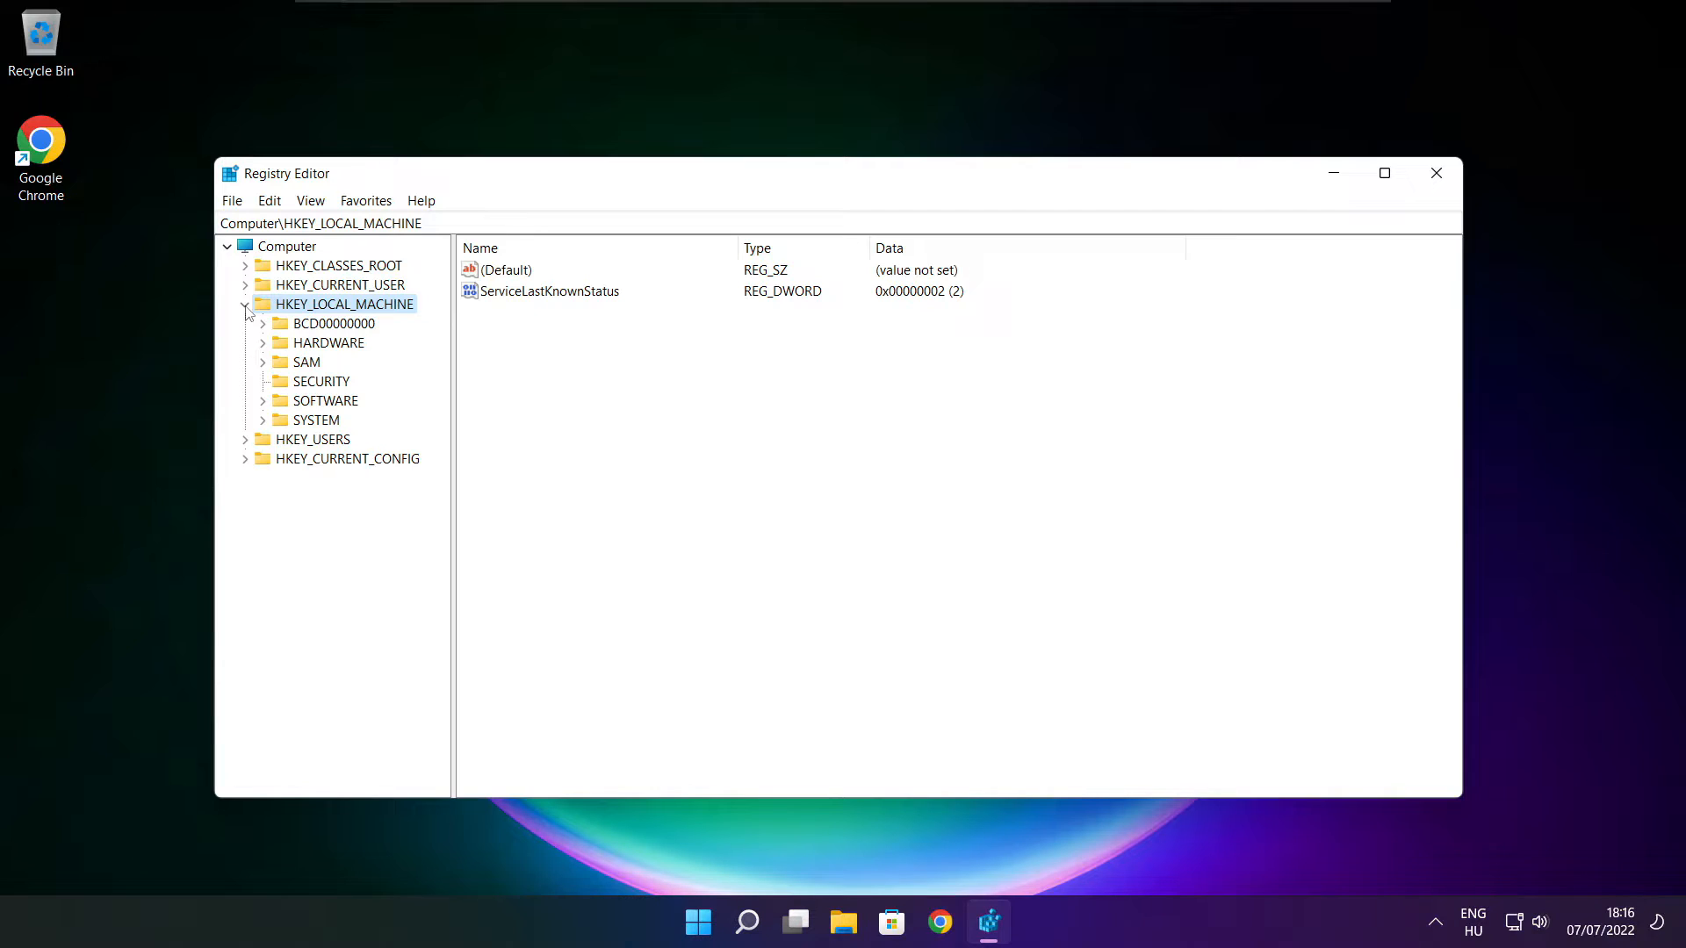
left_click(307, 402)
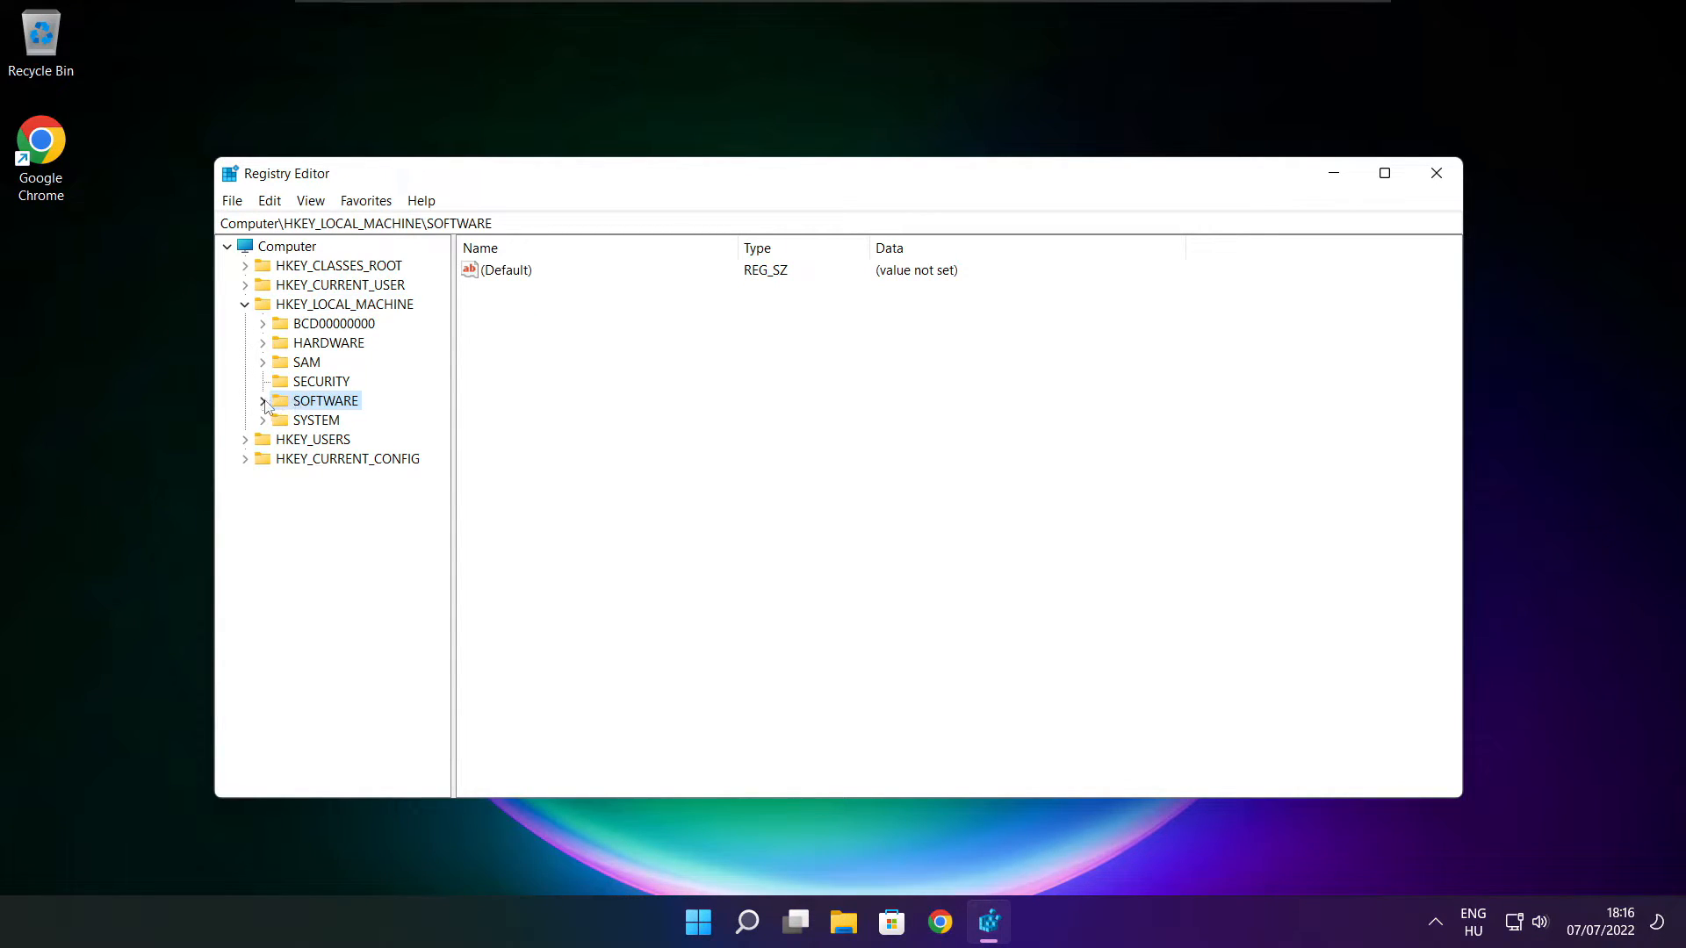
left_click(263, 402)
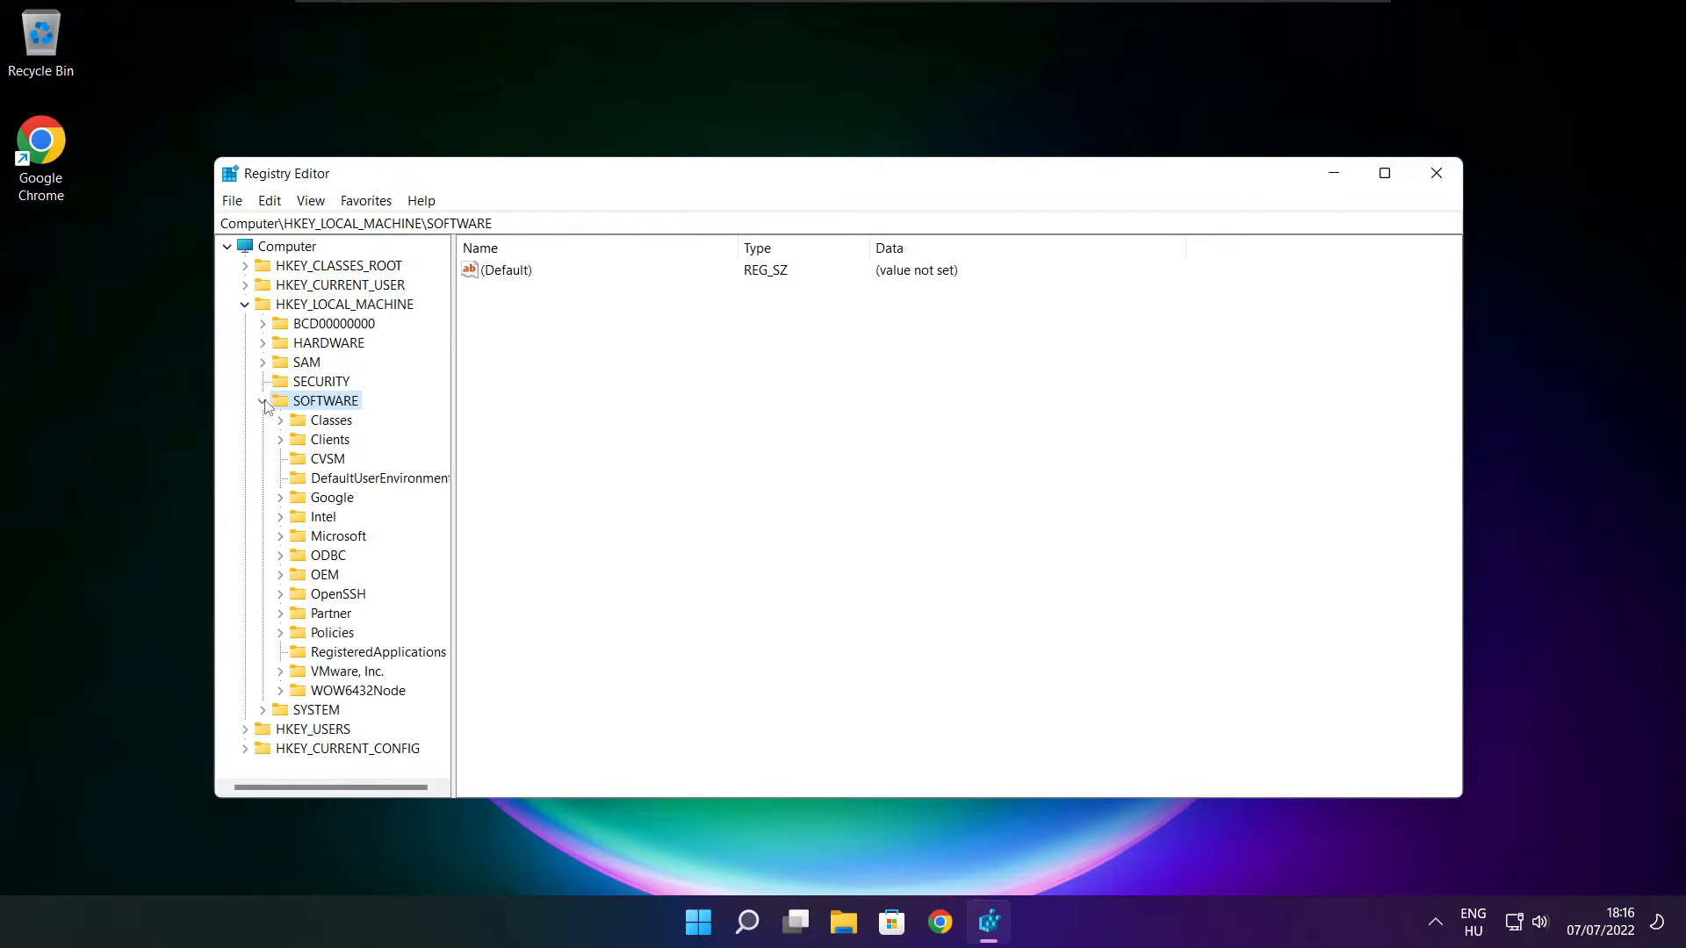
left_click(322, 539)
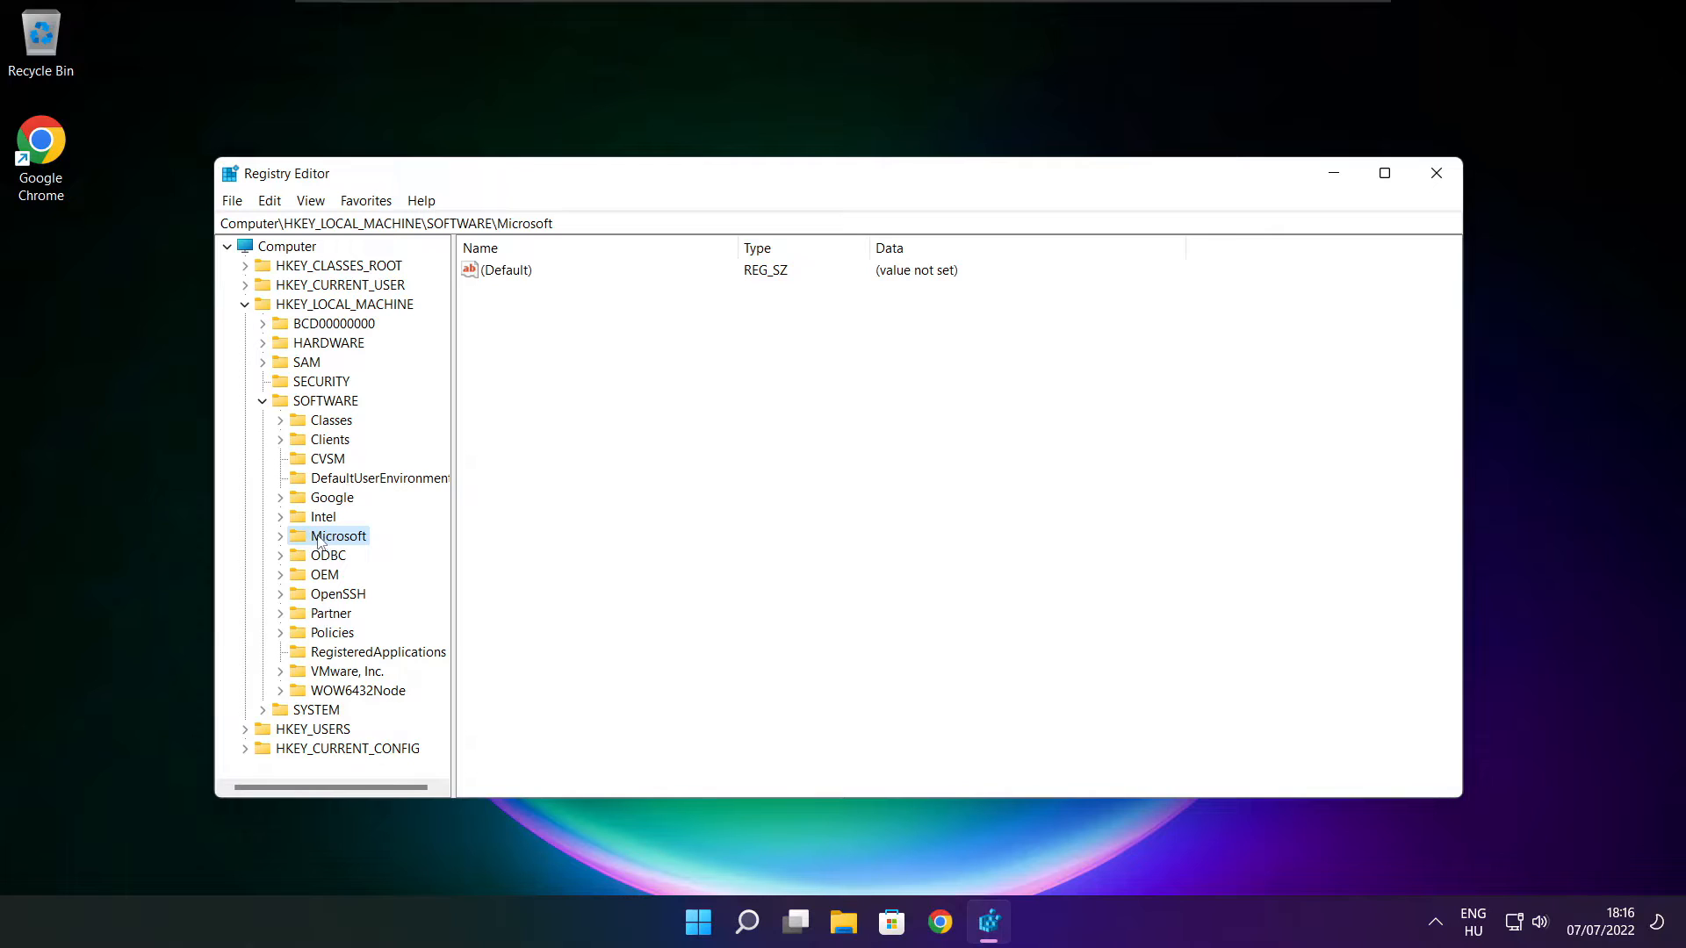
left_click(281, 536)
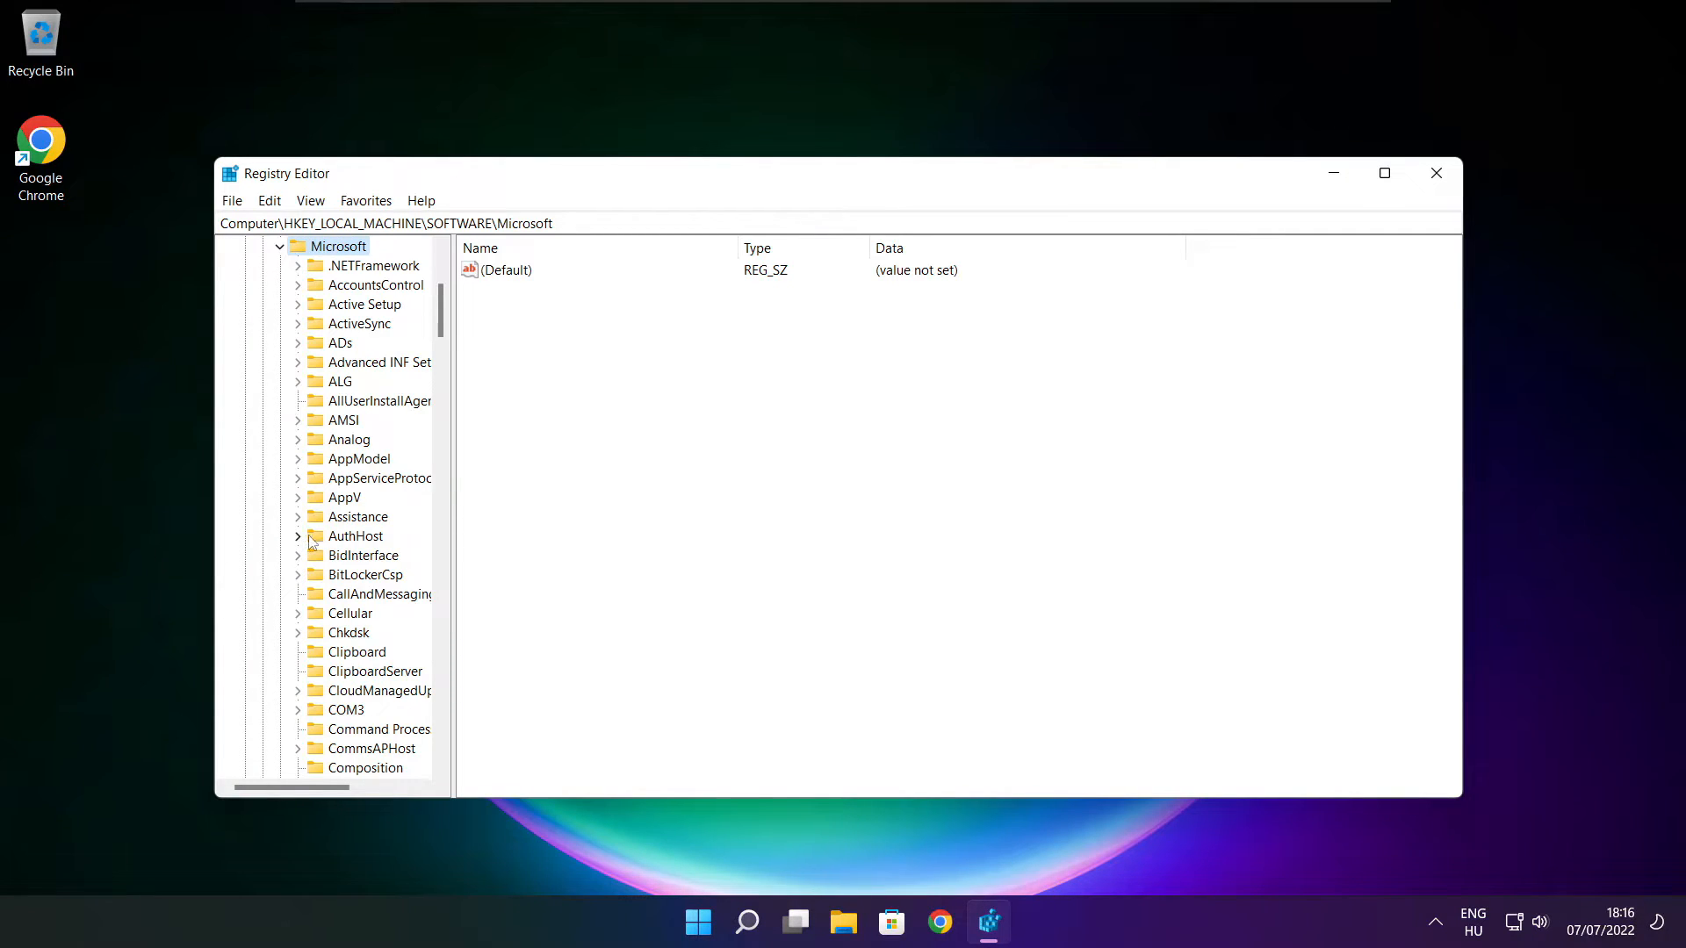
Find the PolicyManager key under Microsoft and expand its default subkey.
scroll(345, 525, "down", 13)
scroll(345, 525, "down", 20)
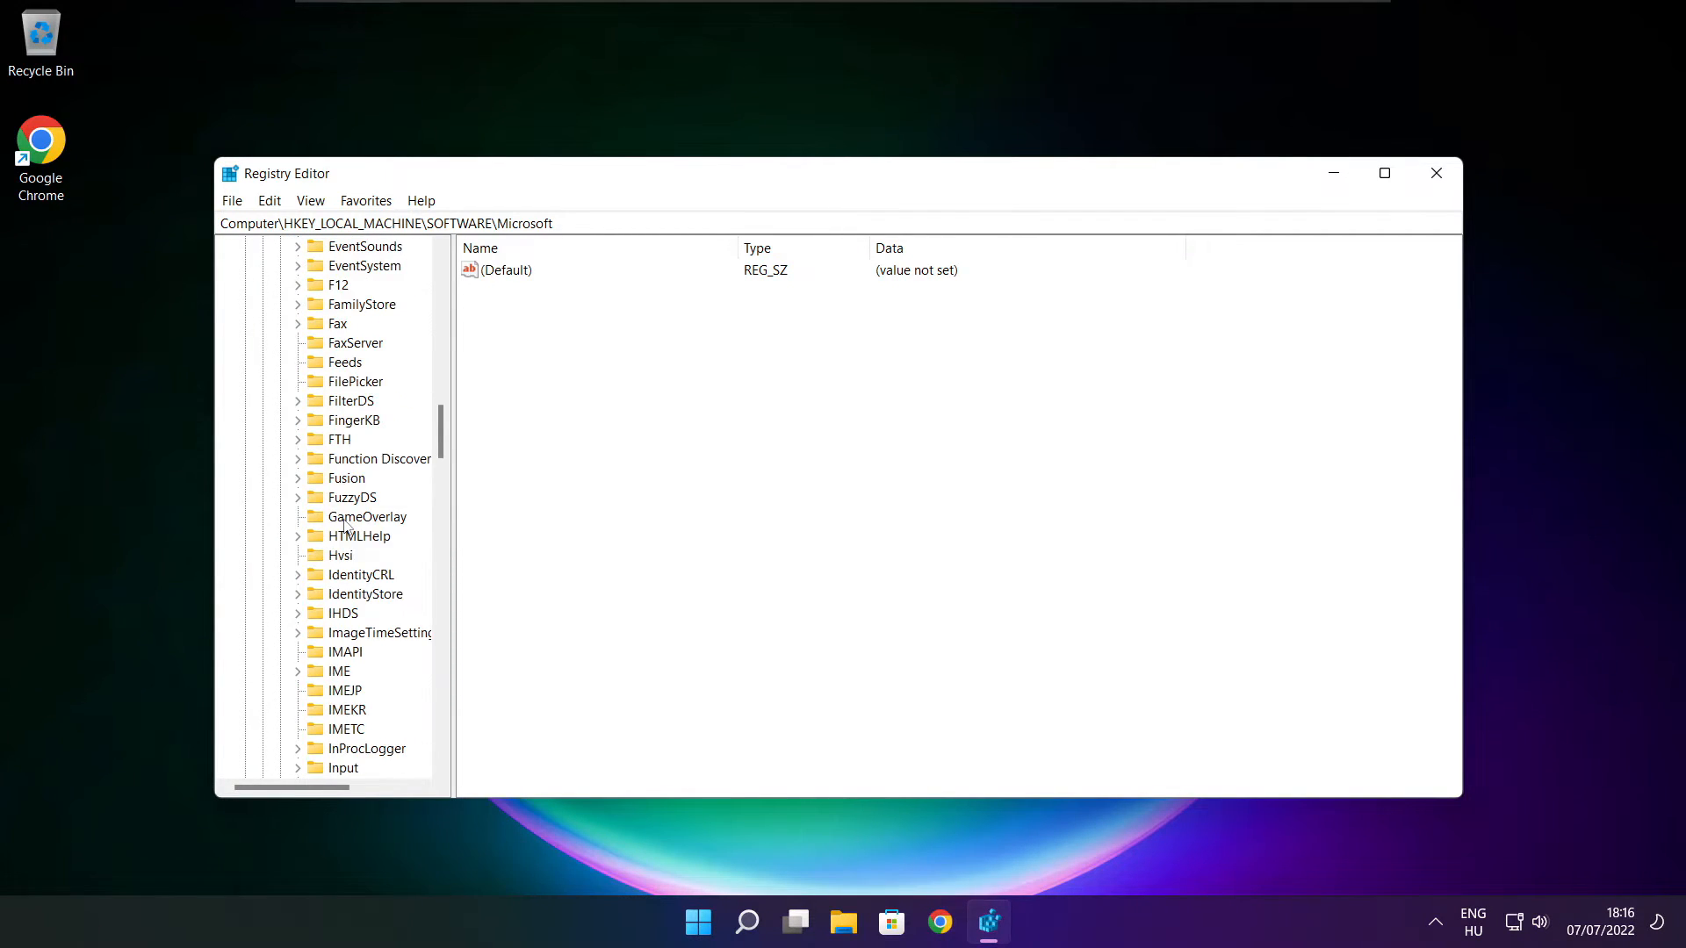
scroll(345, 525, "down", 6)
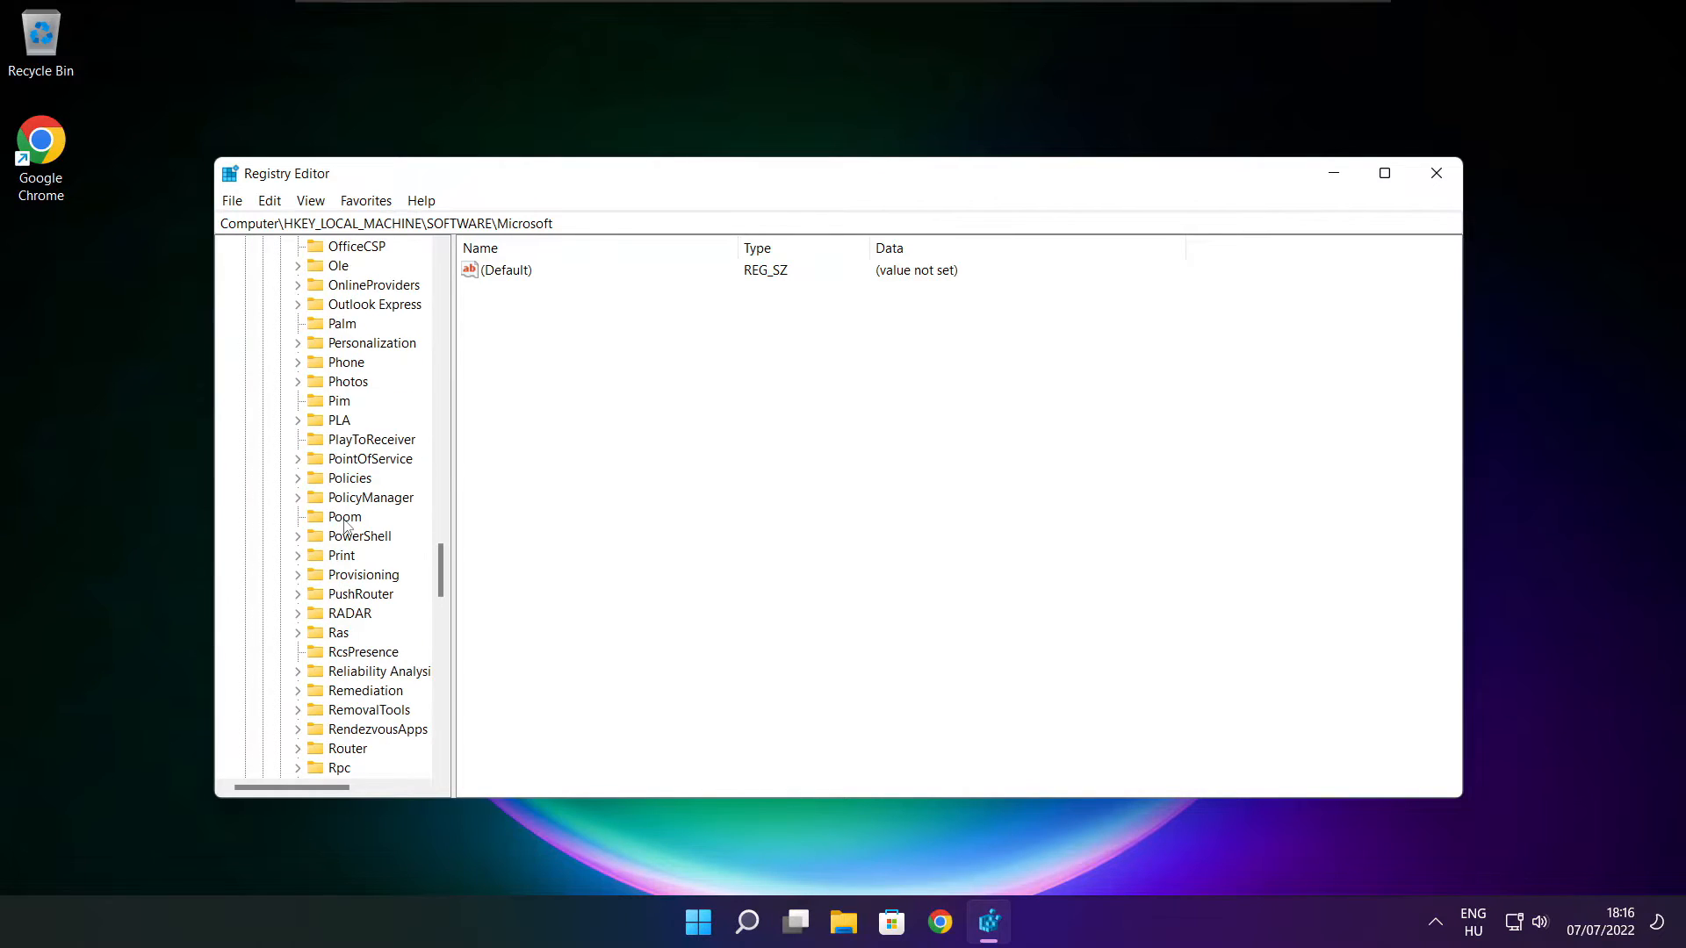
scroll(345, 525, "down", 1)
scroll(347, 518, "up", 1)
left_click(348, 502)
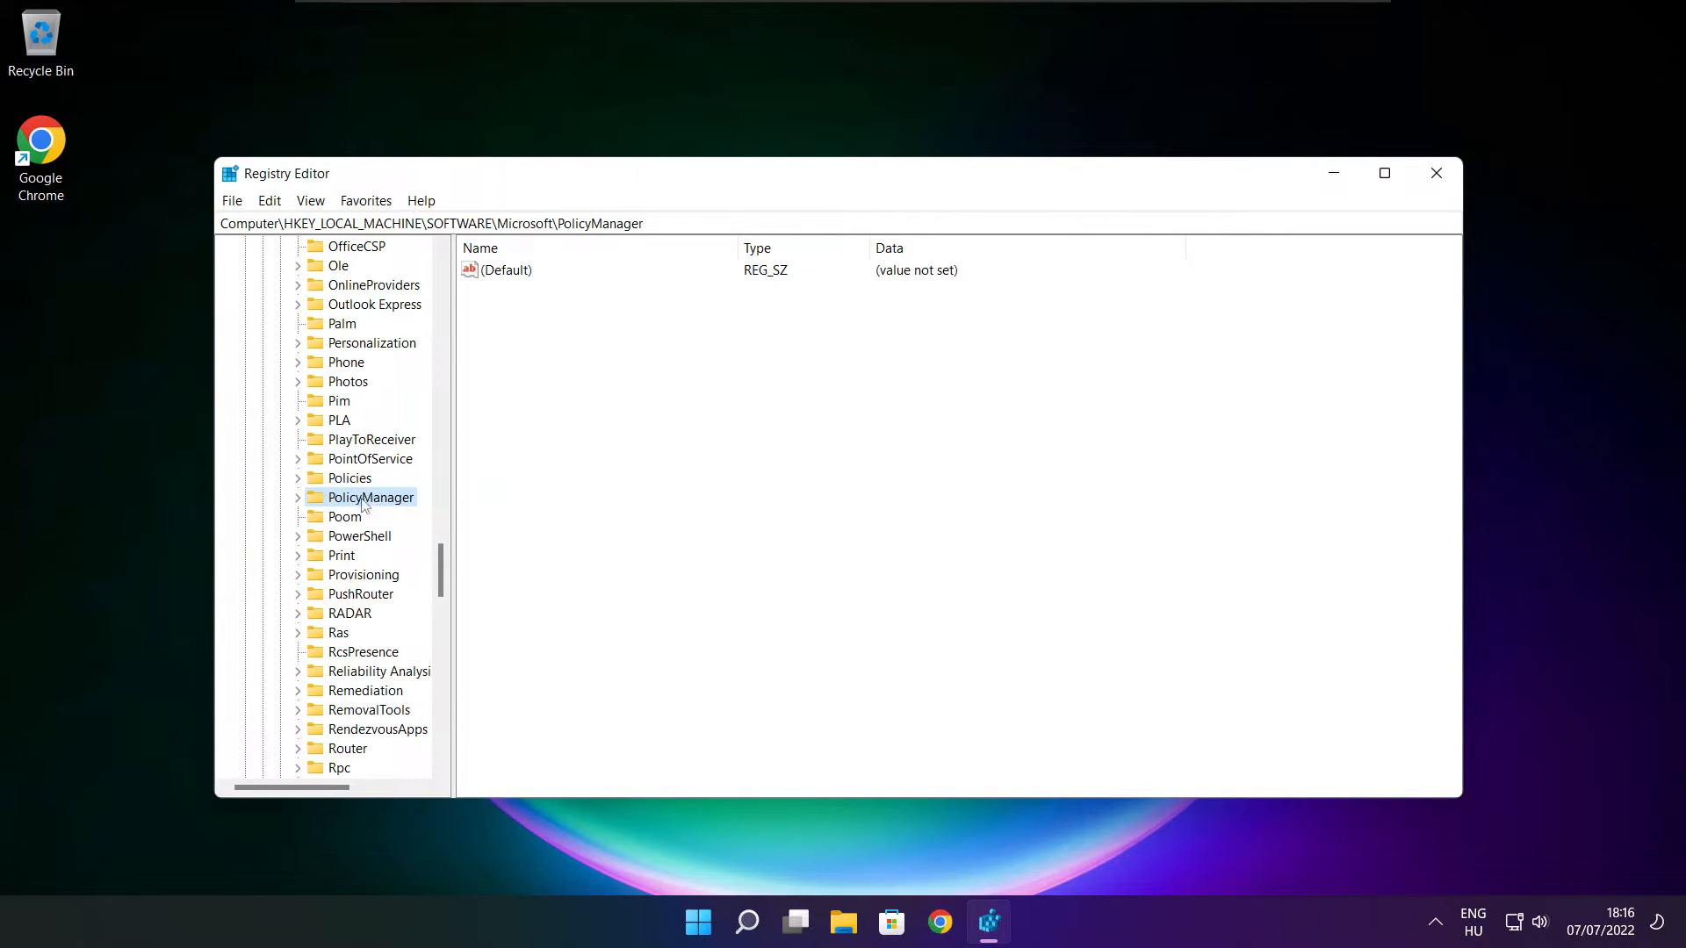
left_click(296, 499)
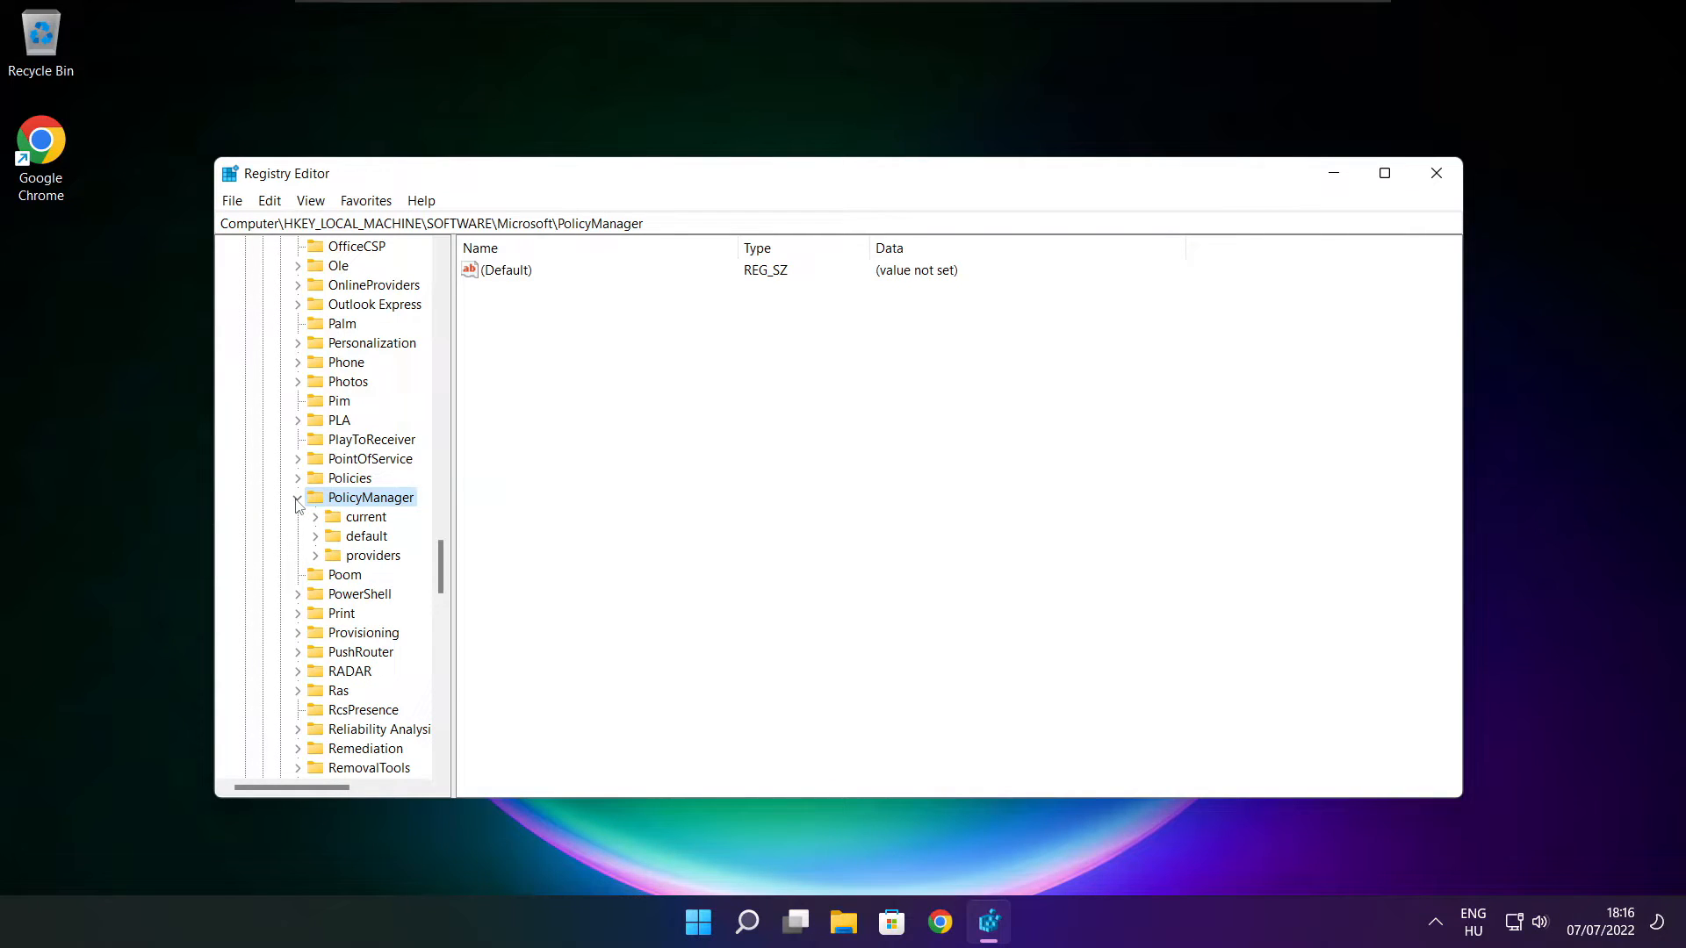
left_click(341, 540)
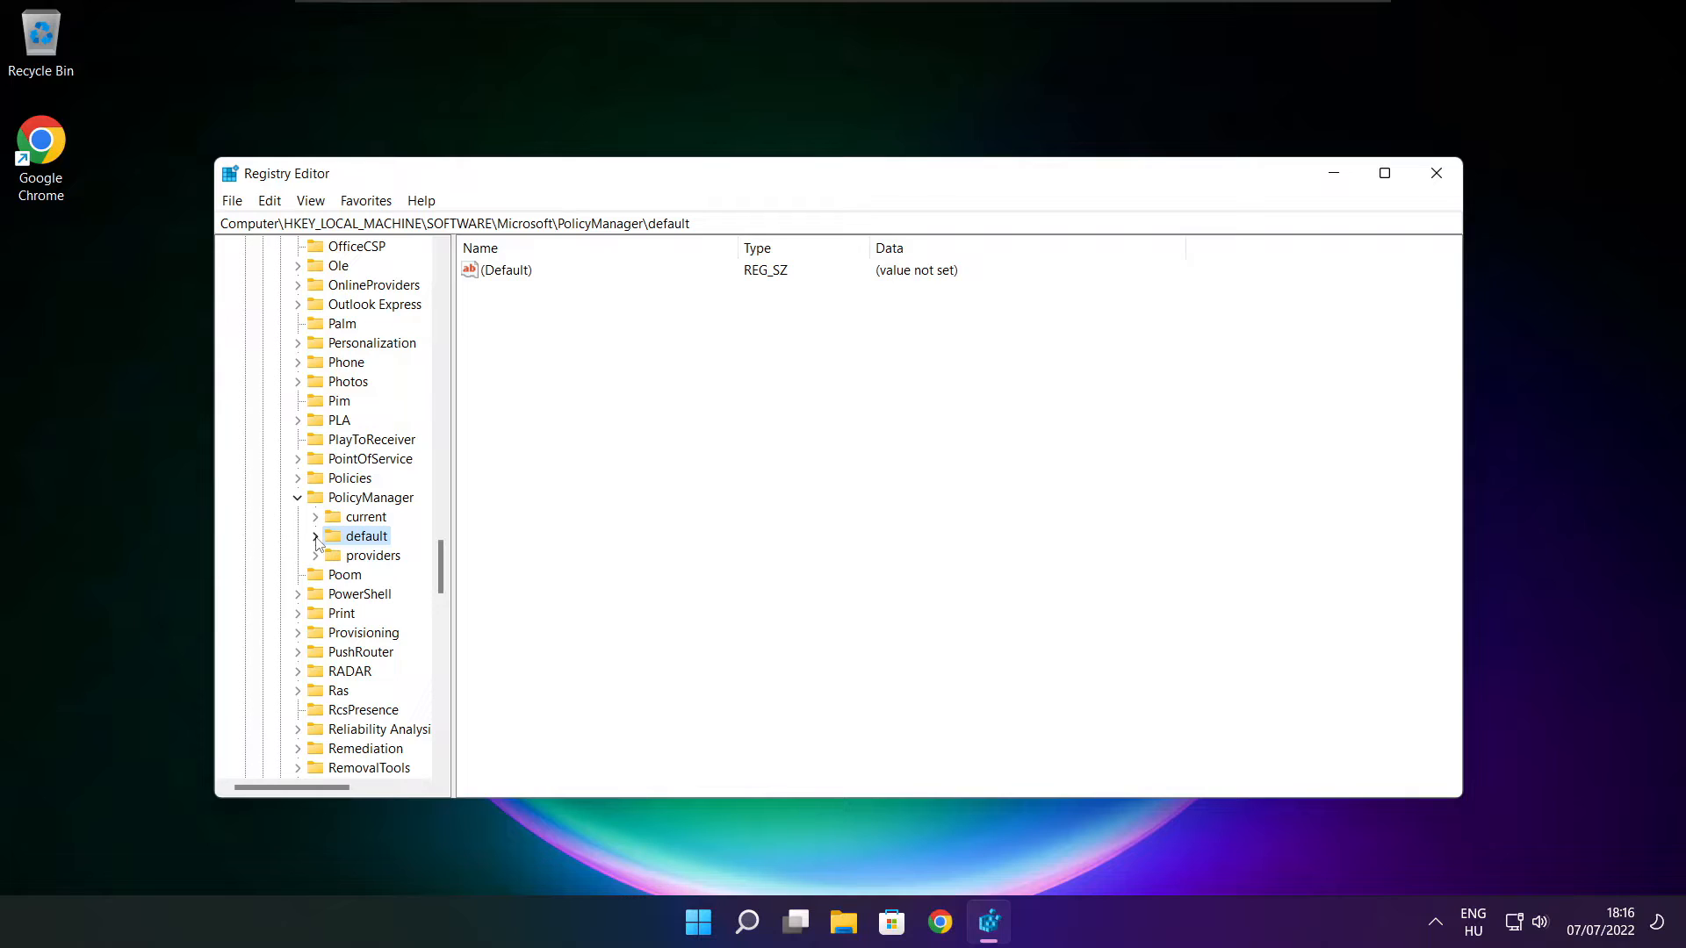
left_click(316, 537)
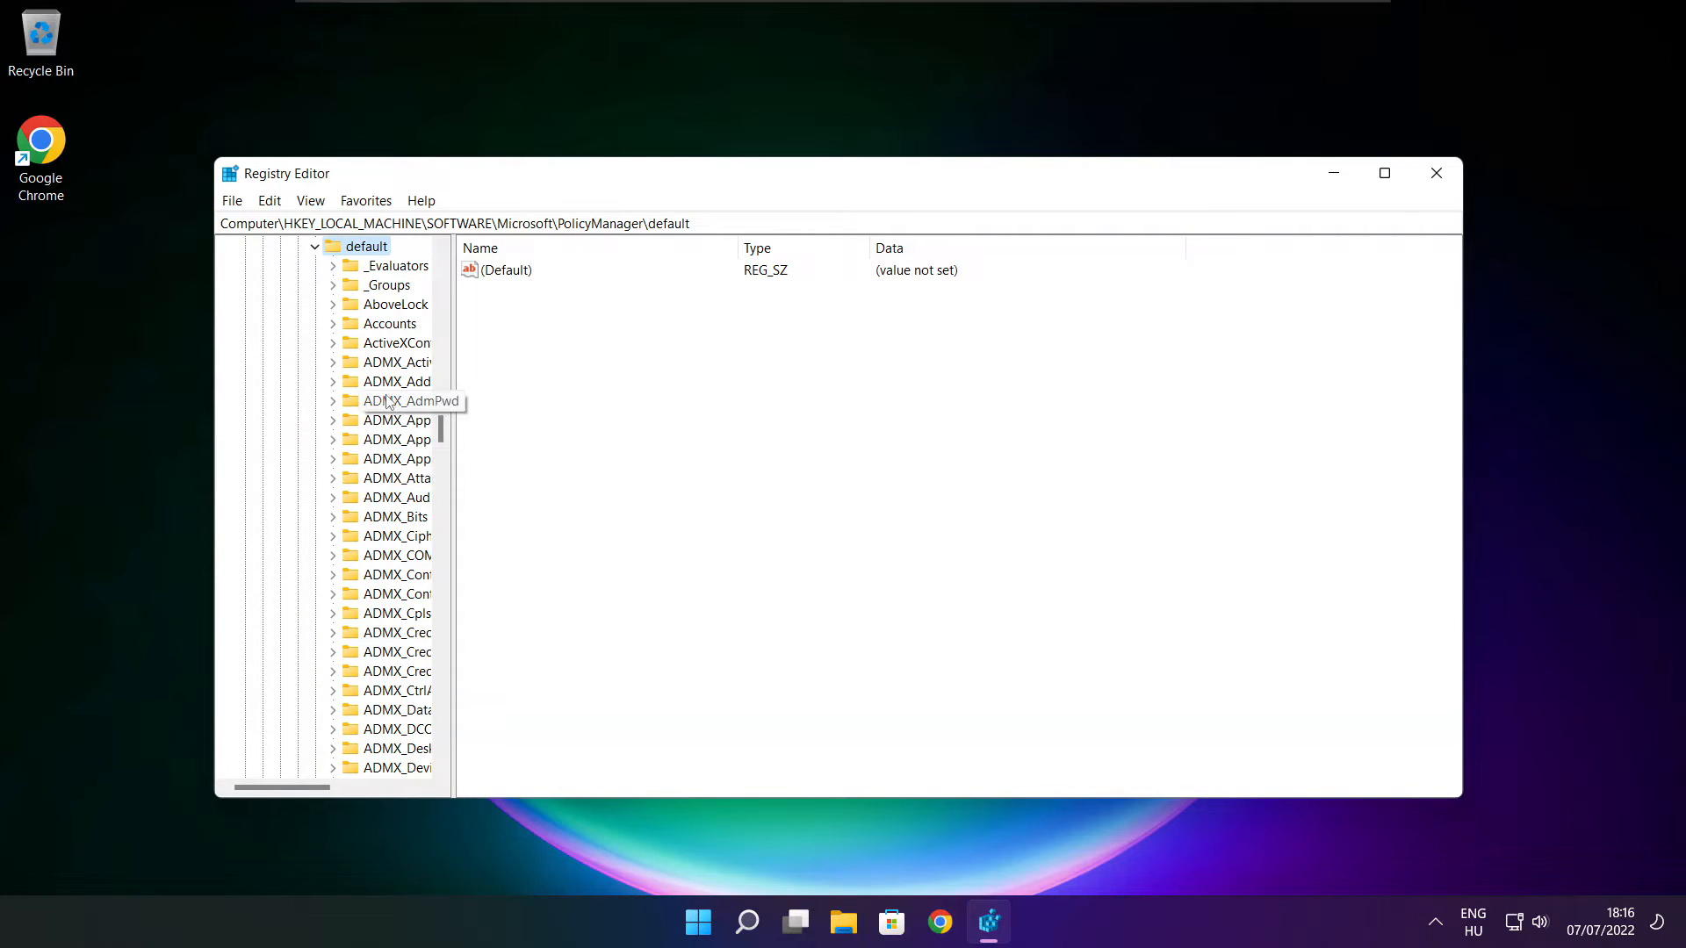
Widen the key tree and select AllowGameDVR under the ApplicationManagement key of PolicyManager\default.
scroll(389, 401, "down", 20)
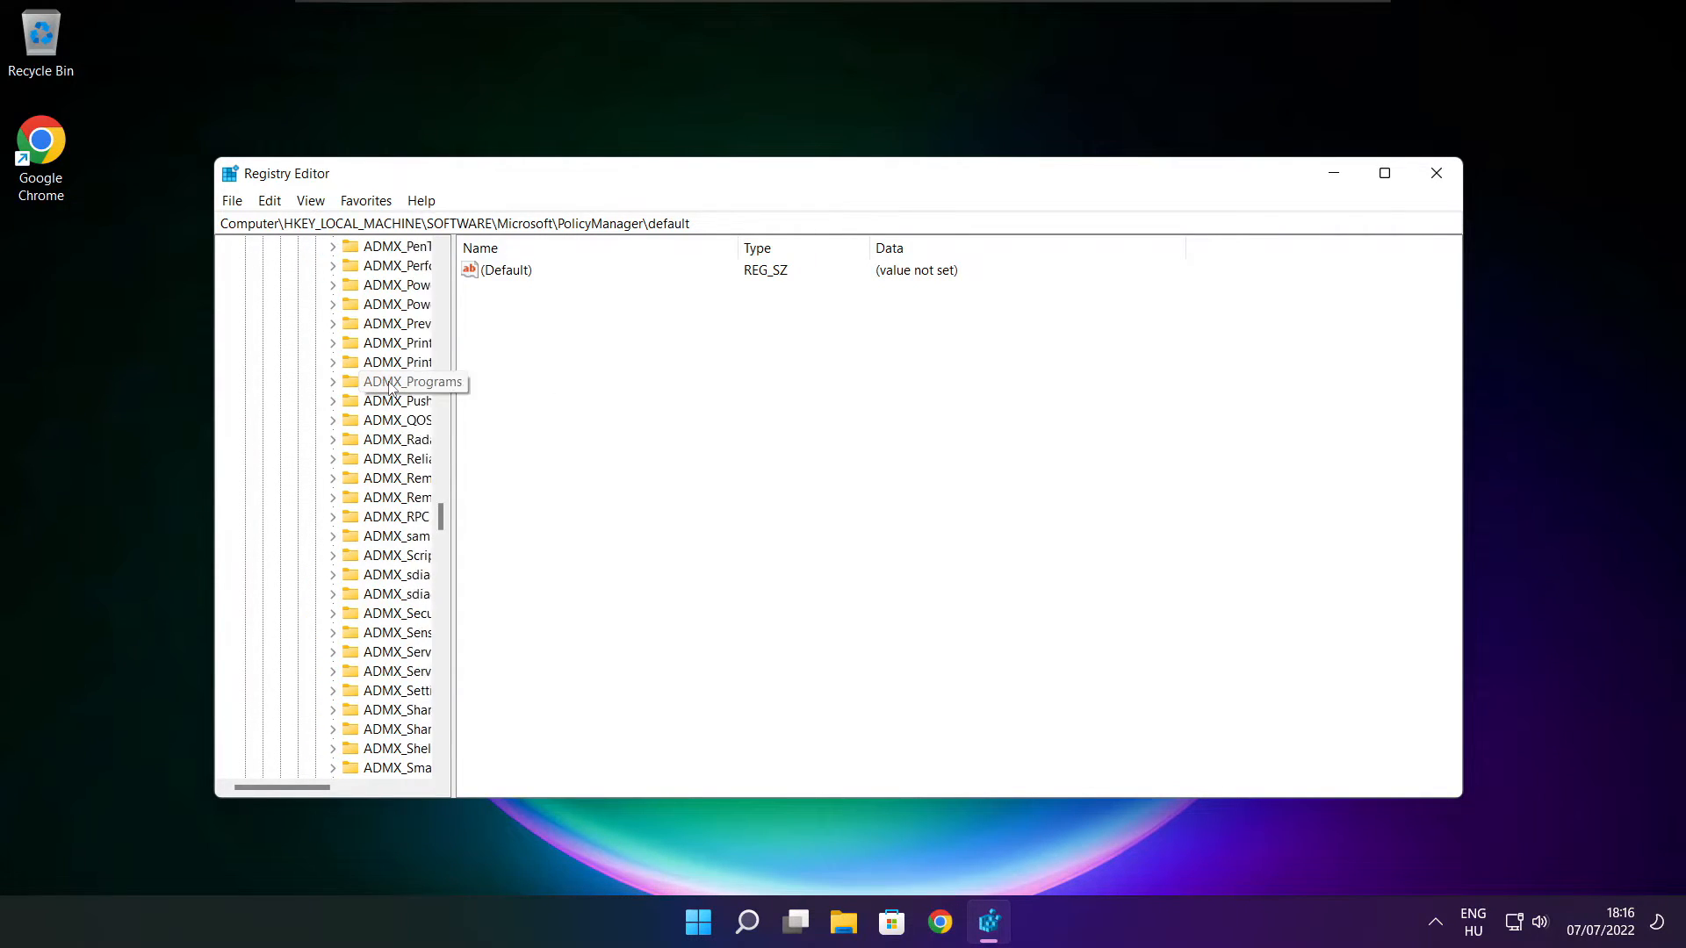
scroll(391, 387, "down", 18)
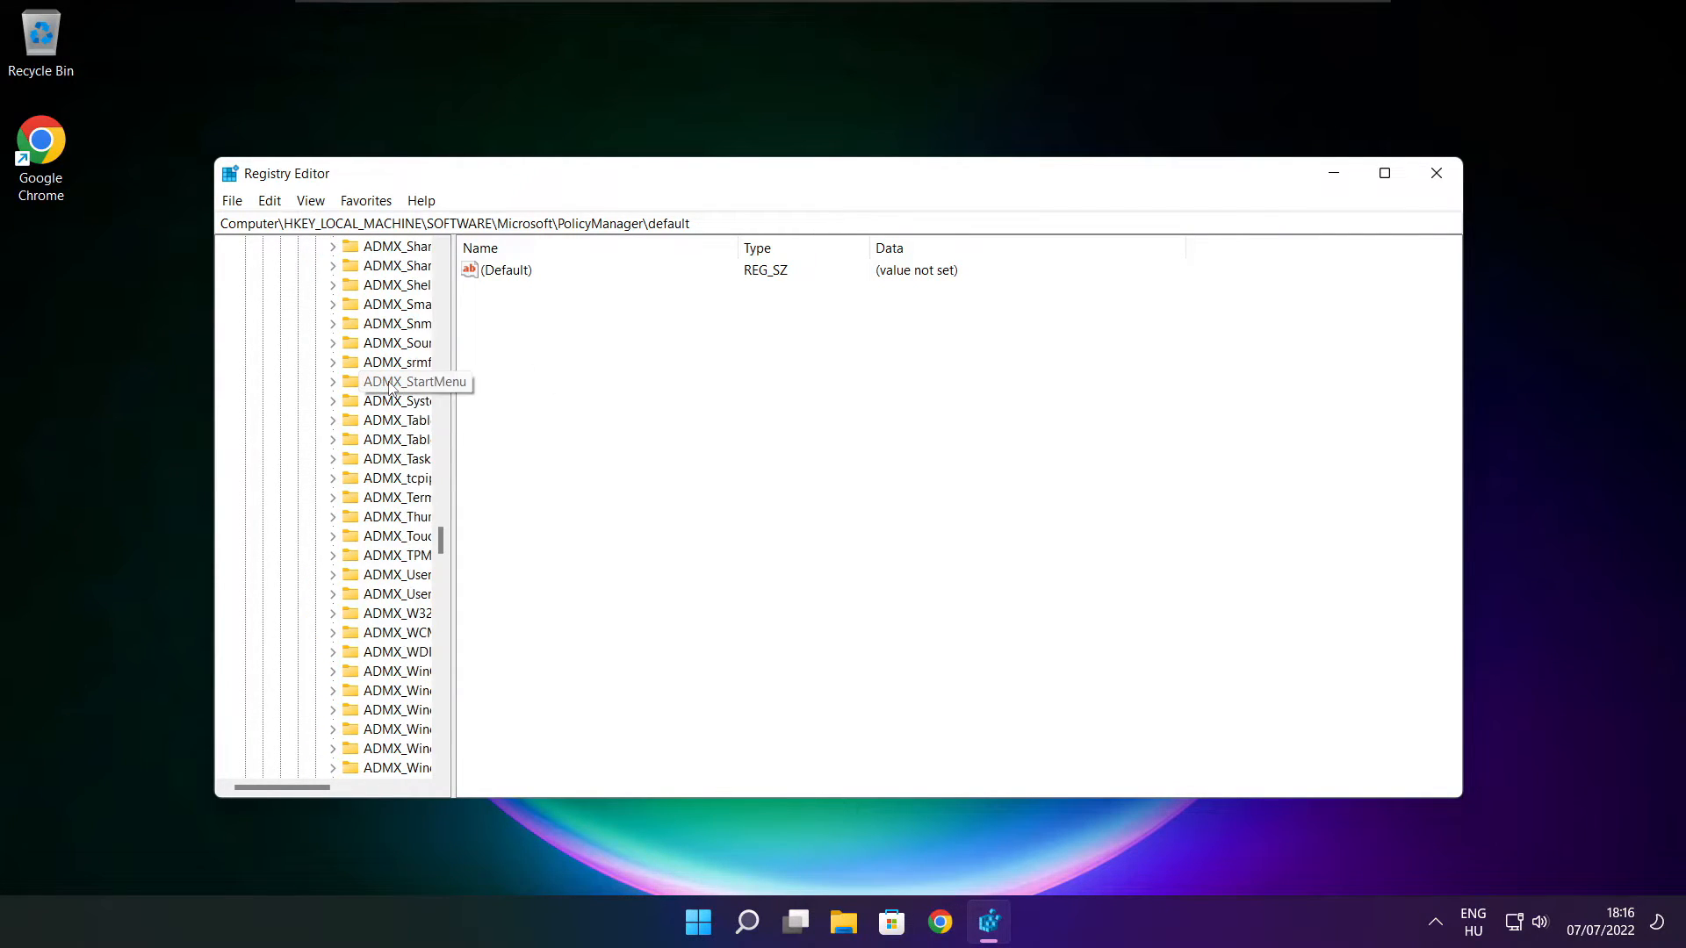
left_click_drag(461, 381, 557, 381)
scroll(492, 373, "up", 1)
left_click(454, 361)
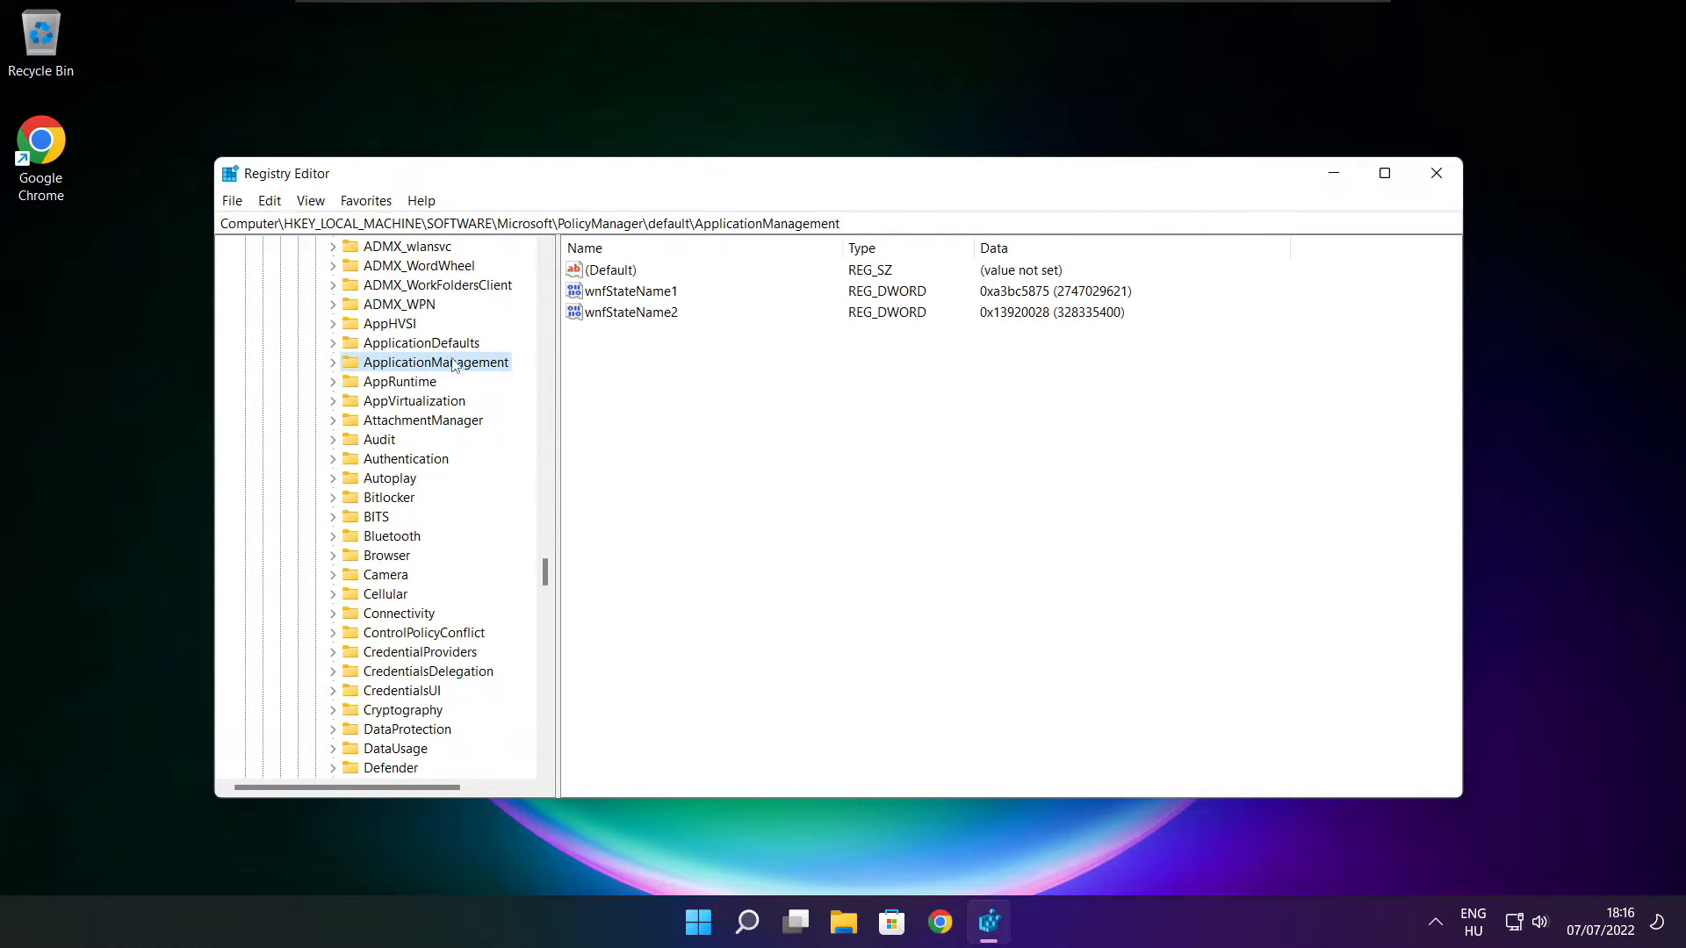
left_click(333, 362)
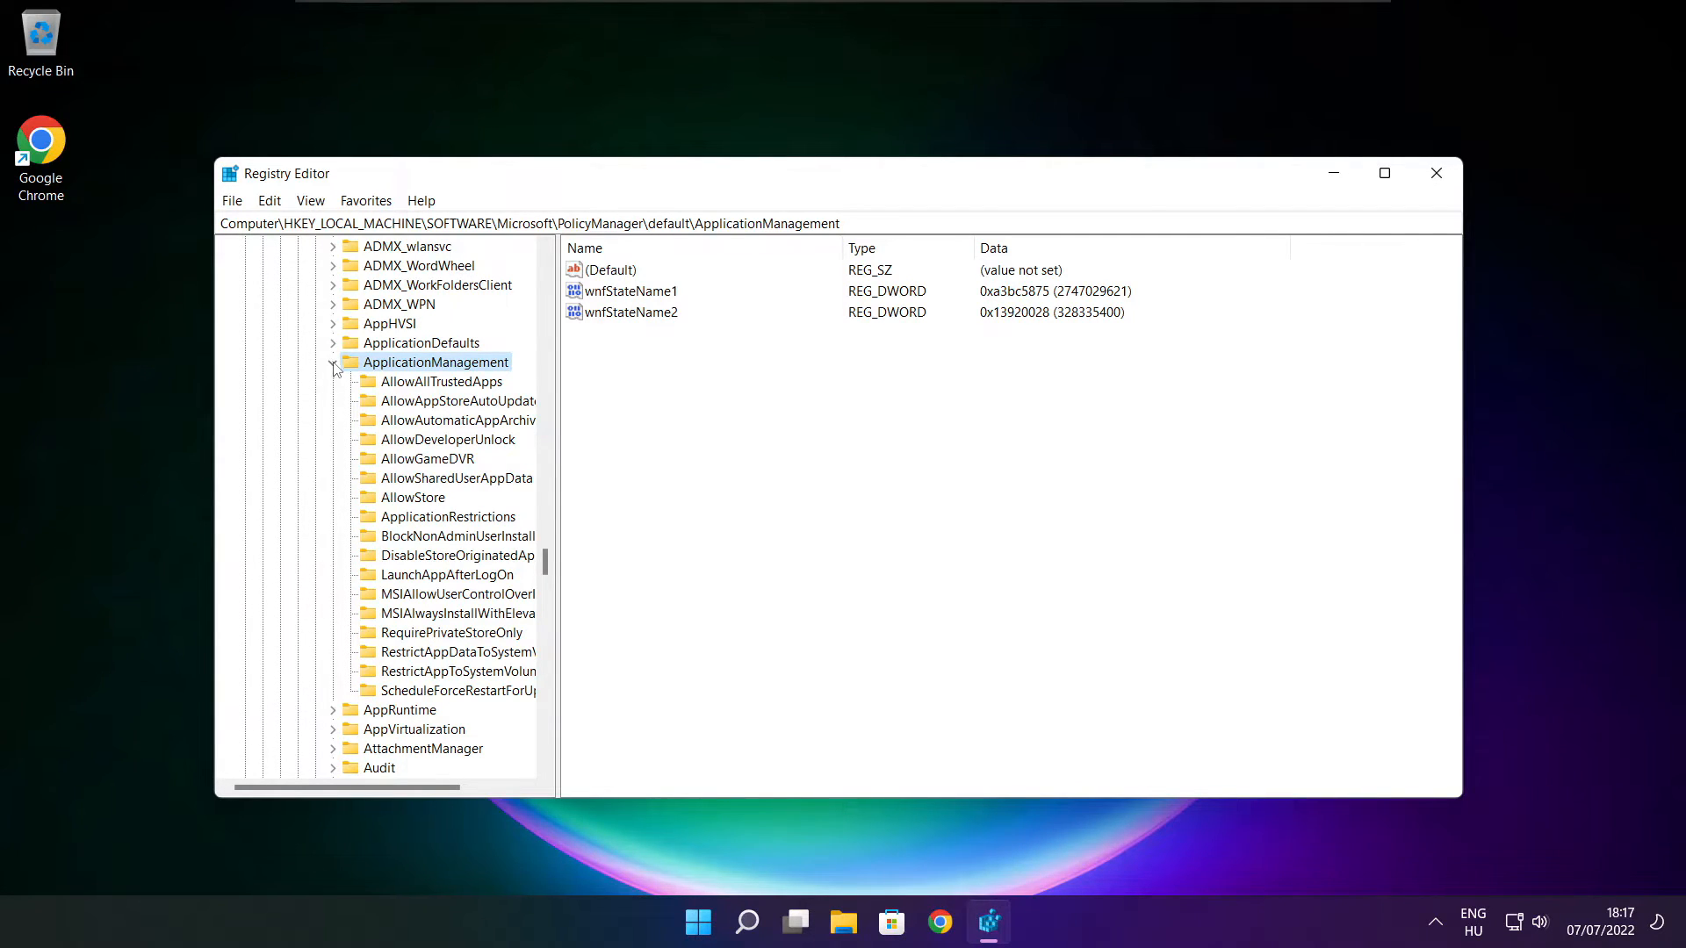
left_click_drag(559, 453, 575, 452)
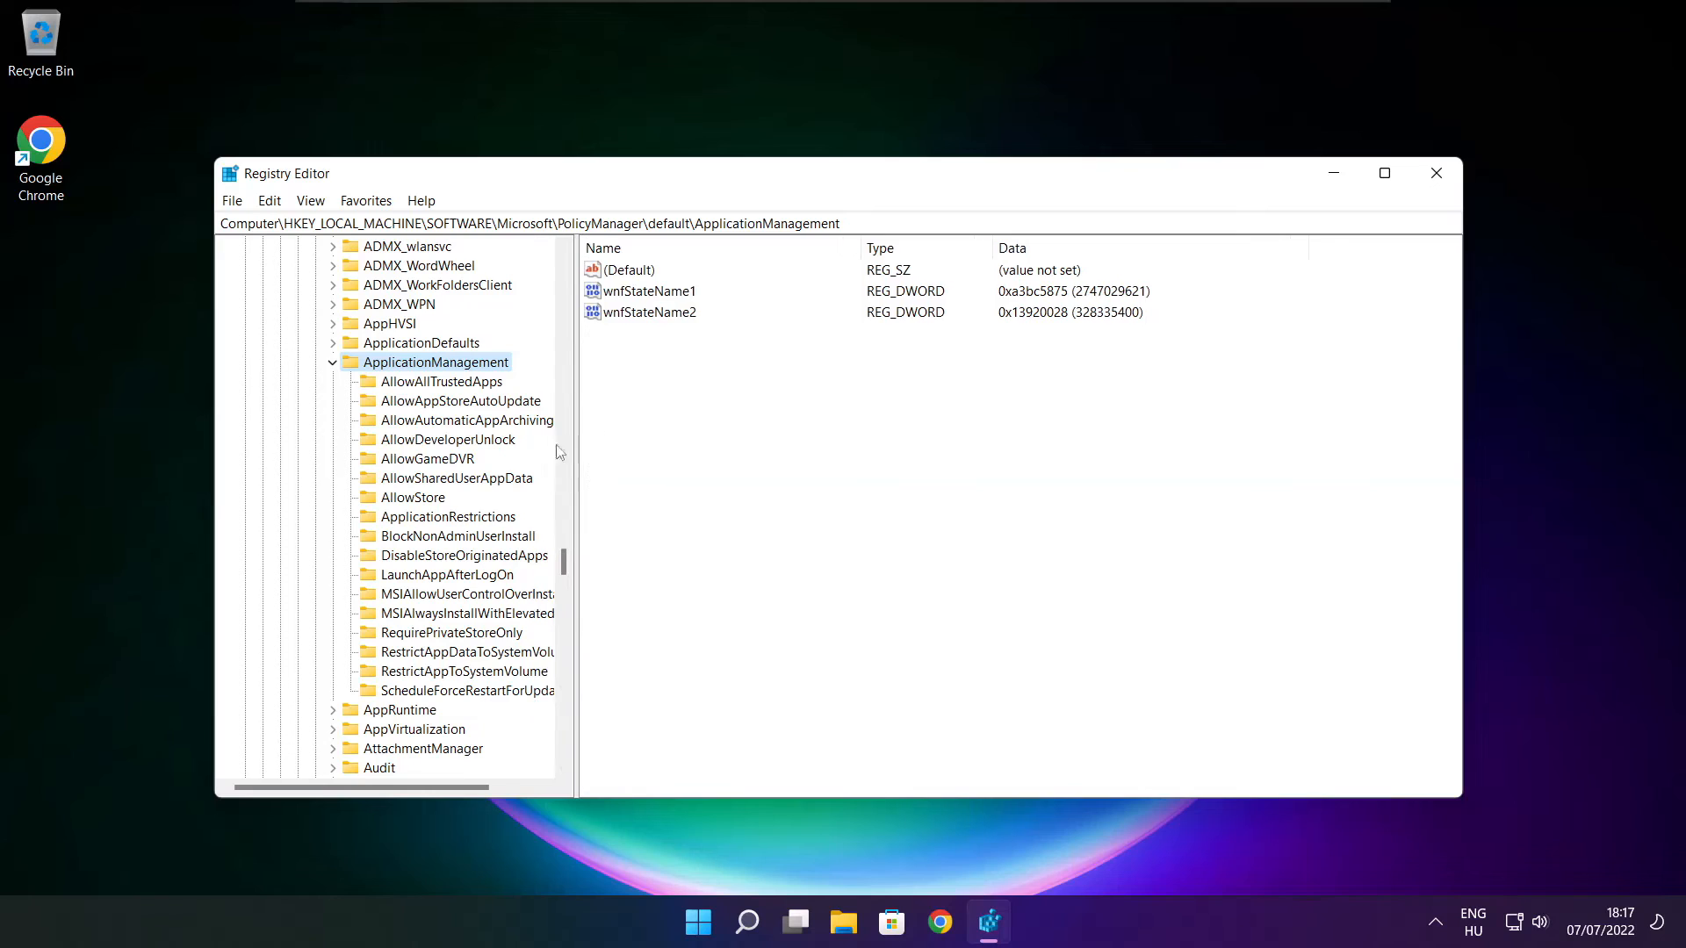
left_click(426, 462)
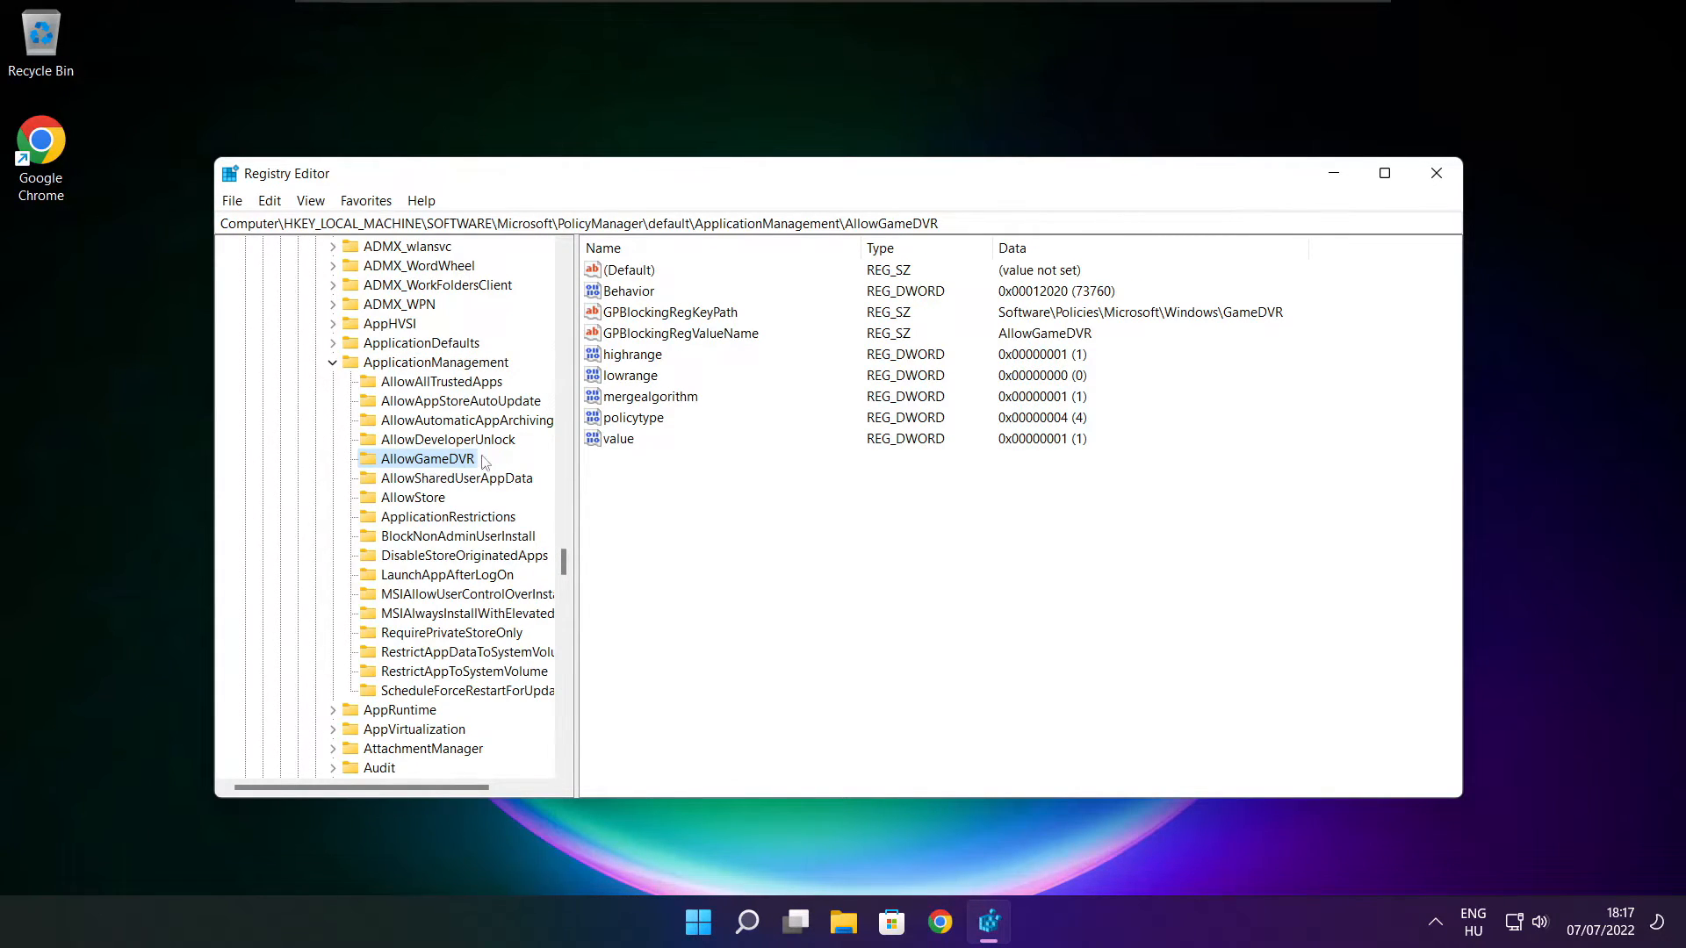
Set the AllowGameDVR key's DWORD named "value" to 0 with hexadecimal base, and close Registry Editor.
left_click(620, 440)
double_click(628, 442)
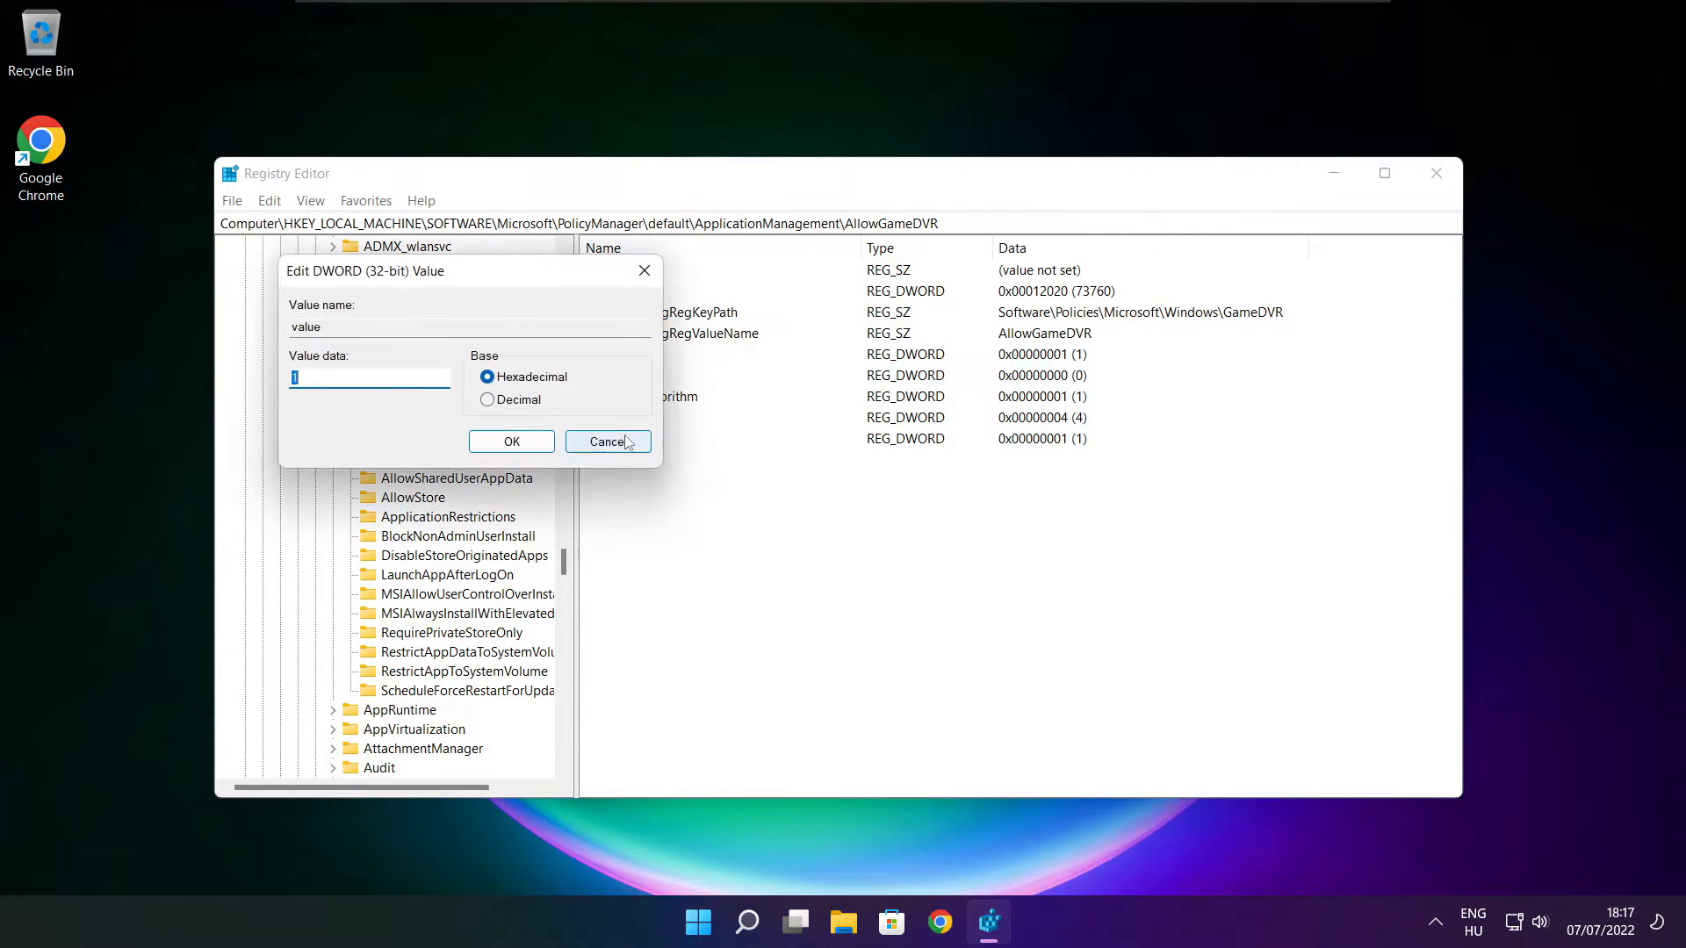
left_click_drag(473, 286, 854, 351)
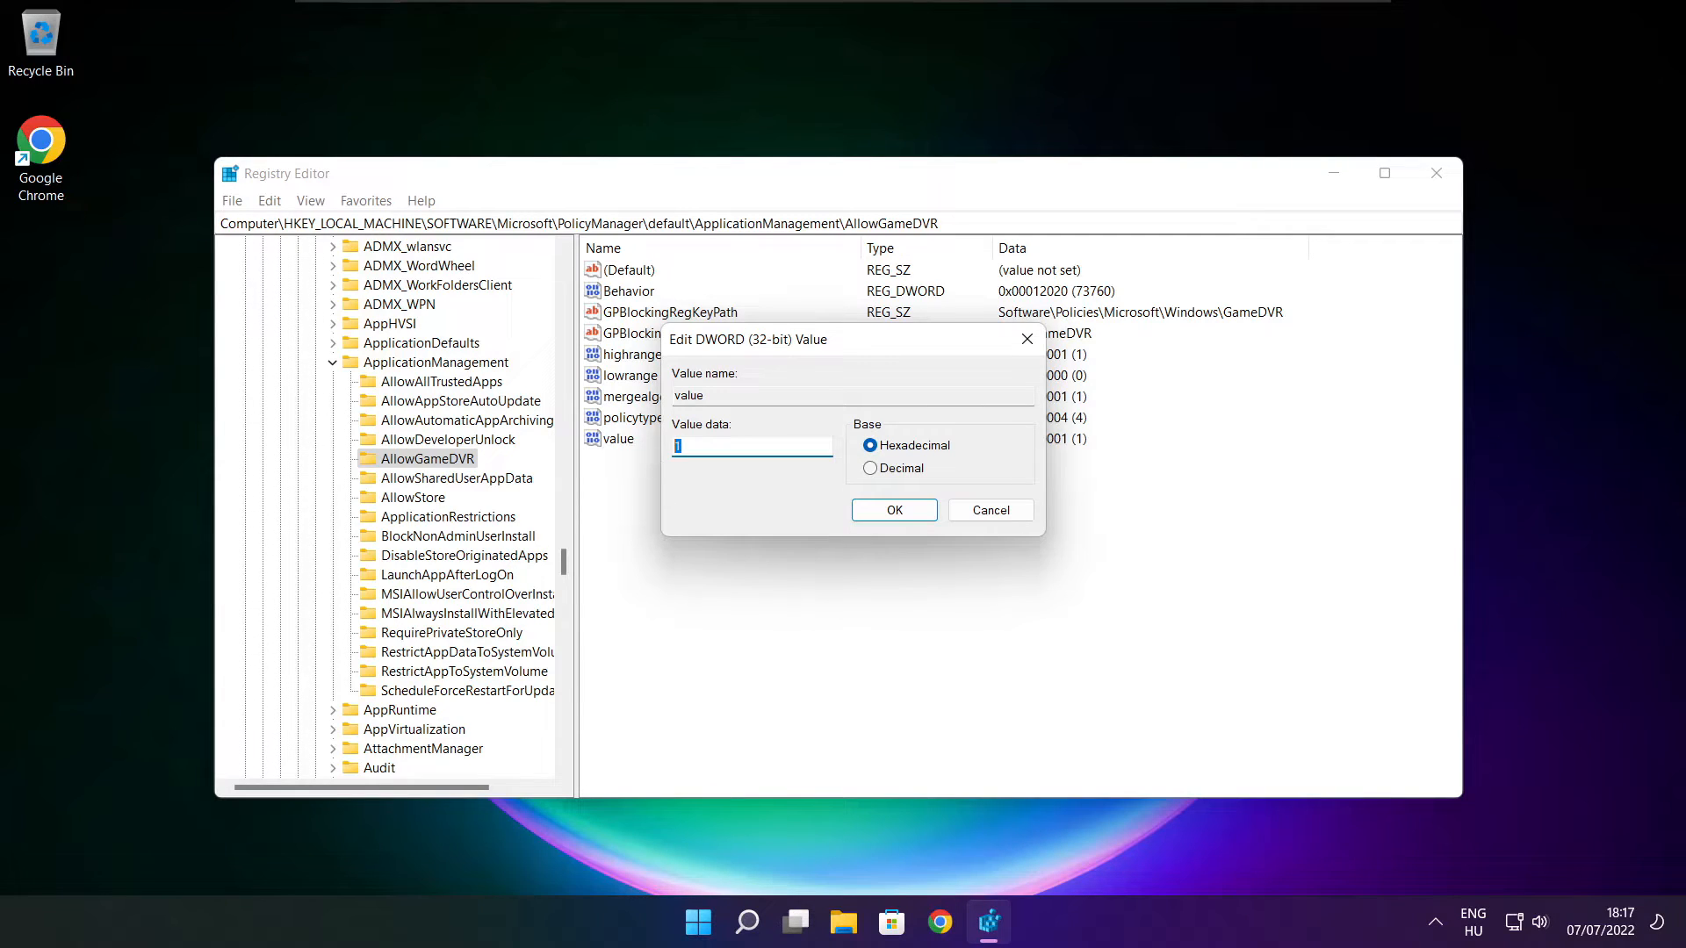
type("0")
left_click(894, 511)
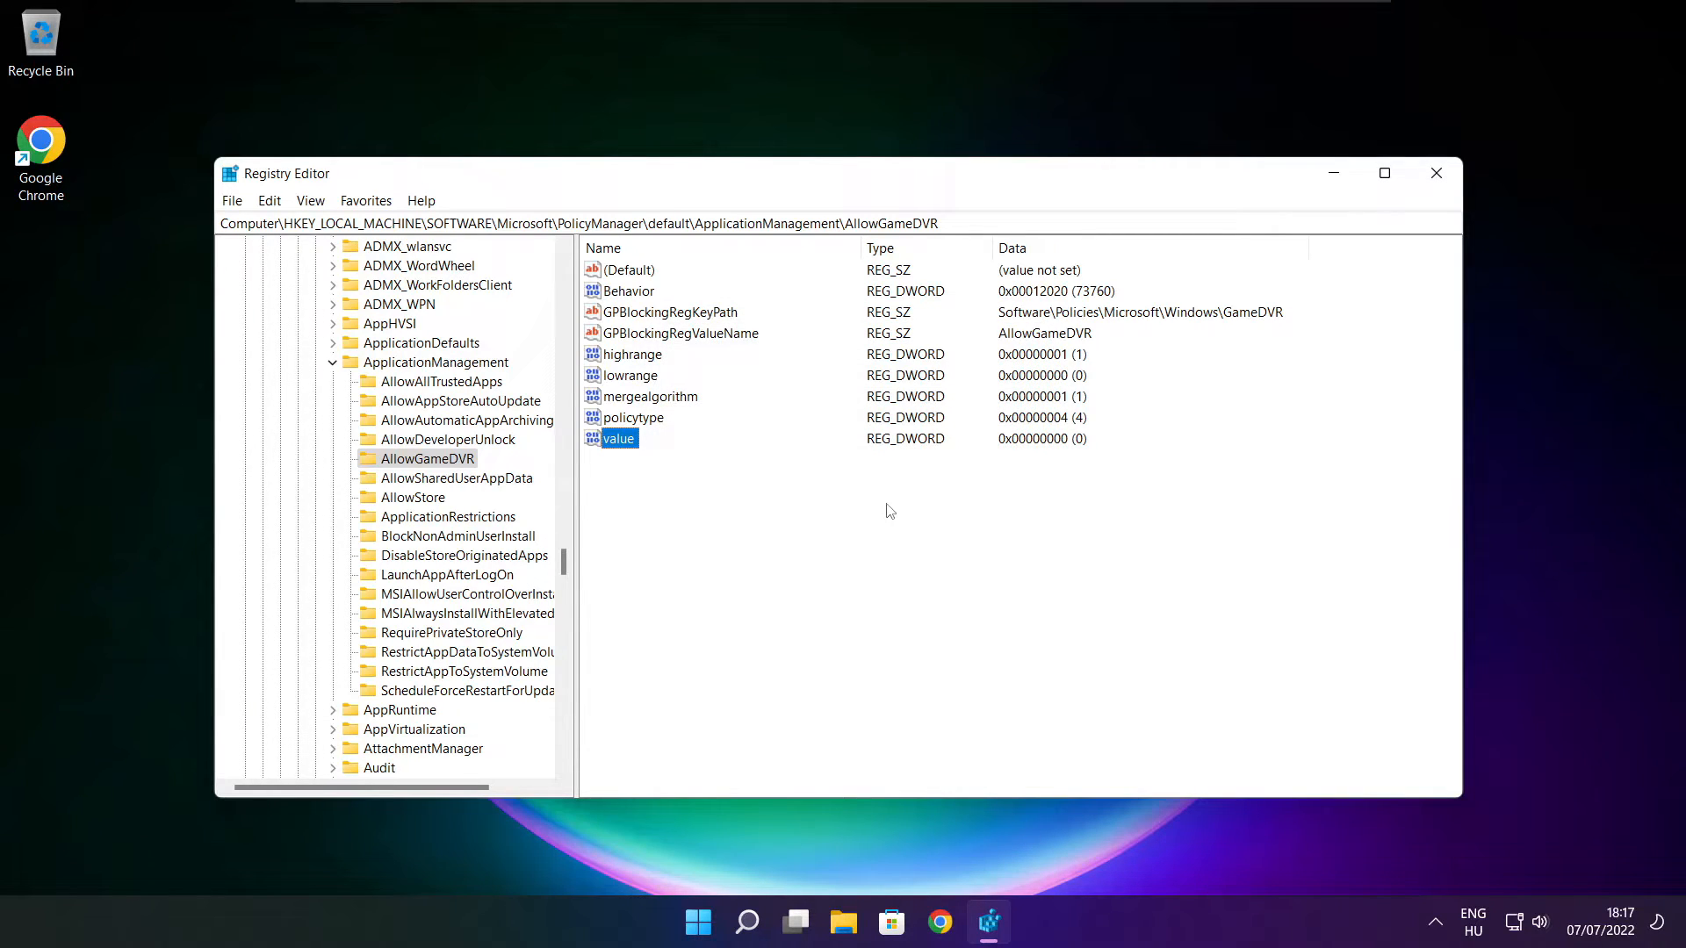
left_click(1436, 173)
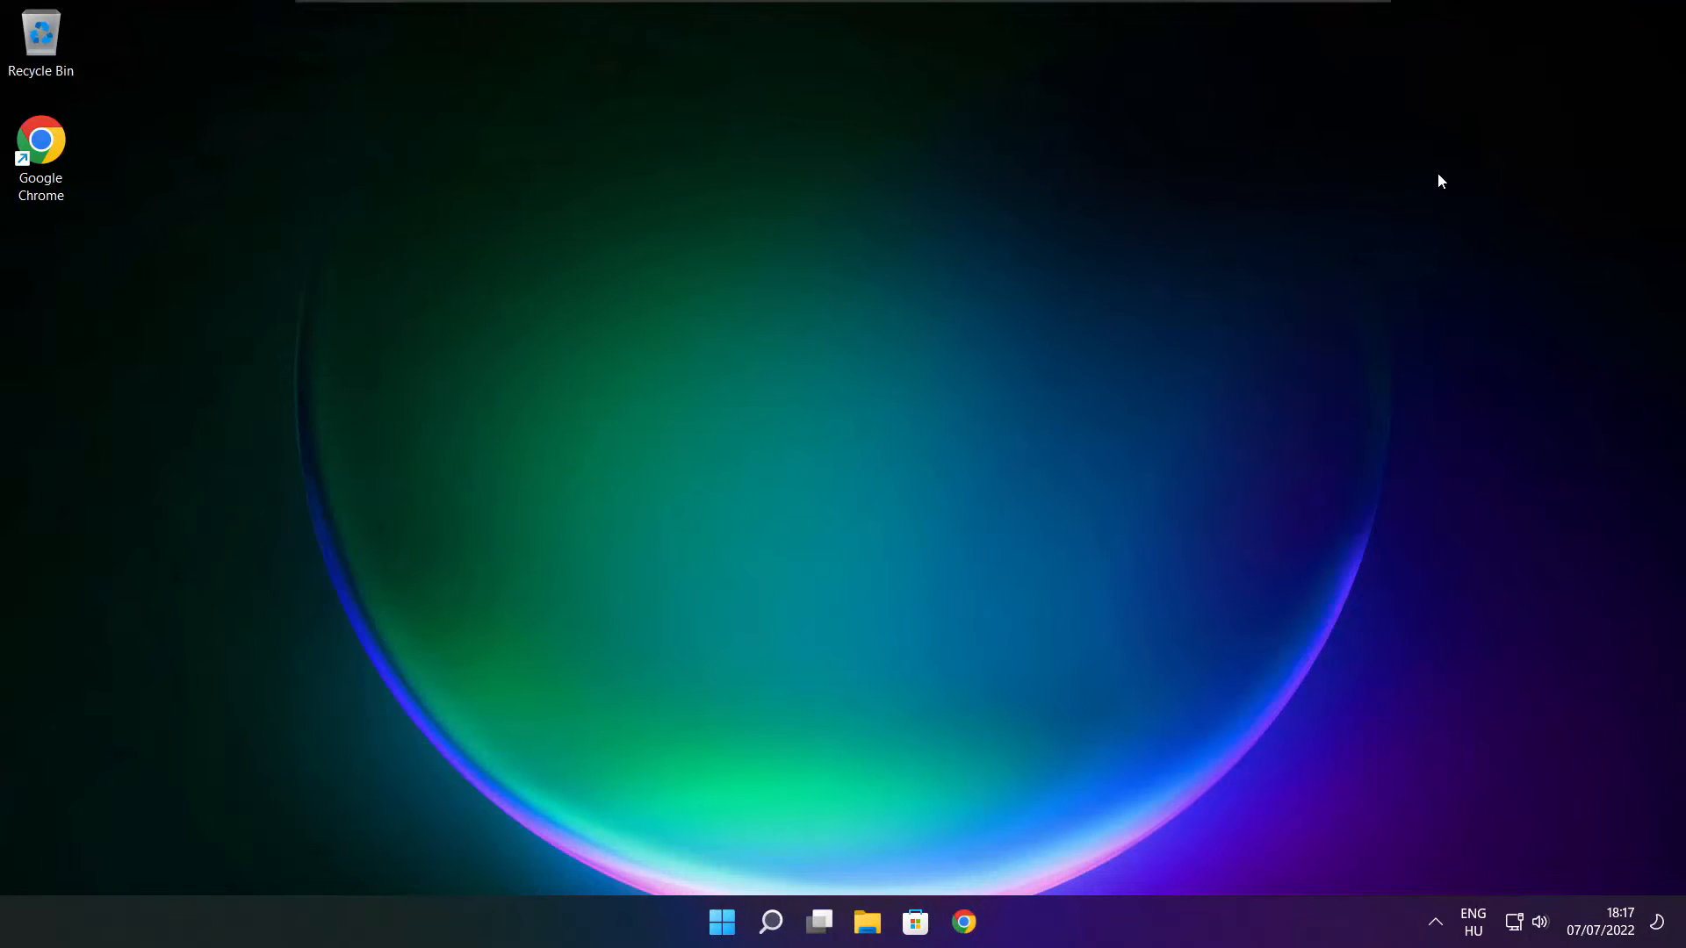
Switch to Chrome and download the English DirectX End-User Runtime Web Installer from microsoft.com/en-us/download/details.aspx?id=35.
left_click(967, 929)
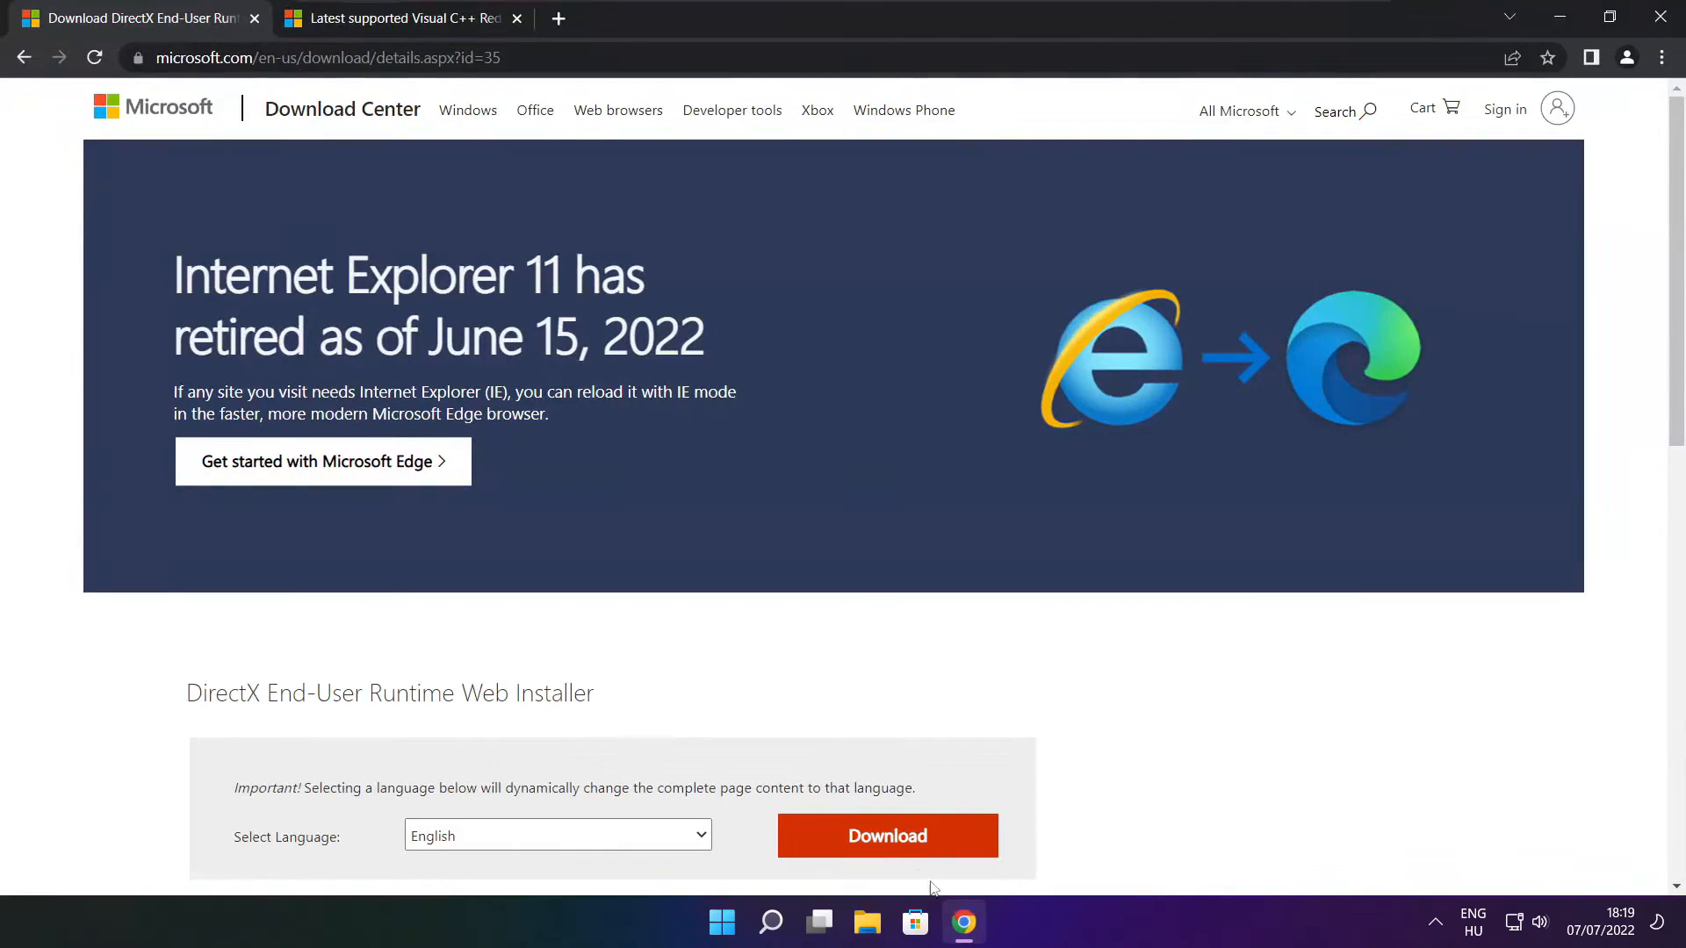
left_click(848, 58)
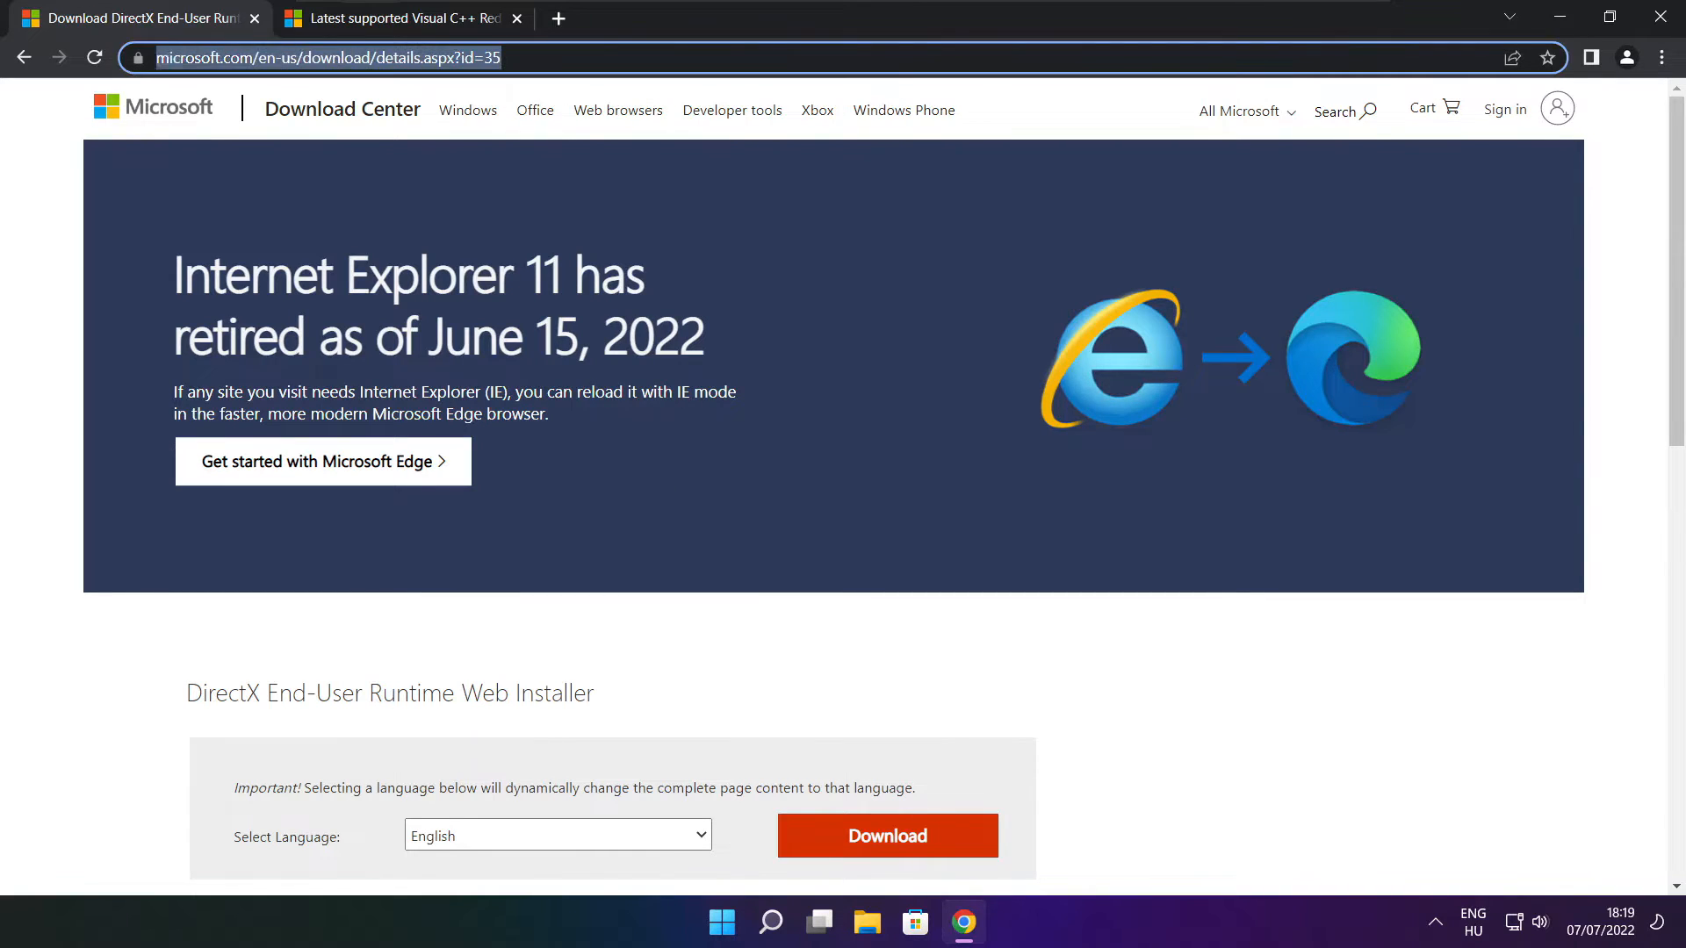
left_click_drag(156, 58, 570, 58)
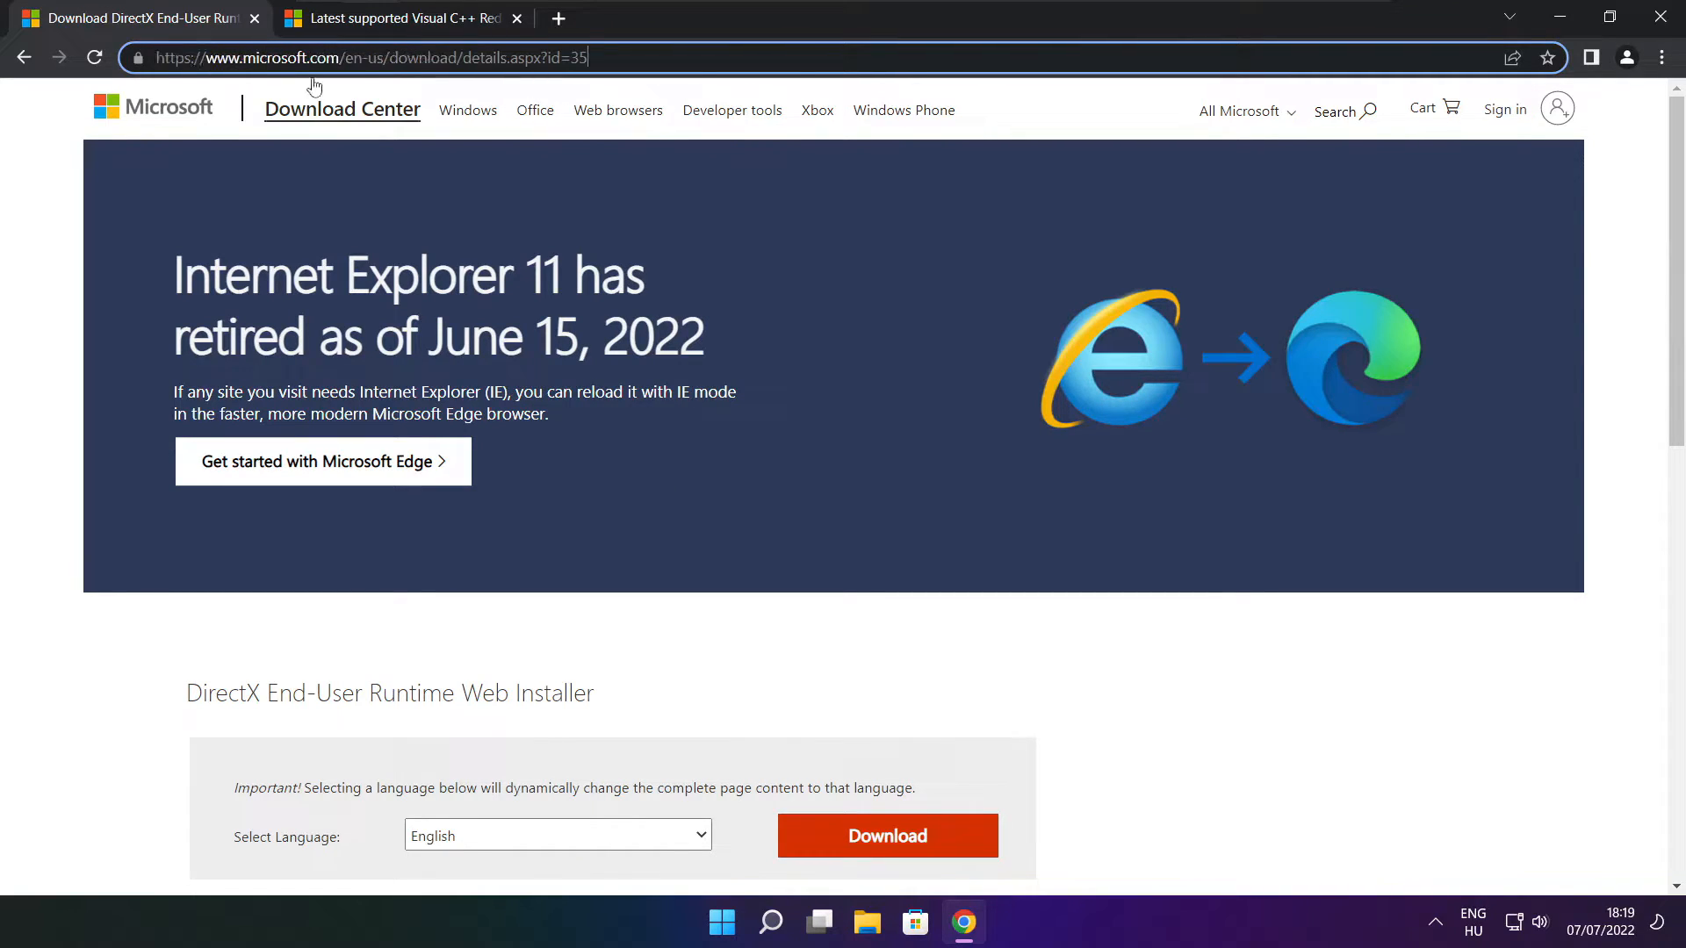
left_click(605, 636)
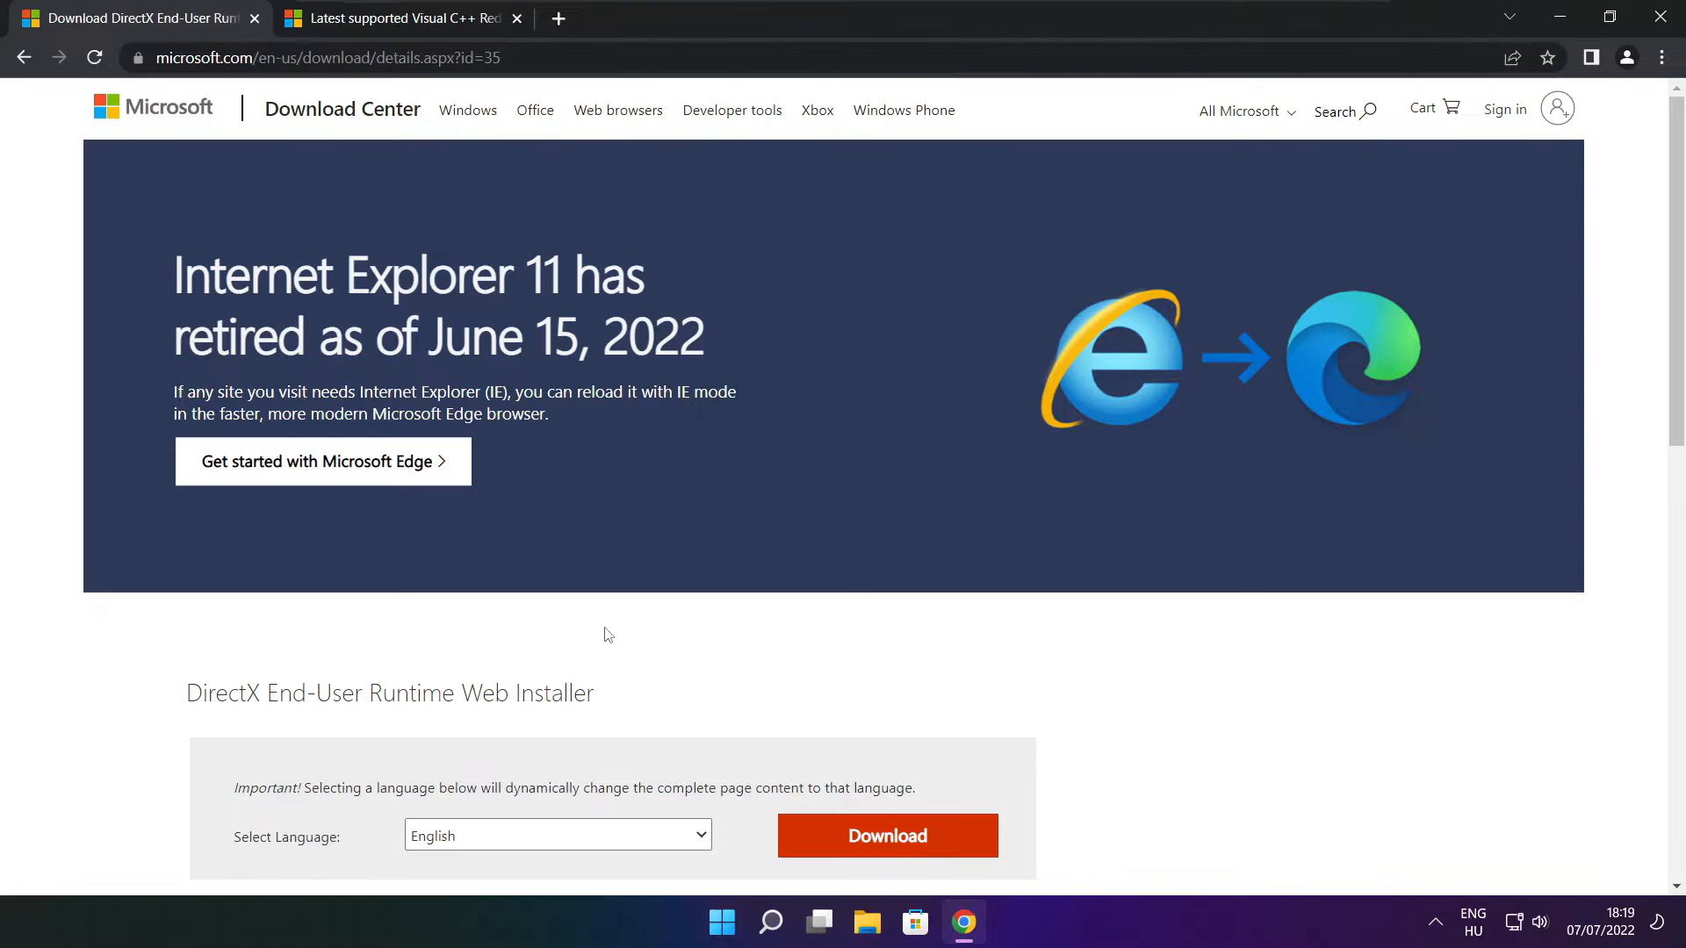
left_click_drag(1677, 244, 1675, 384)
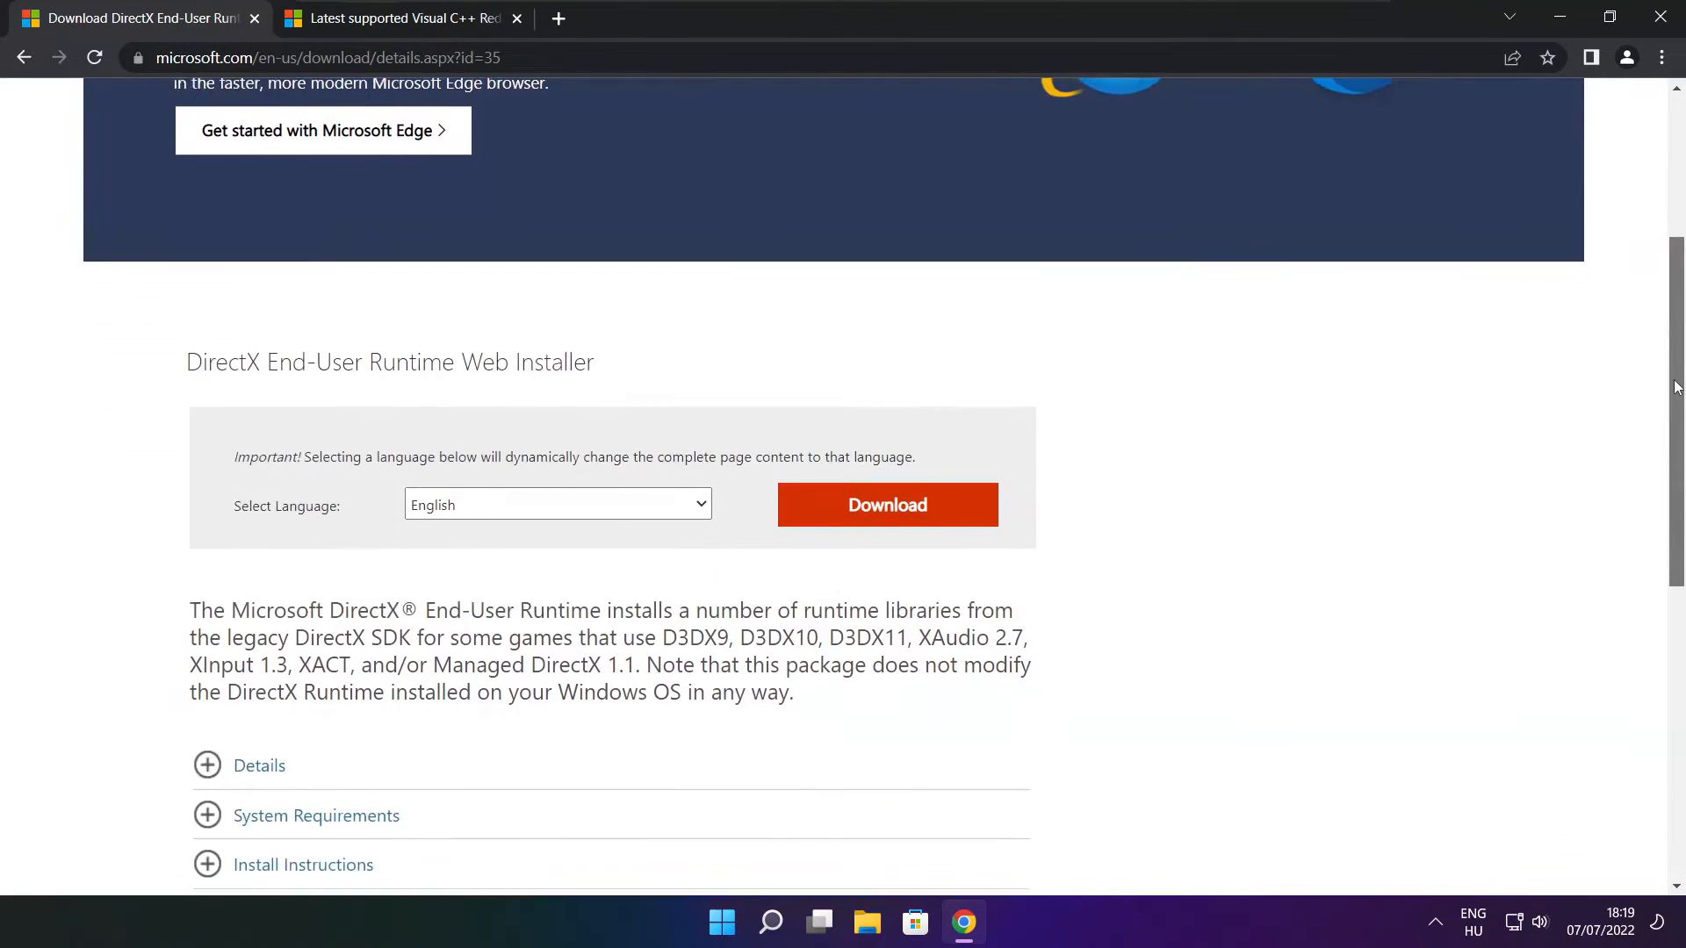
left_click_drag(626, 360, 146, 372)
left_click(639, 372)
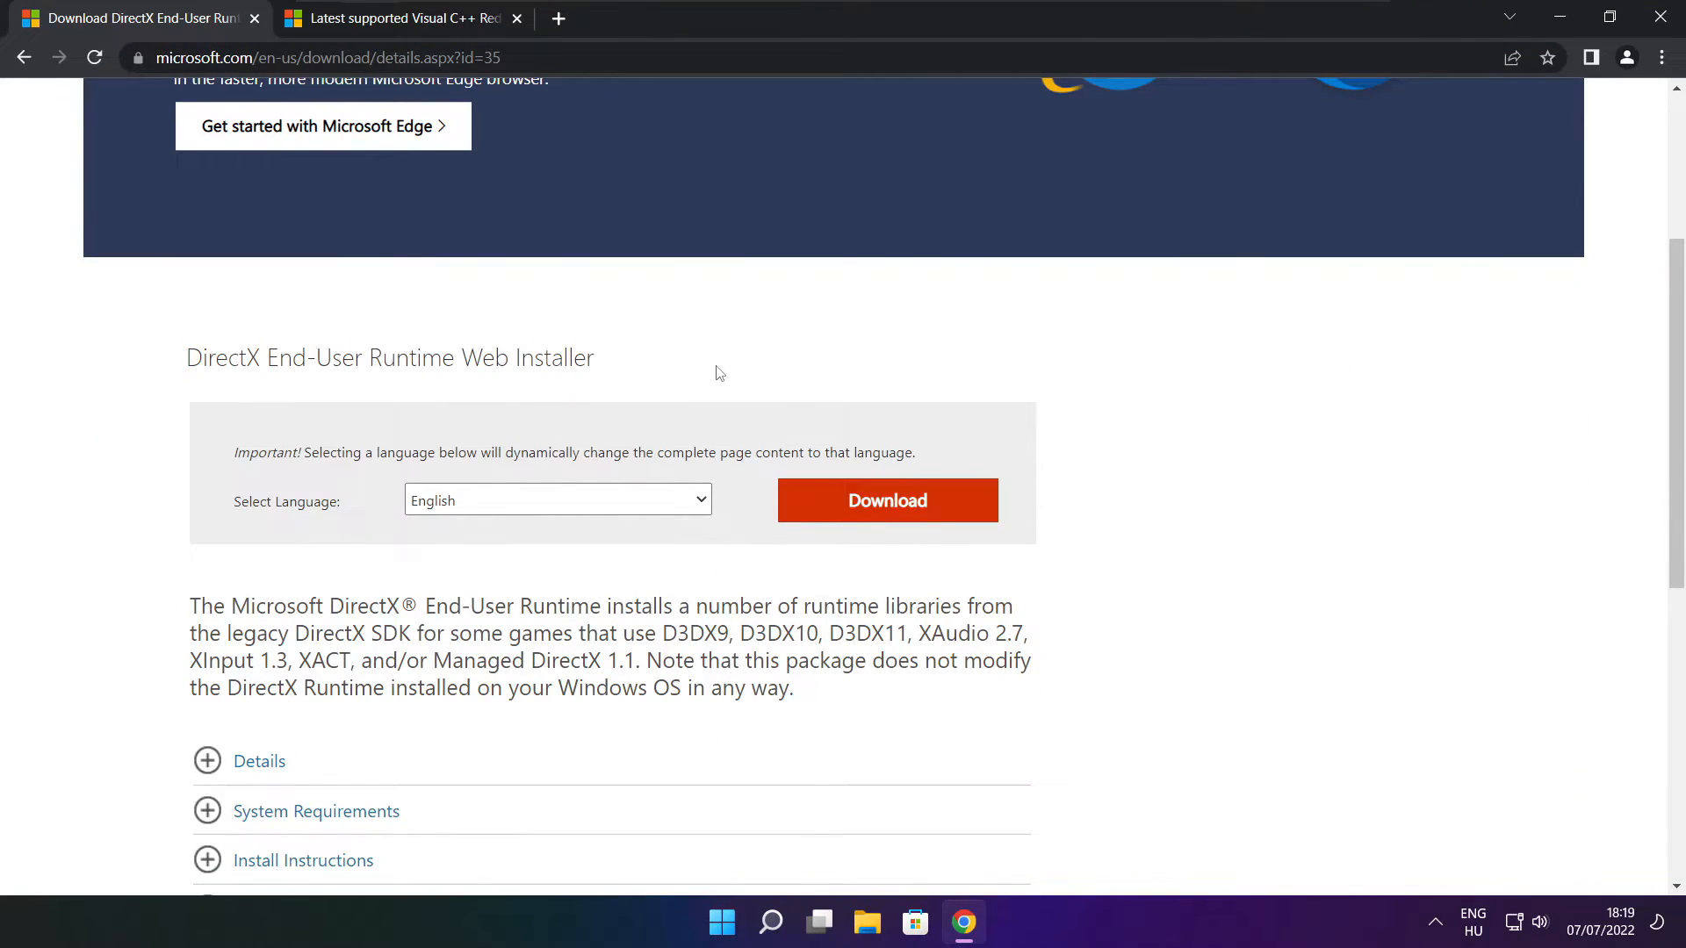
left_click(896, 507)
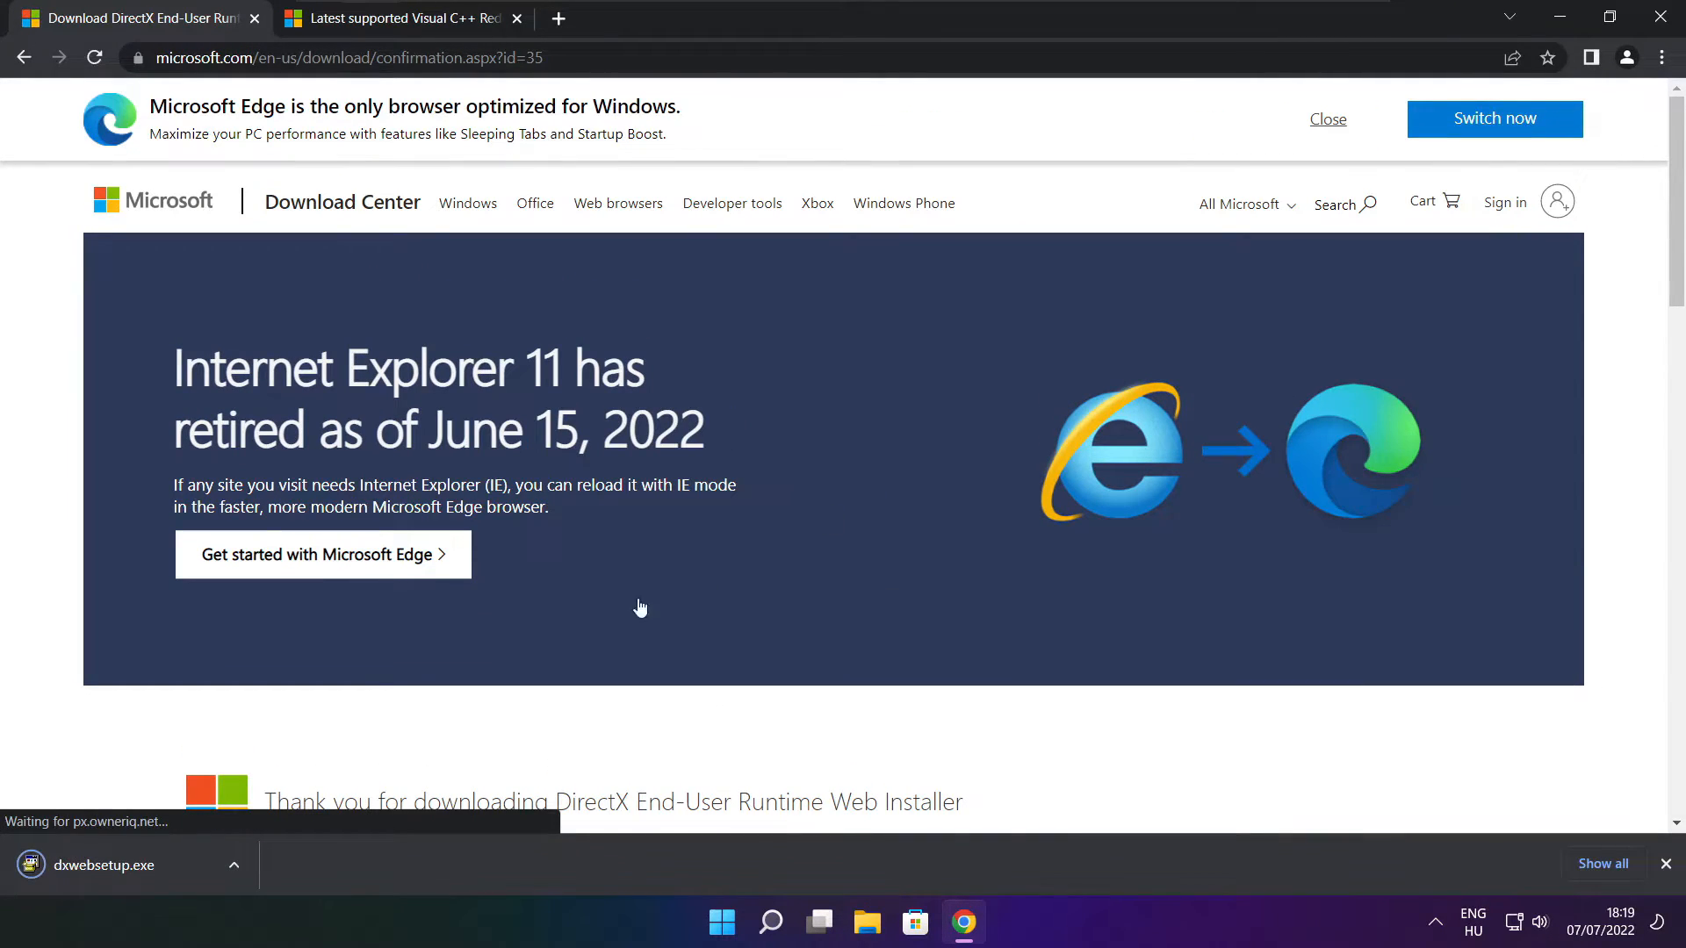
Run dxwebsetup.exe, accept the license agreement, complete the DirectX runtime installation, and close the DirectX download page.
left_click(158, 866)
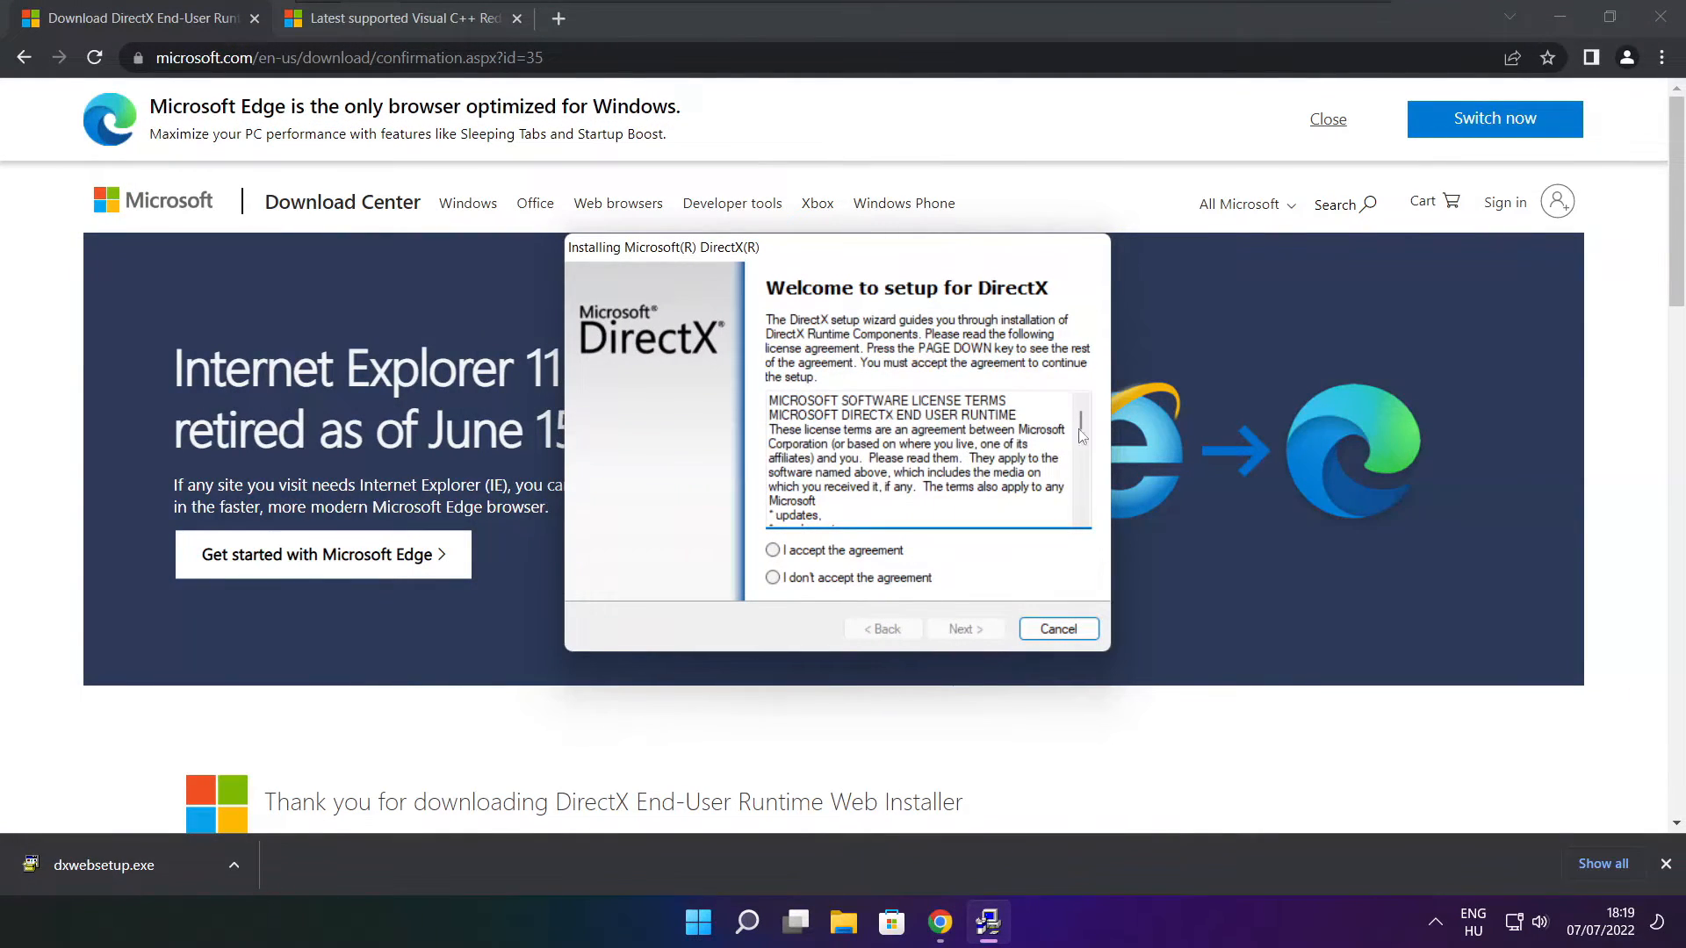
scroll(1082, 437, "down", 15)
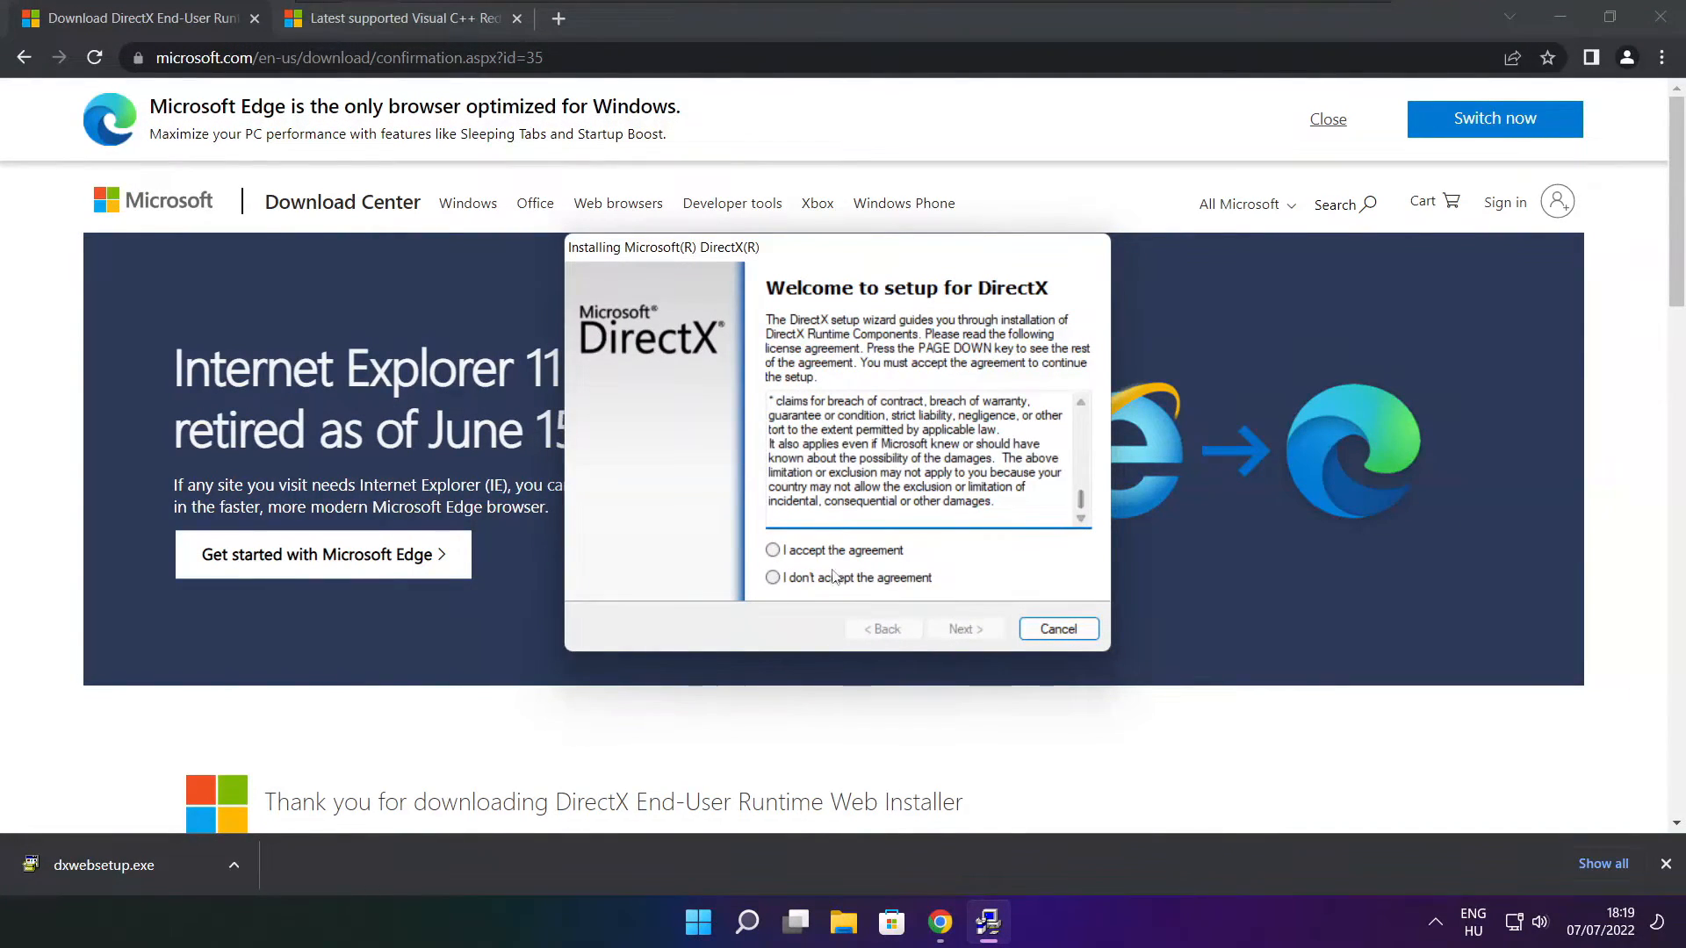
left_click(805, 555)
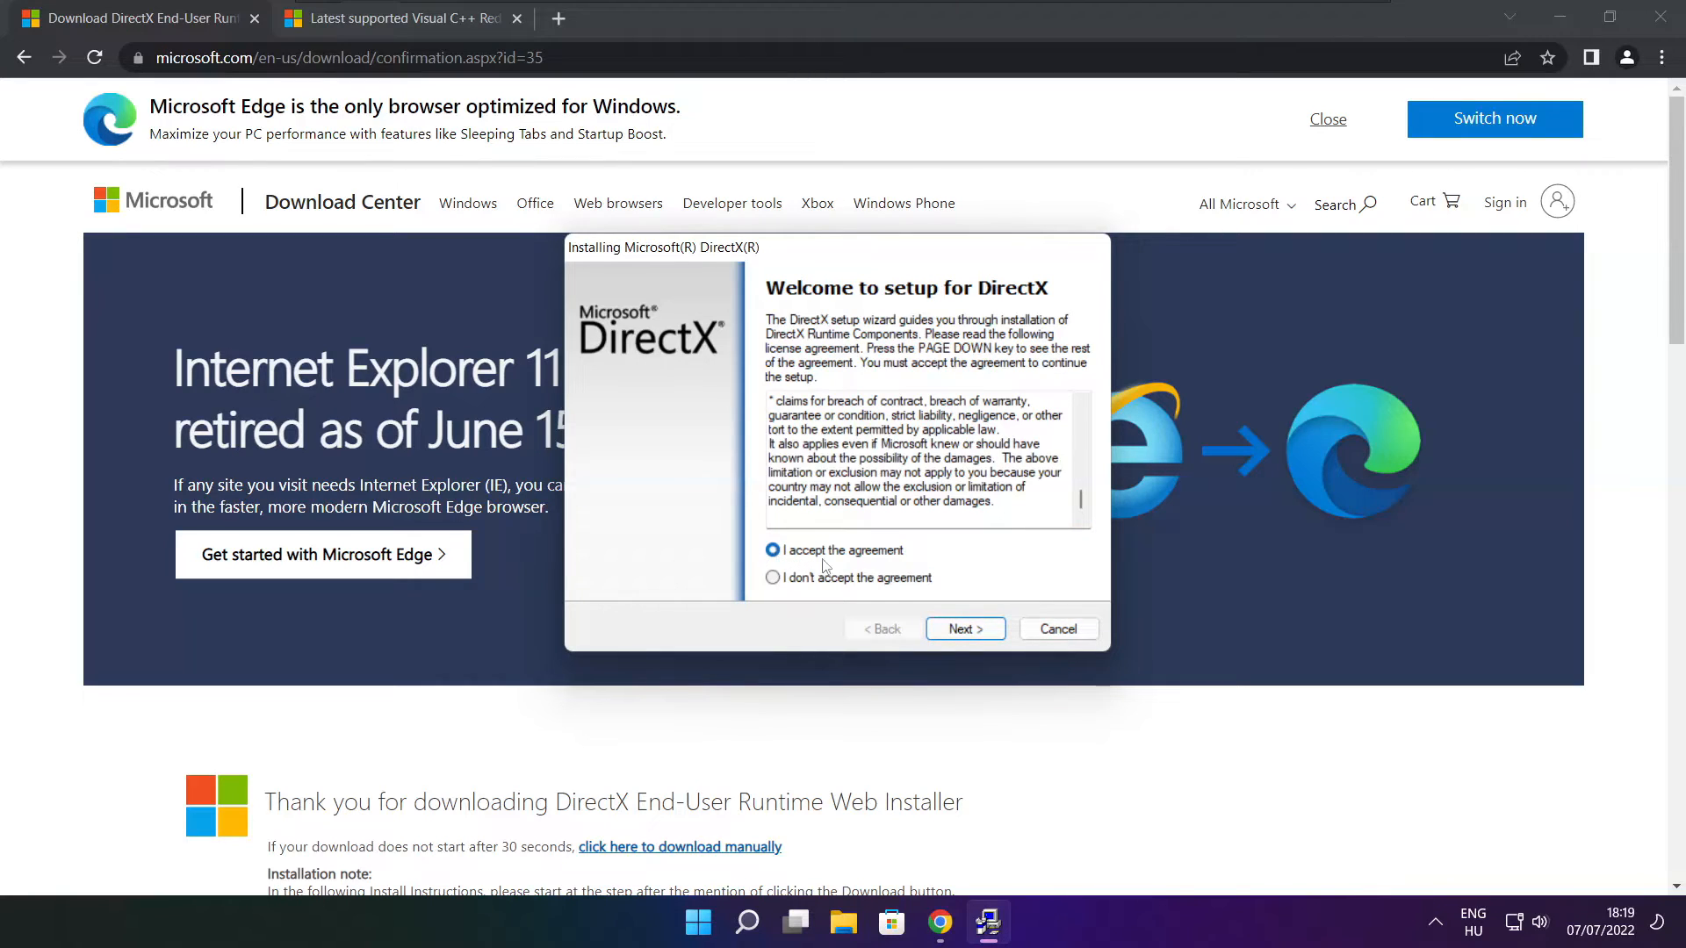
left_click(966, 628)
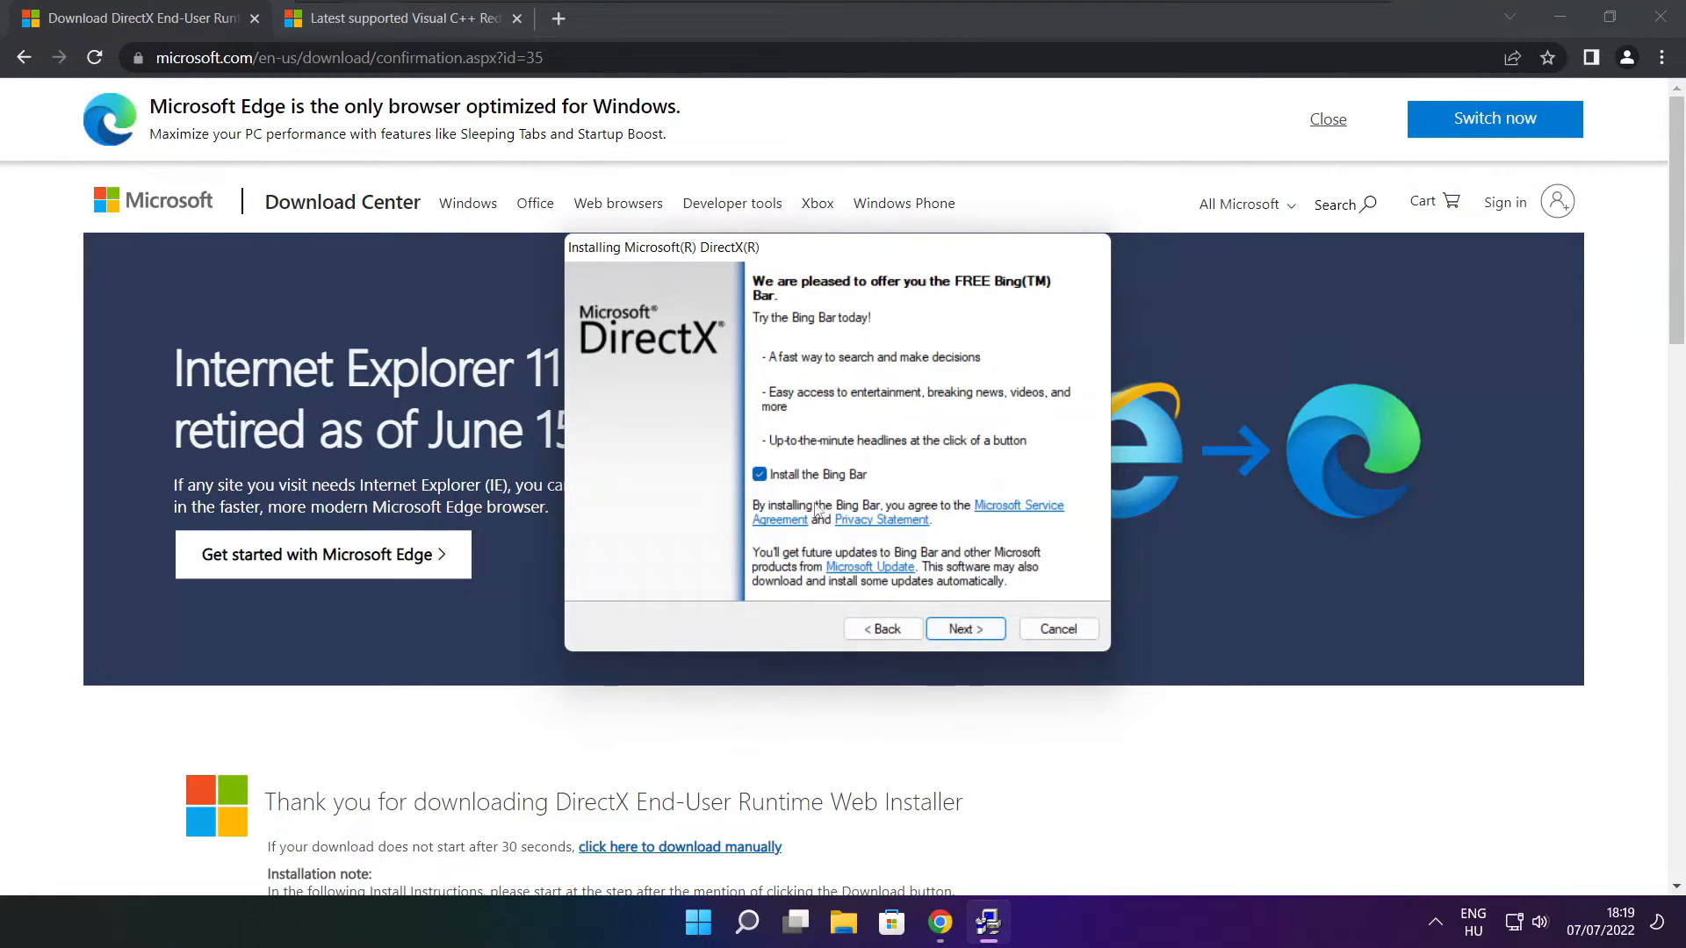
left_click(980, 632)
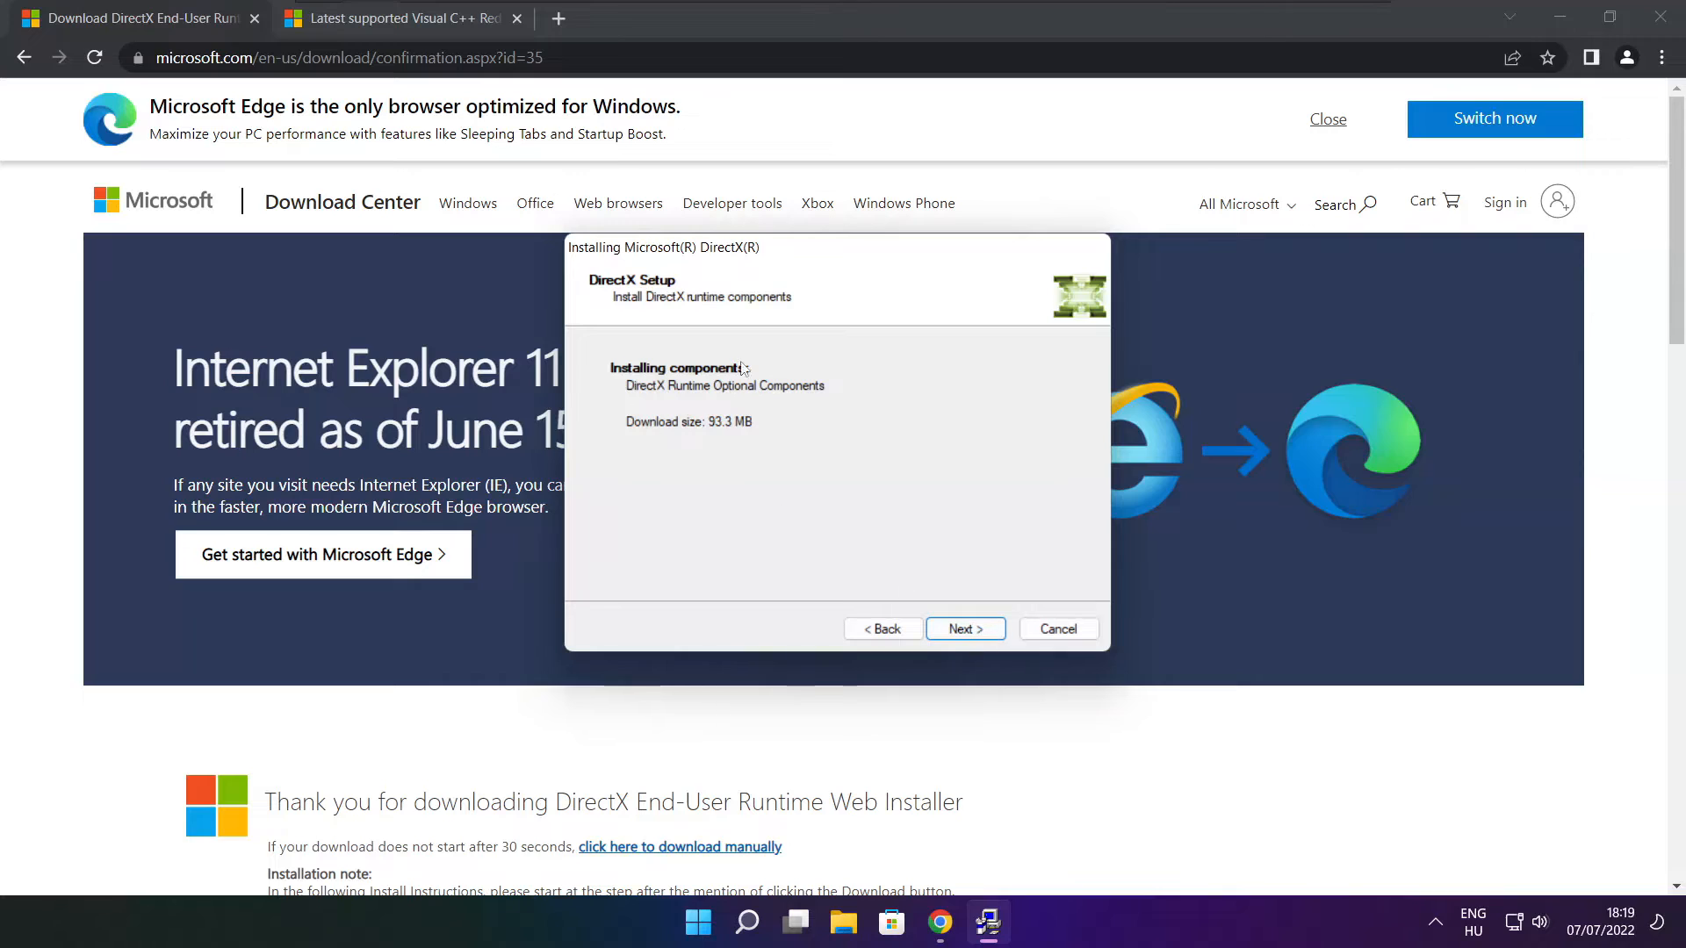
left_click(948, 636)
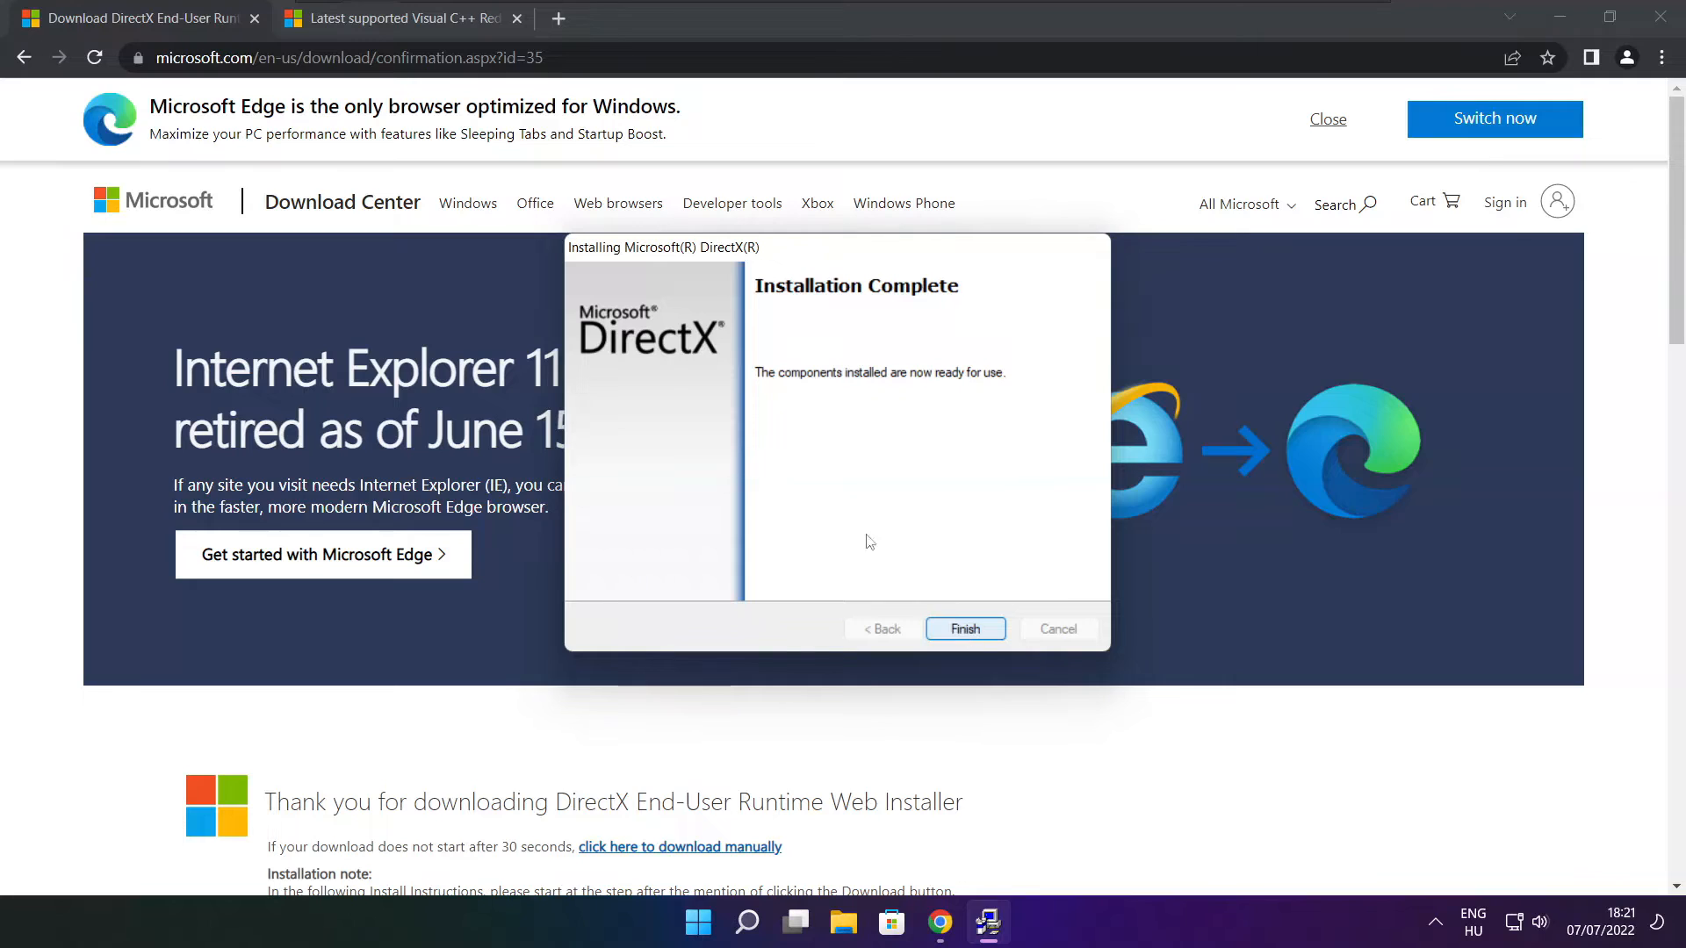
left_click(970, 629)
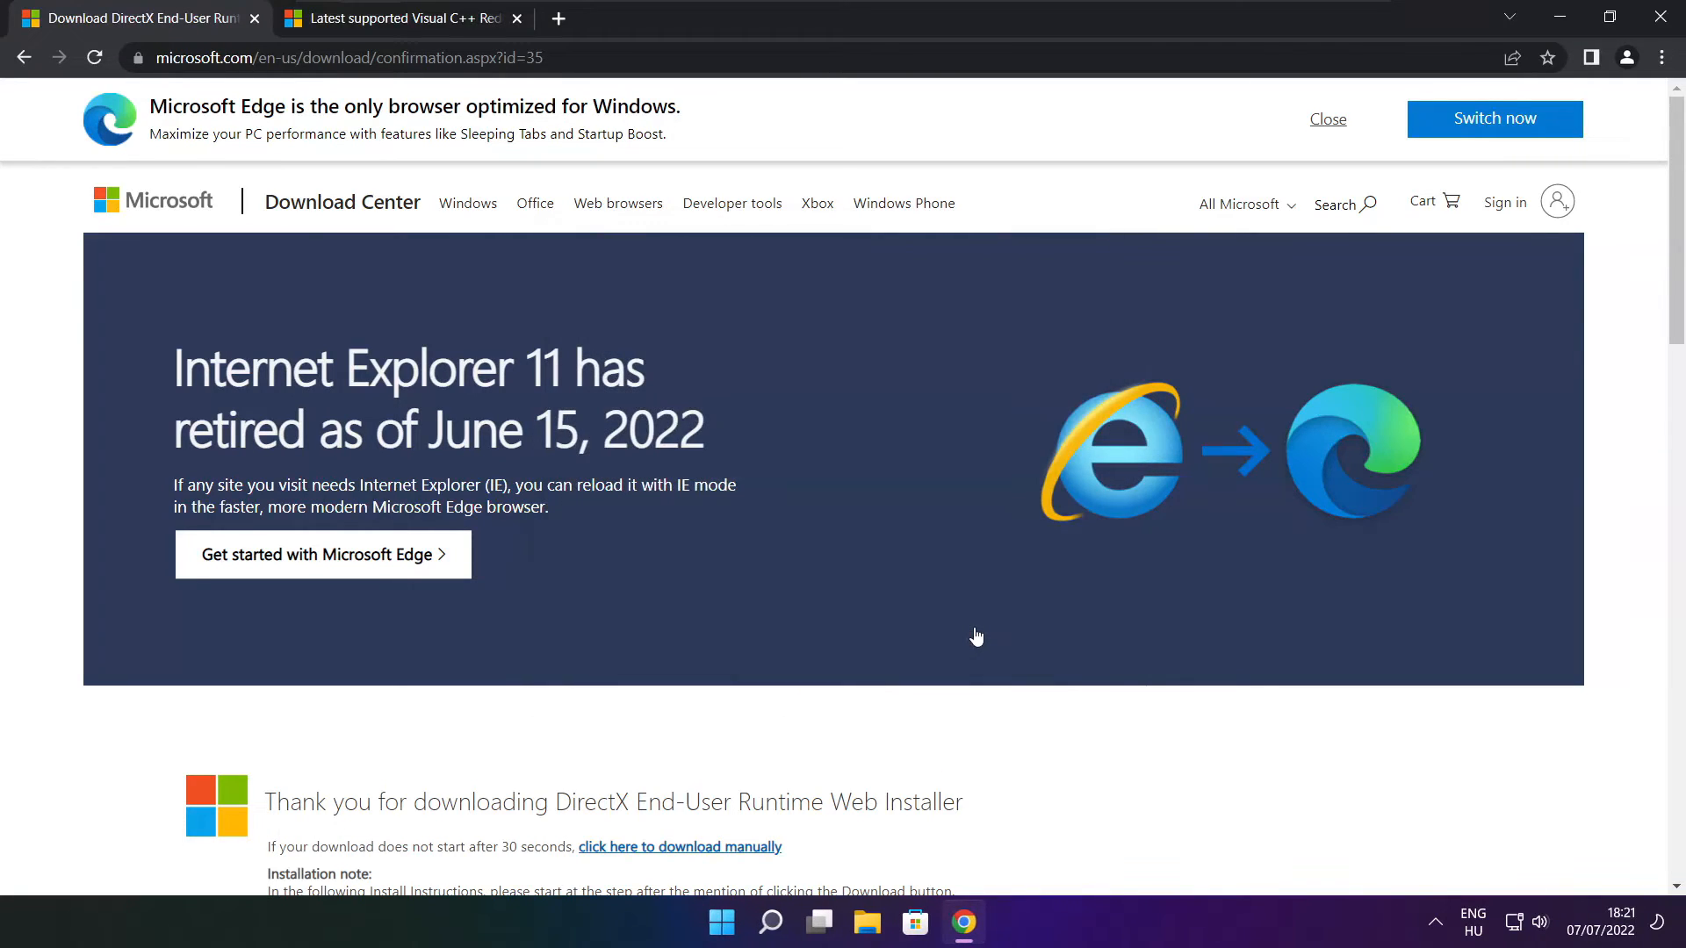
left_click(254, 23)
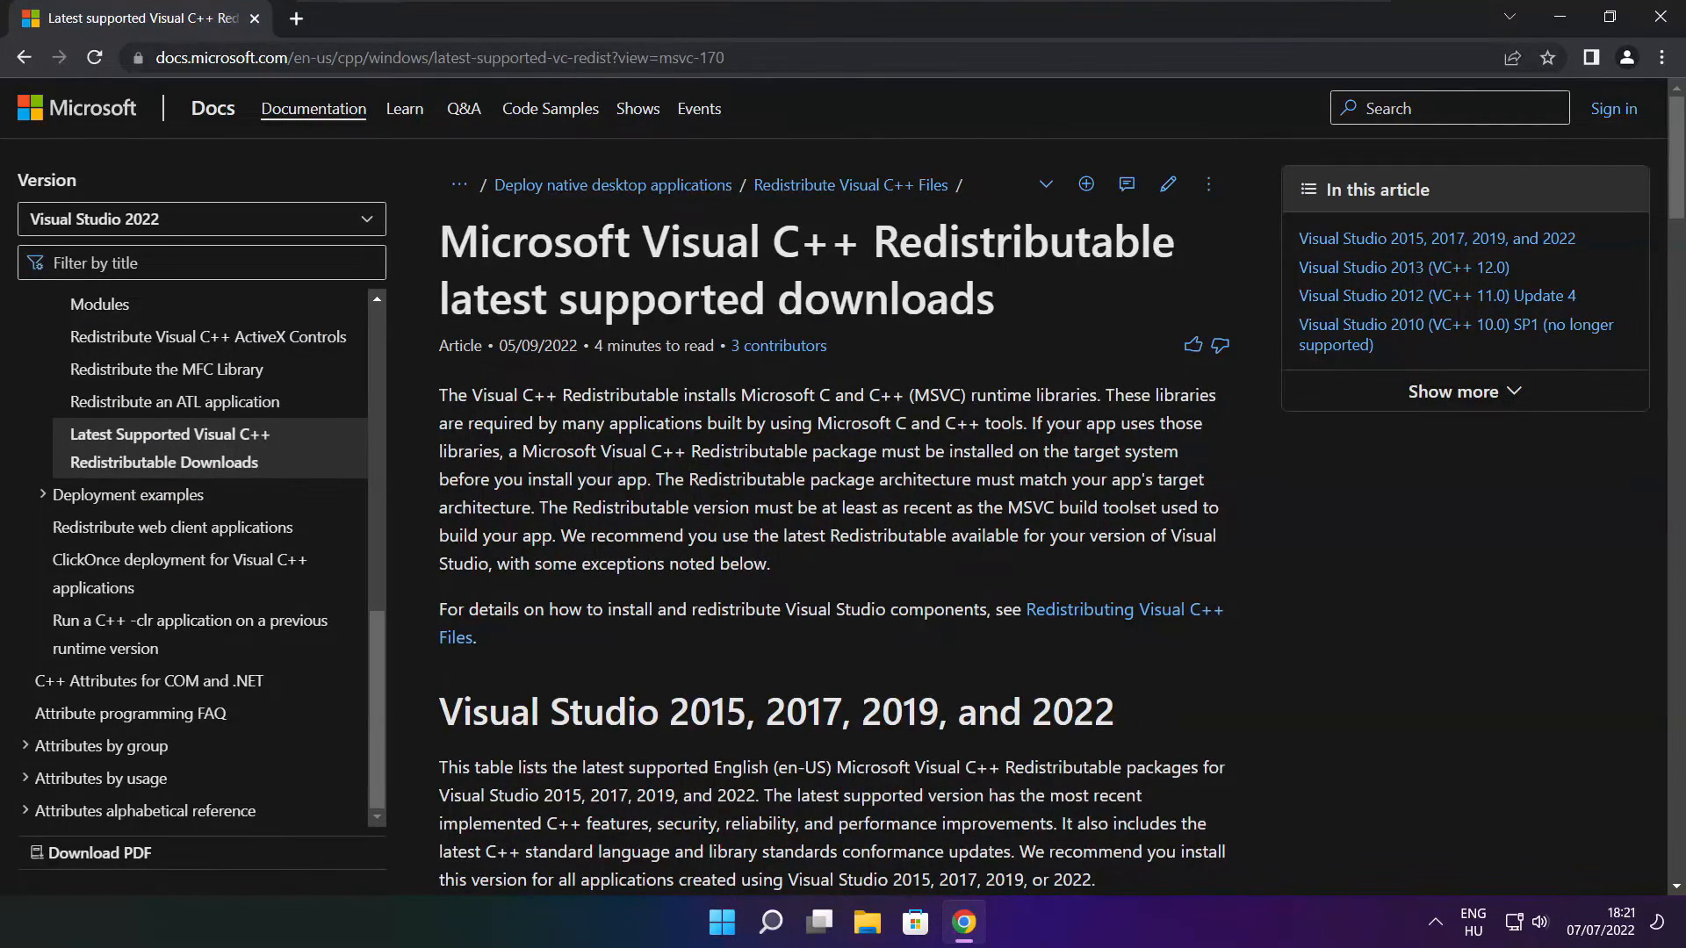
Download the ARM64, X86 and X64 Visual C++ Redistributable installers for Visual Studio 2015, 2017, 2019, and 2022.
left_click_drag(725, 58, 808, 61)
left_click(835, 106)
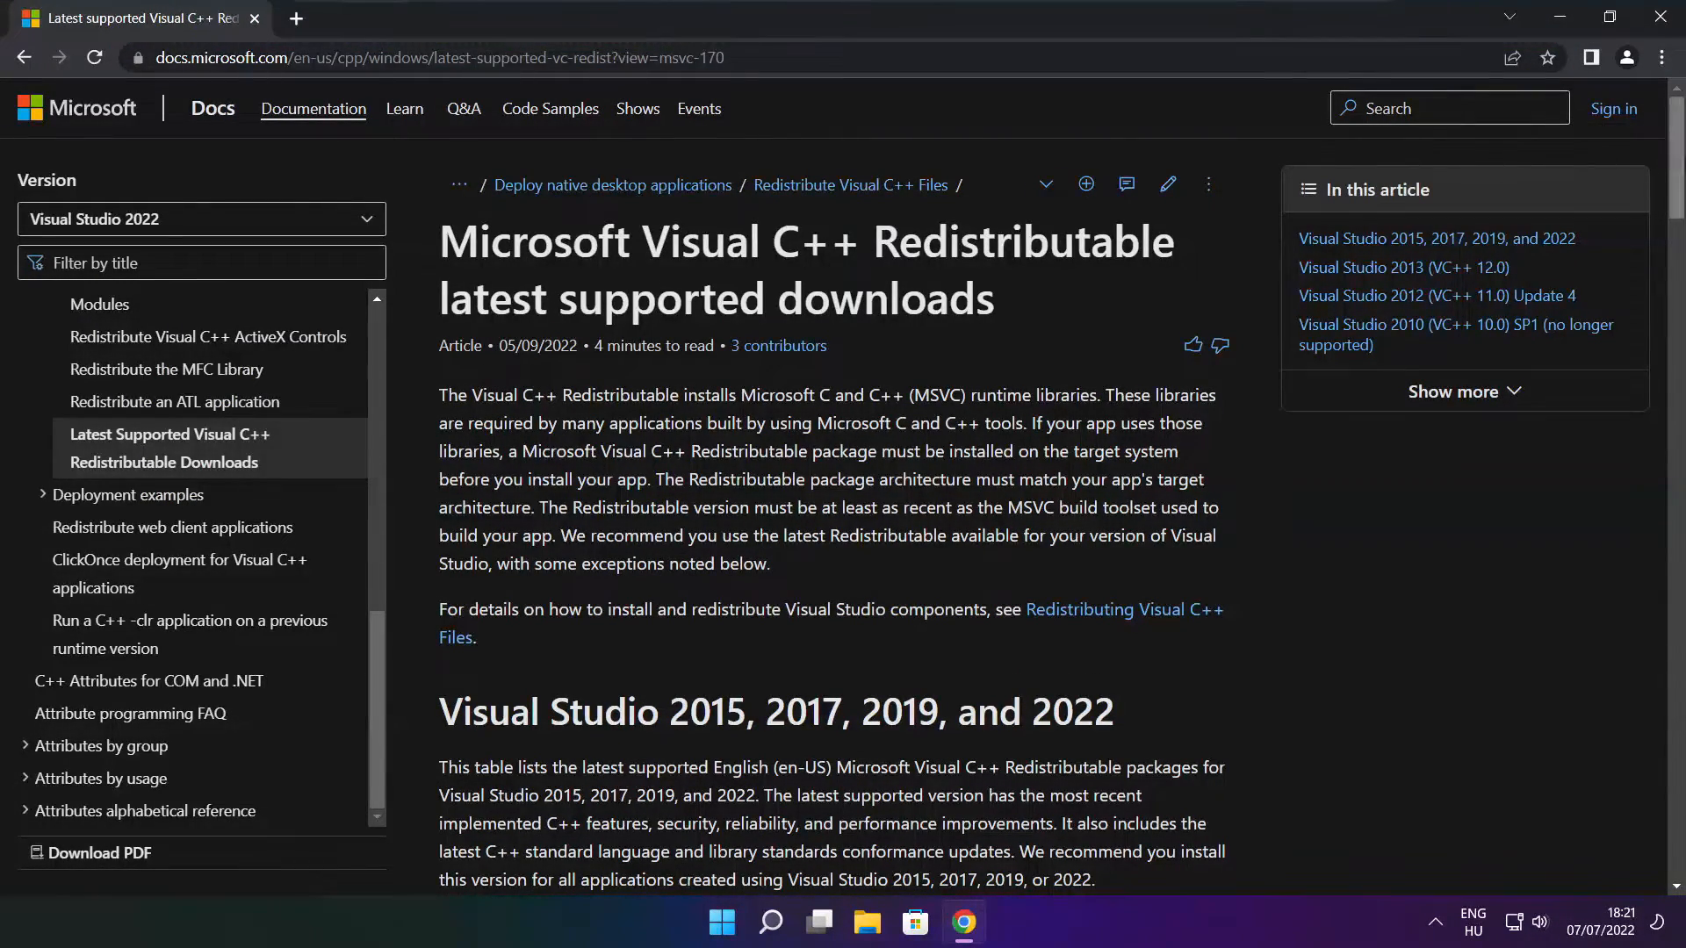
left_click_drag(1678, 159, 1675, 240)
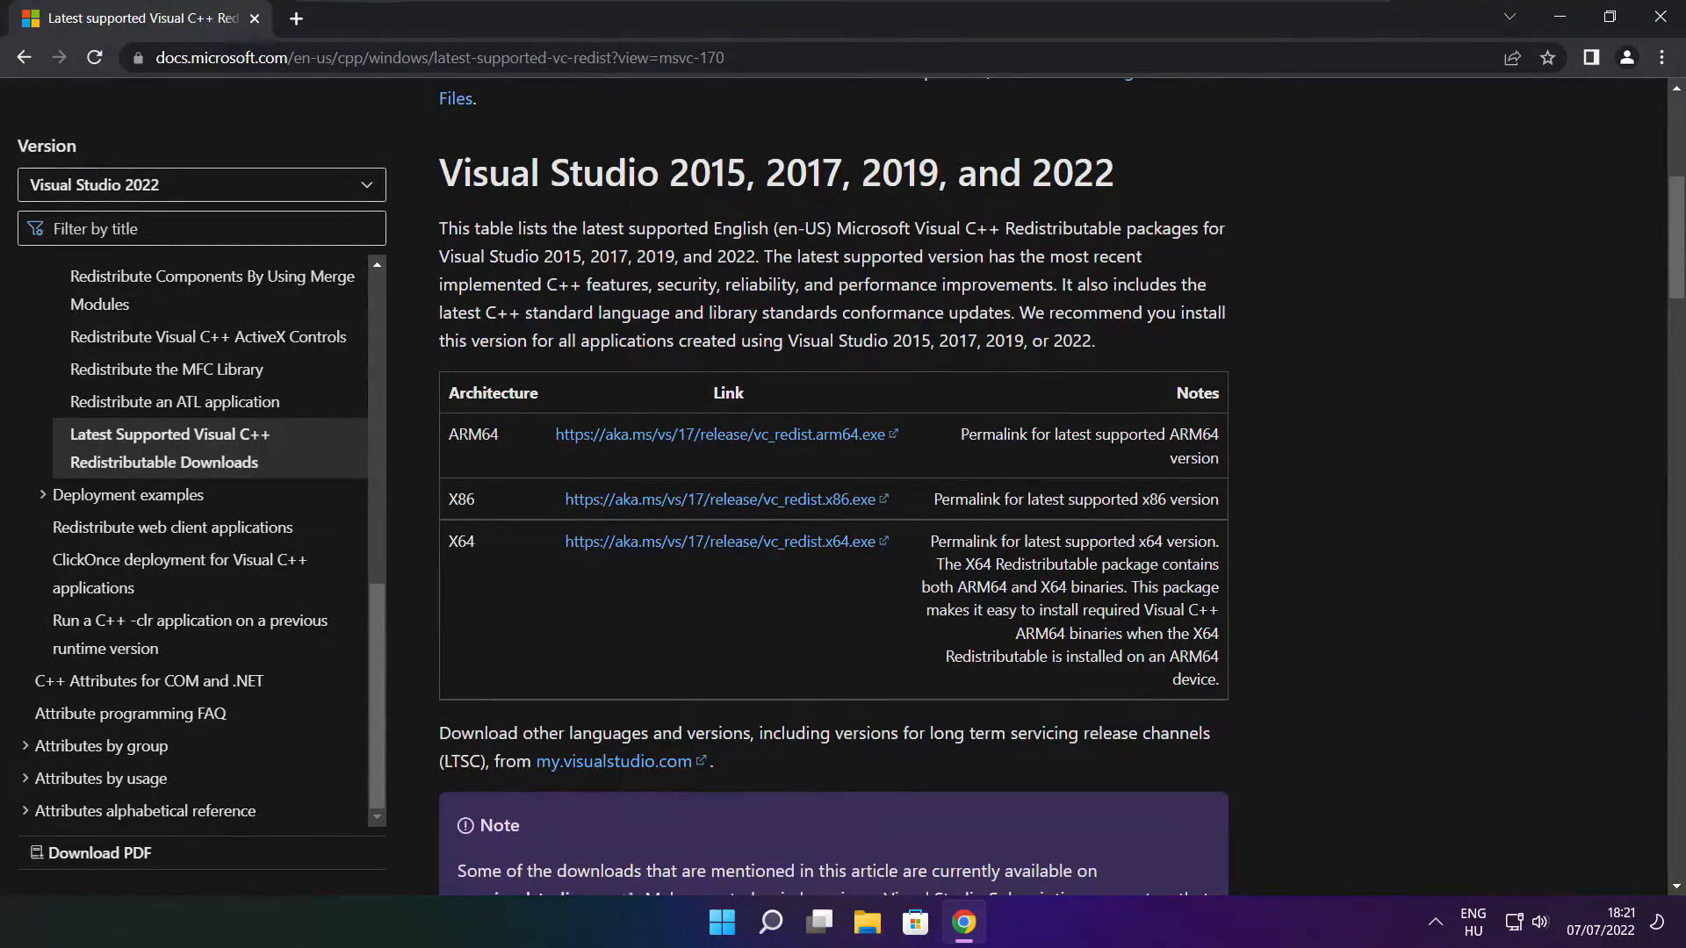
left_click_drag(444, 430, 1143, 610)
left_click(562, 466)
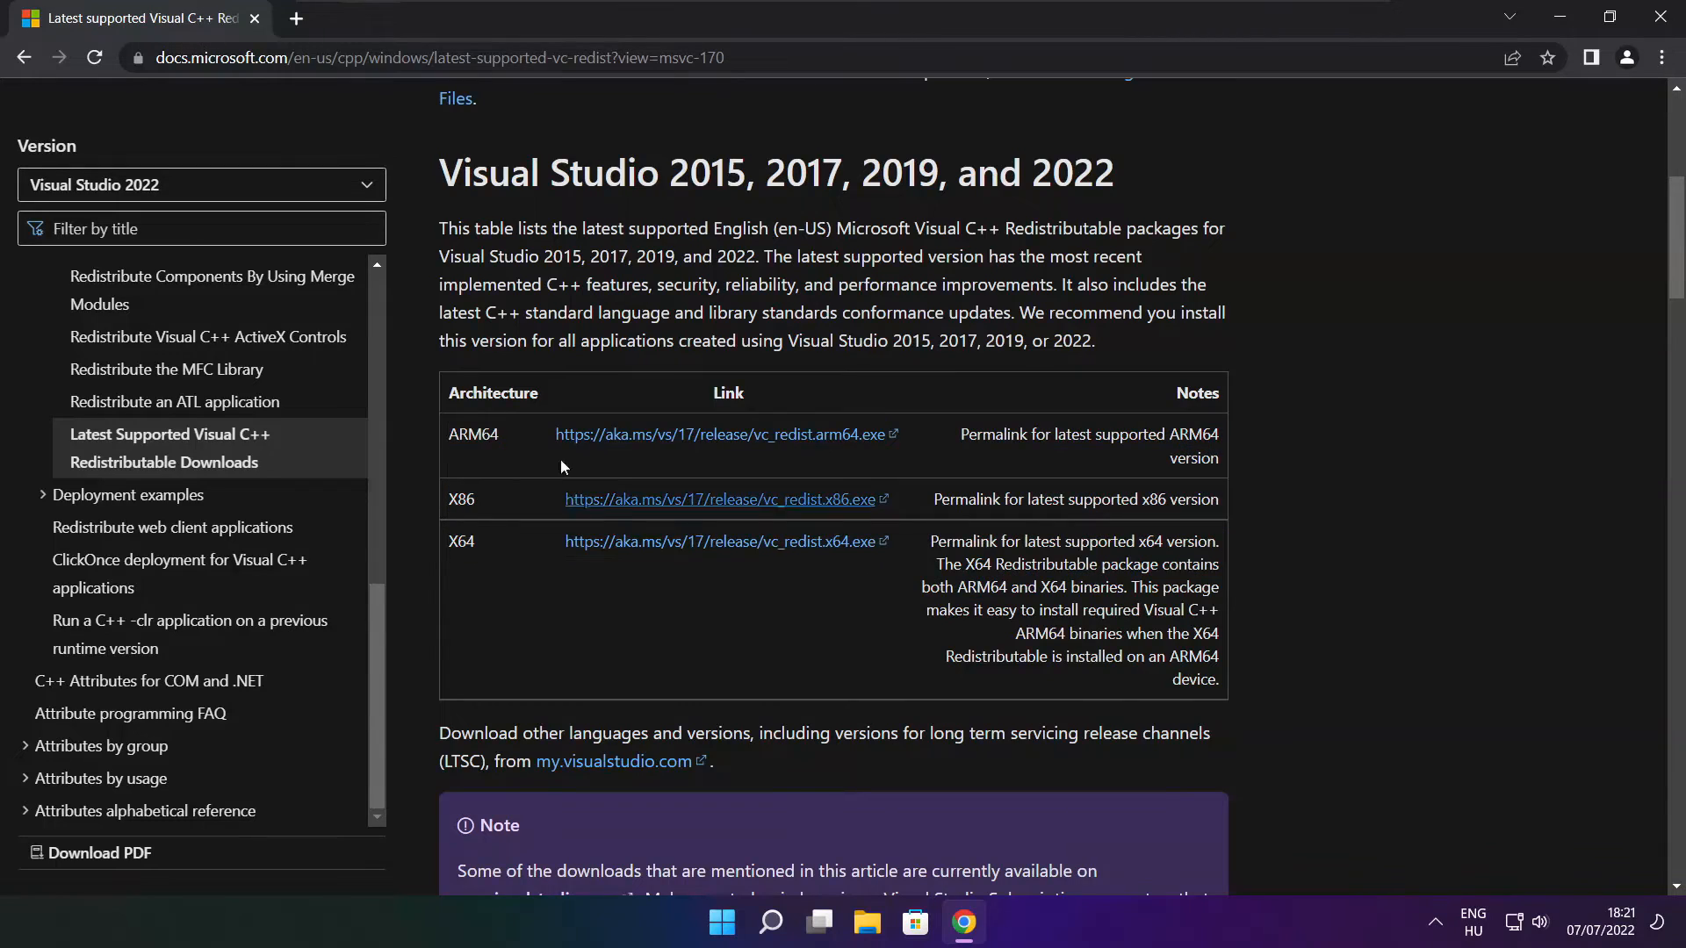
left_click(699, 439)
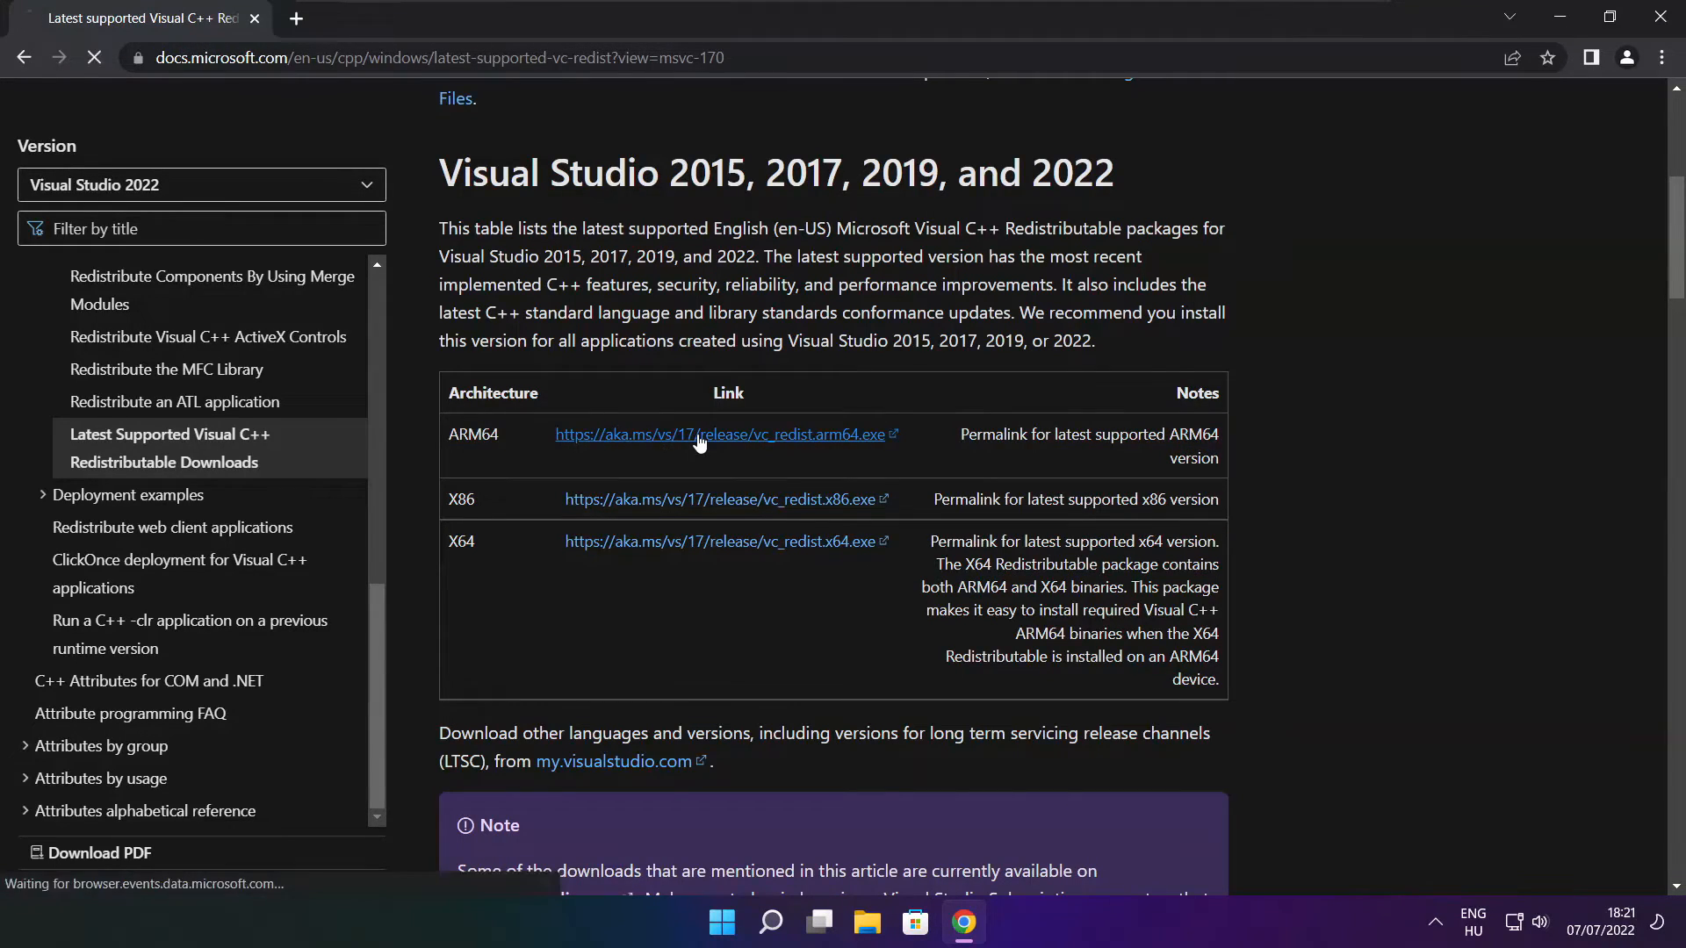
left_click(696, 501)
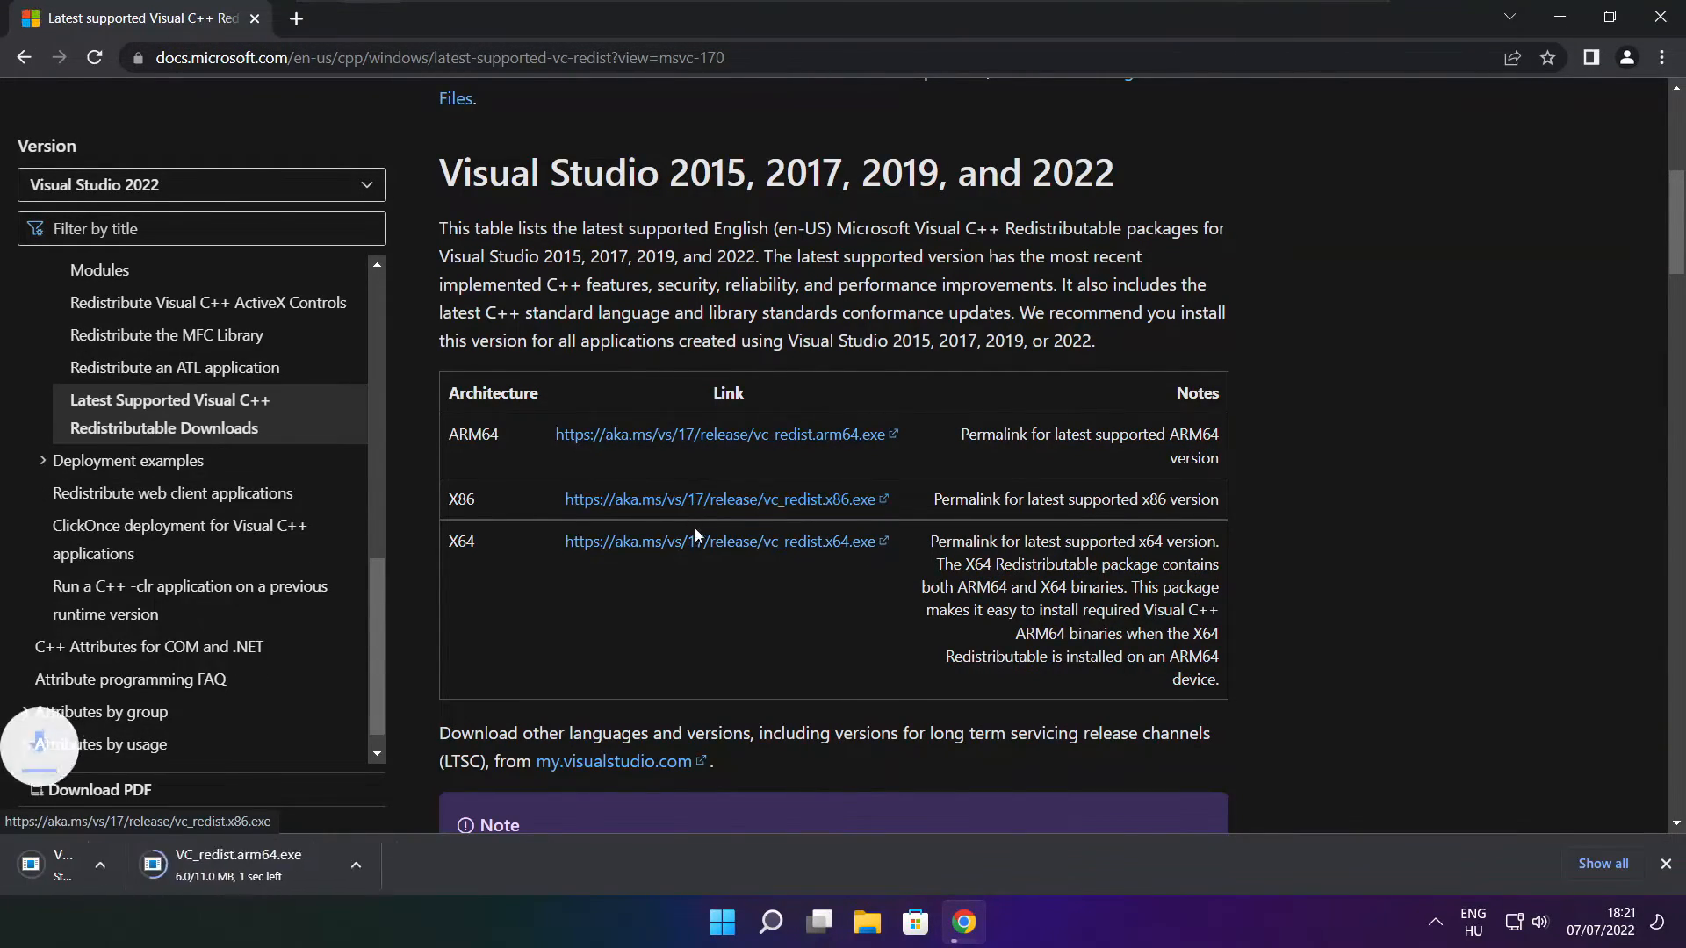
left_click(694, 543)
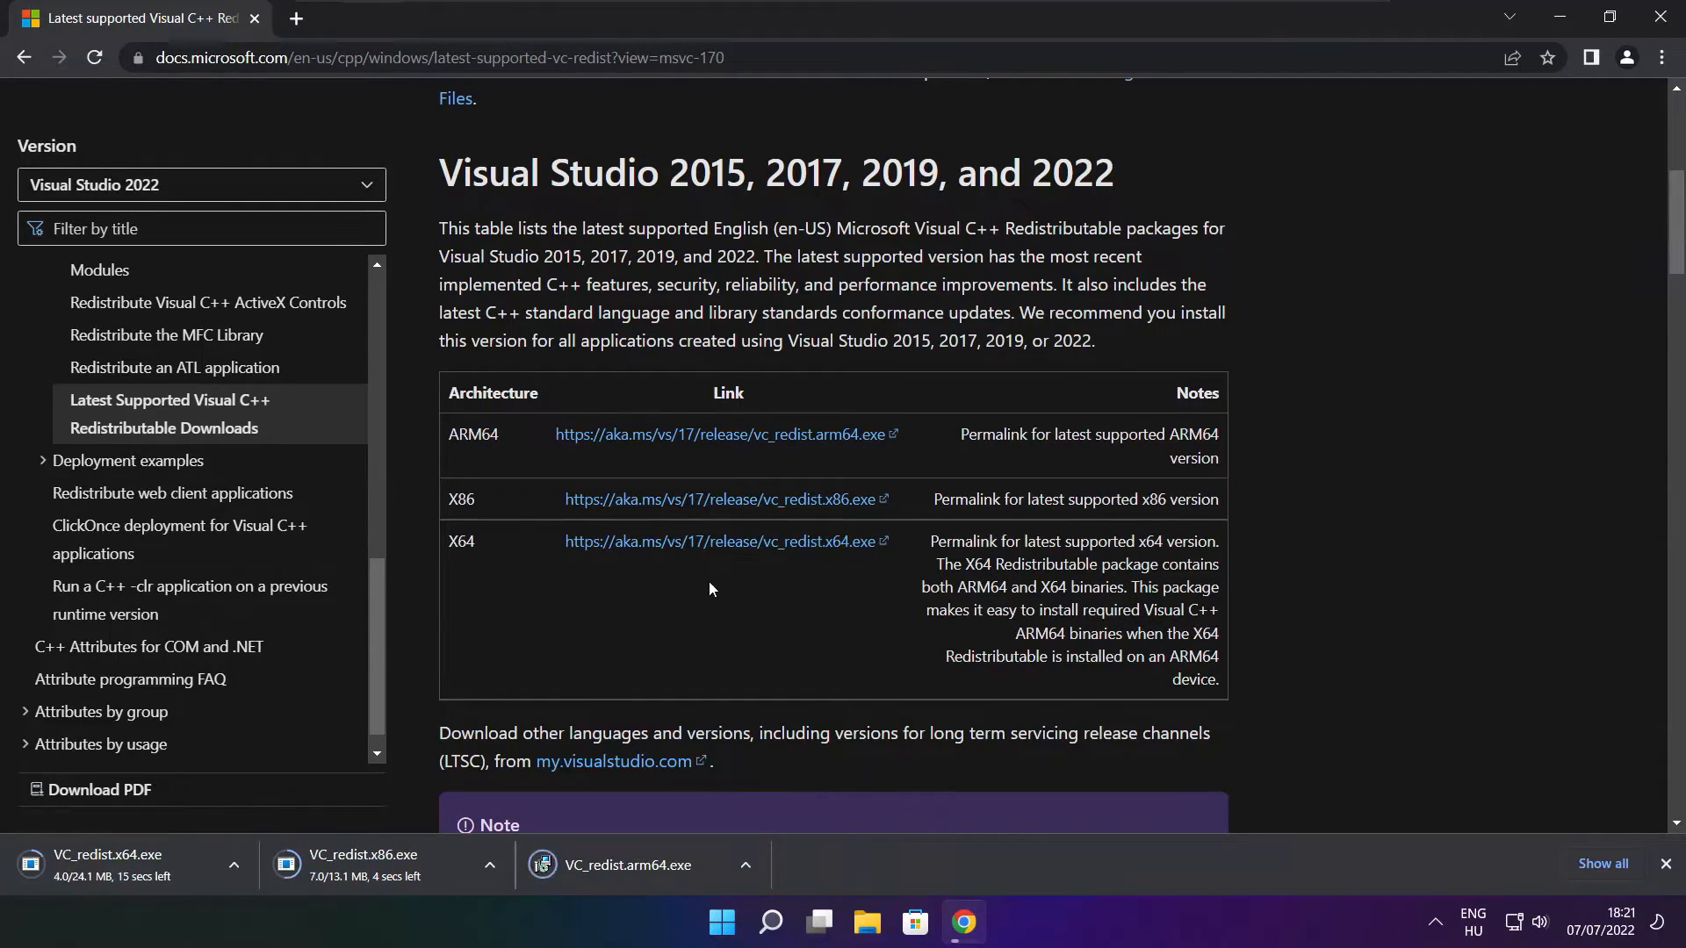
Try to install the ARM64 Visual C++ 2022 Redistributable from VC_redist.arm64.exe, agreeing to its license terms, and close the installer.
left_click(641, 868)
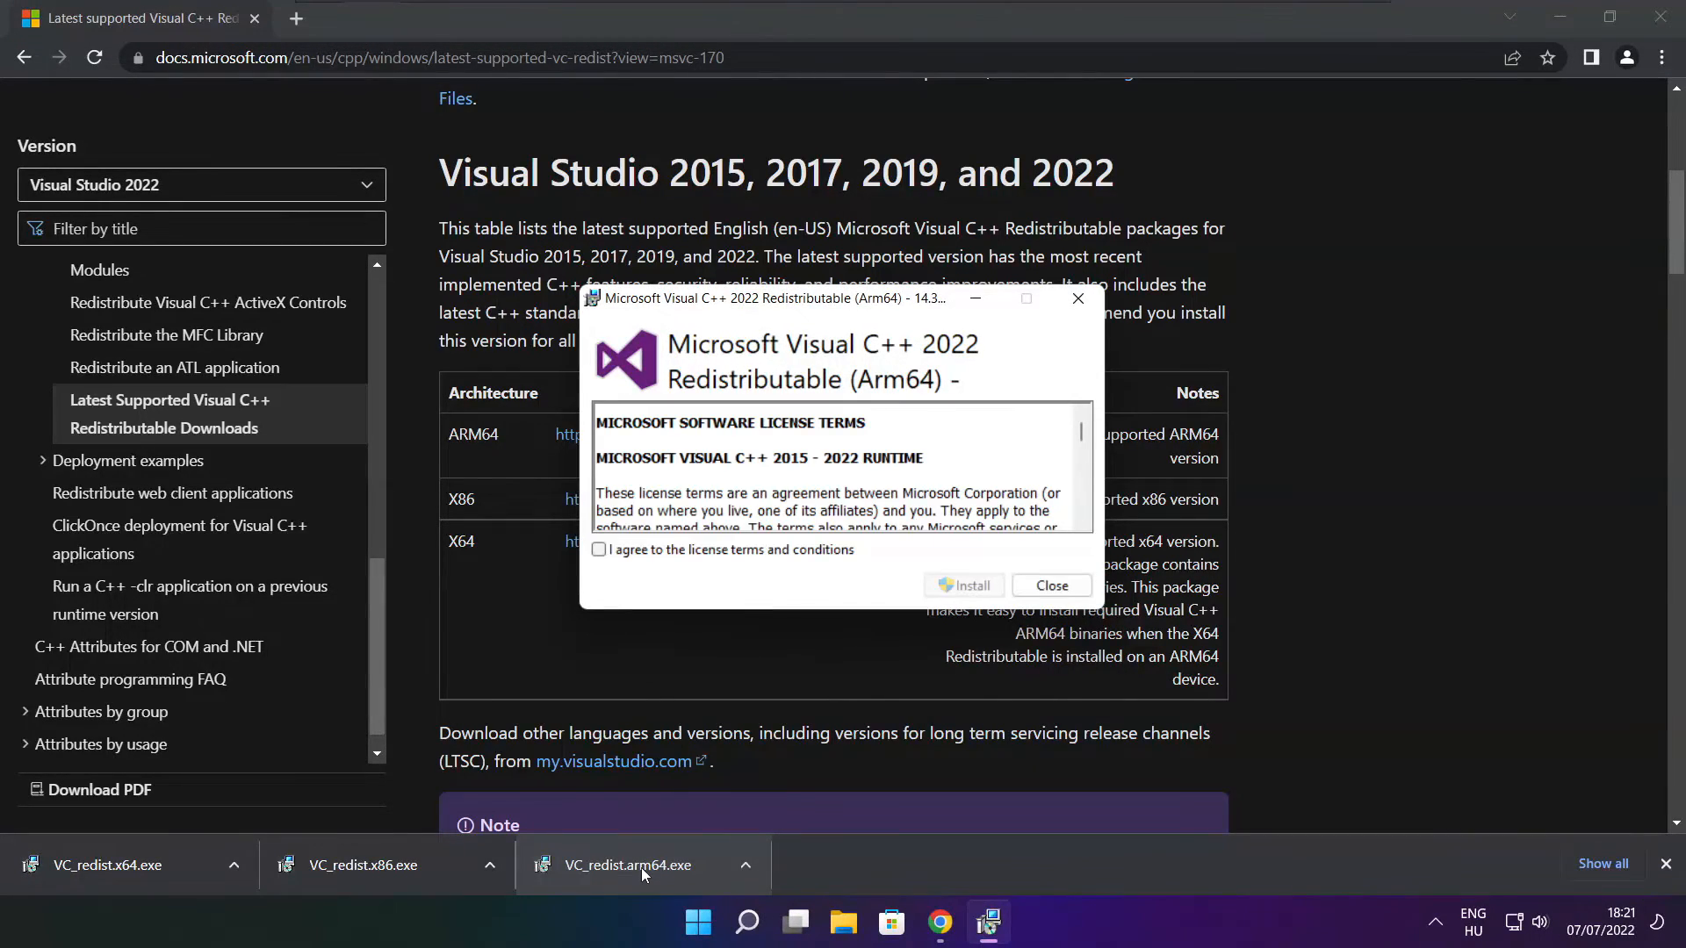
left_click_drag(1078, 437, 1078, 529)
left_click(598, 550)
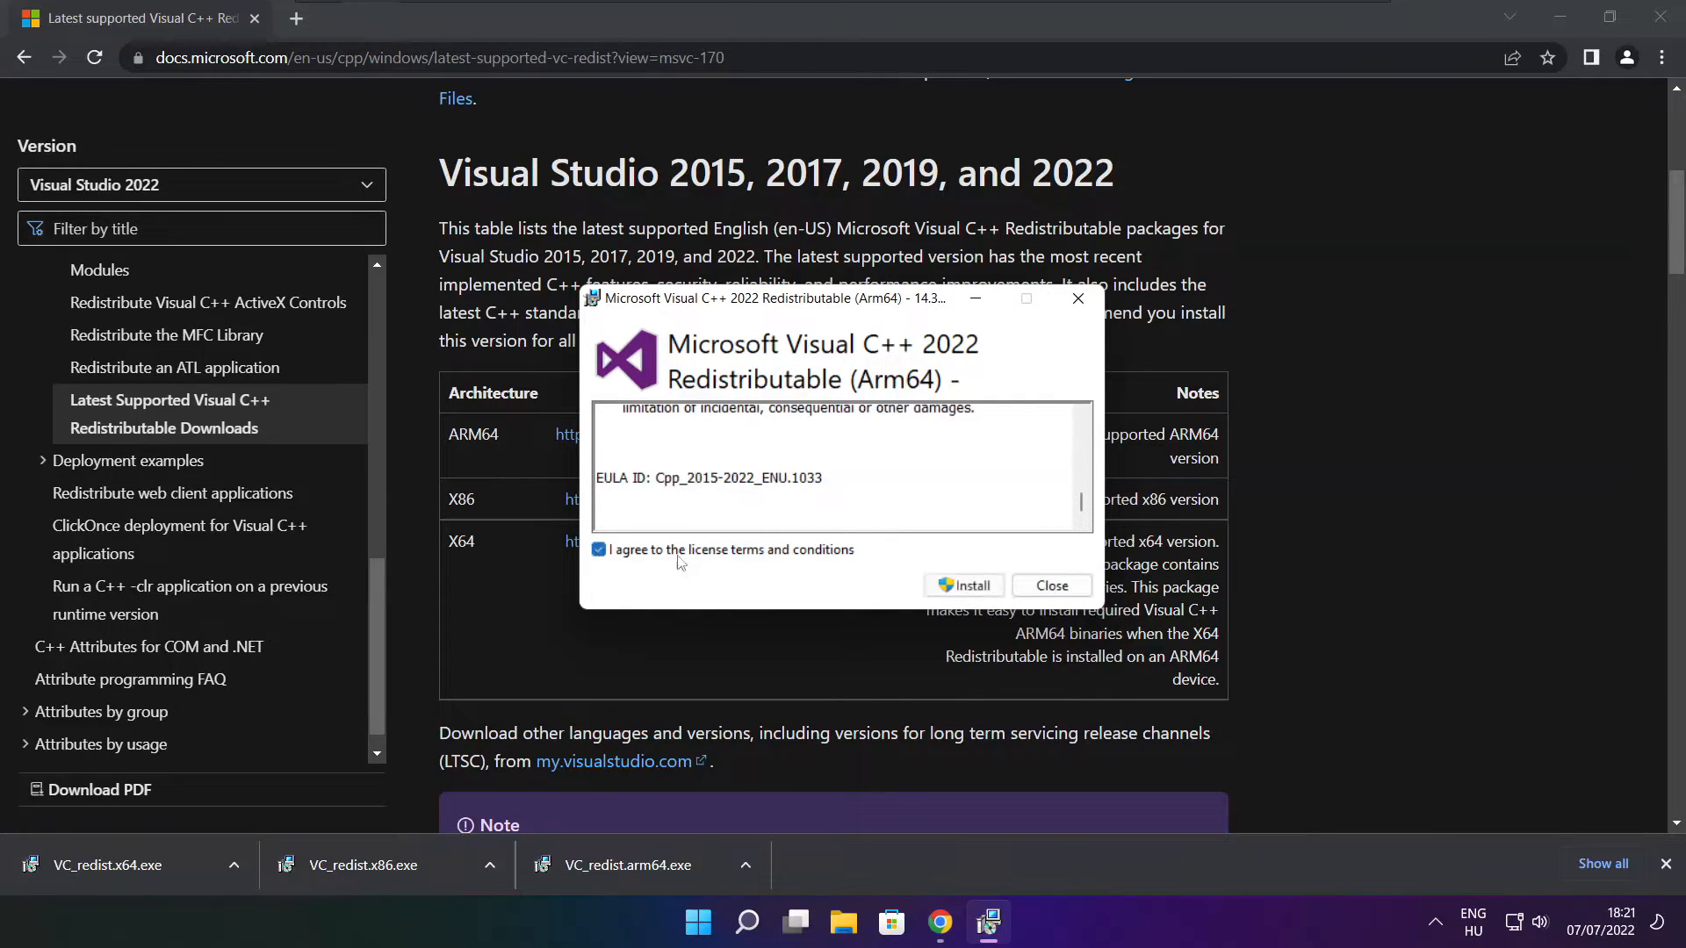
left_click(957, 592)
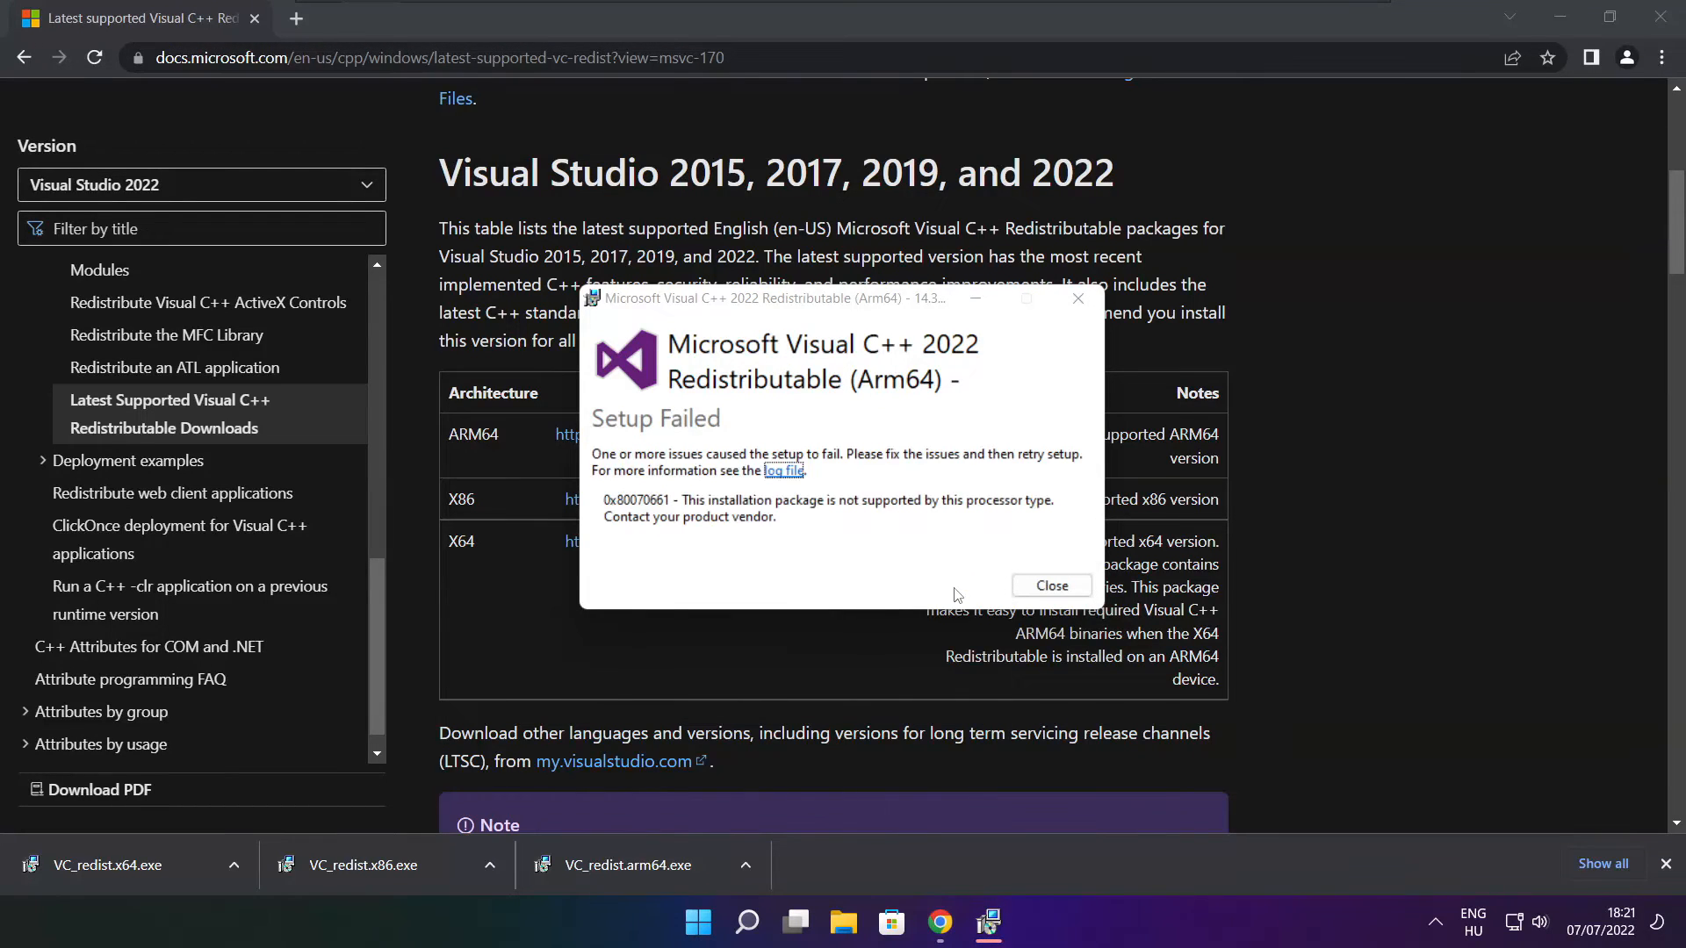
left_click(1051, 586)
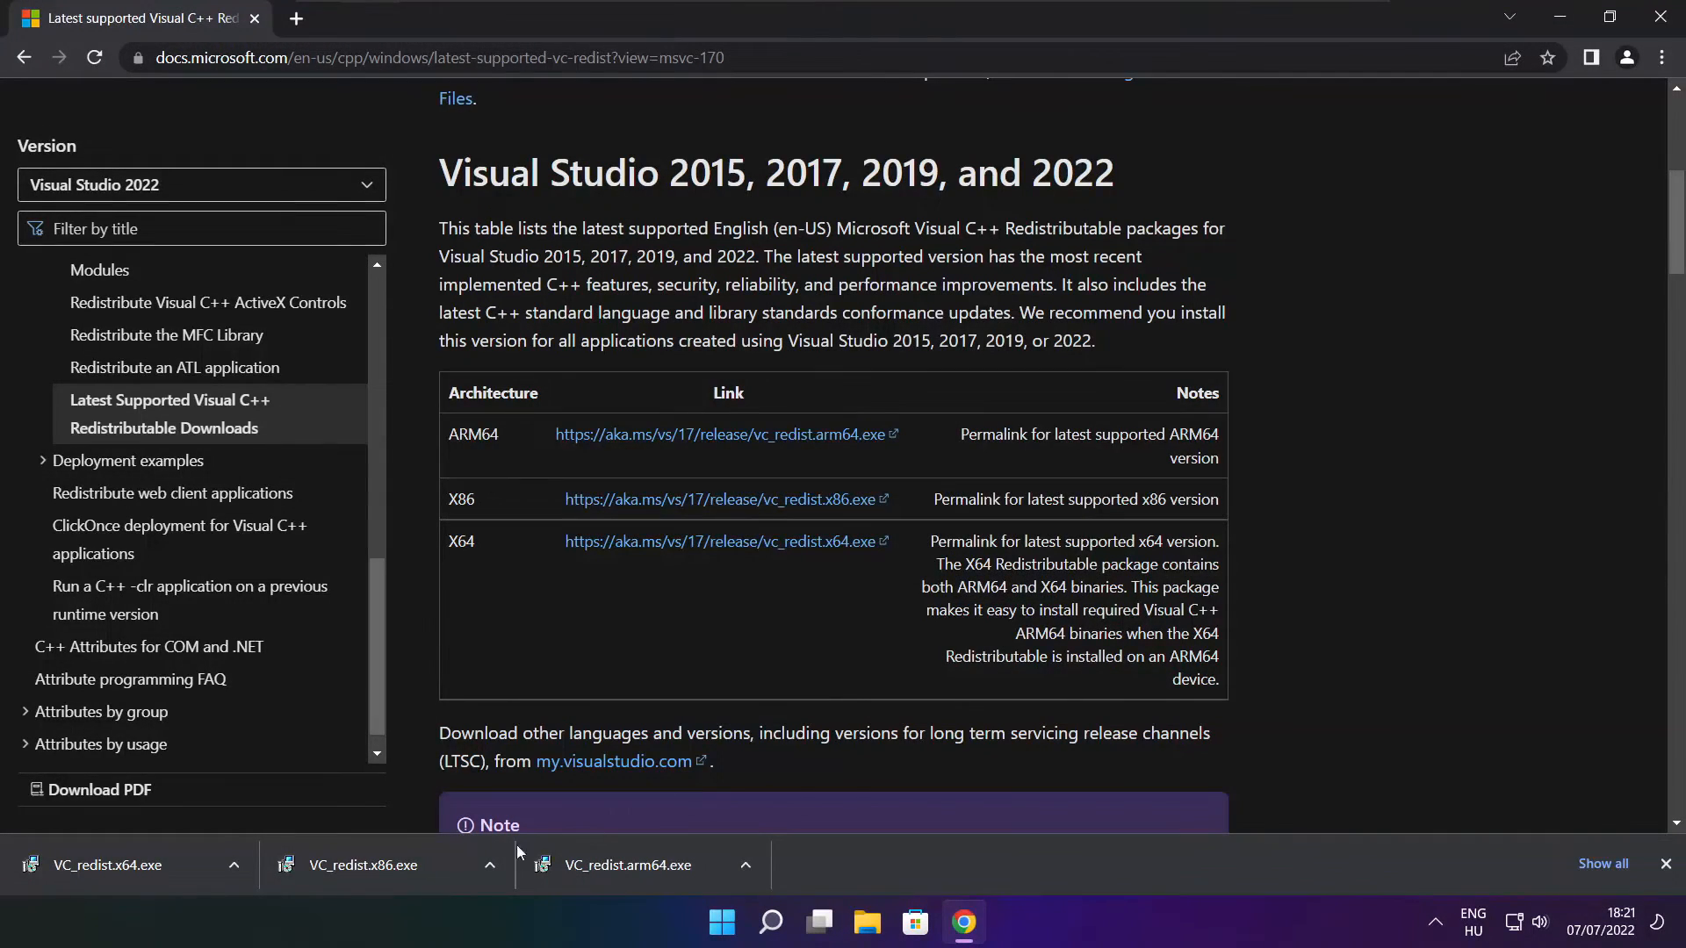
Install the x86 Visual C++ 2015-2022 Redistributable from VC_redist.x86.exe, agreeing to its license terms, and close the installer.
left_click(397, 865)
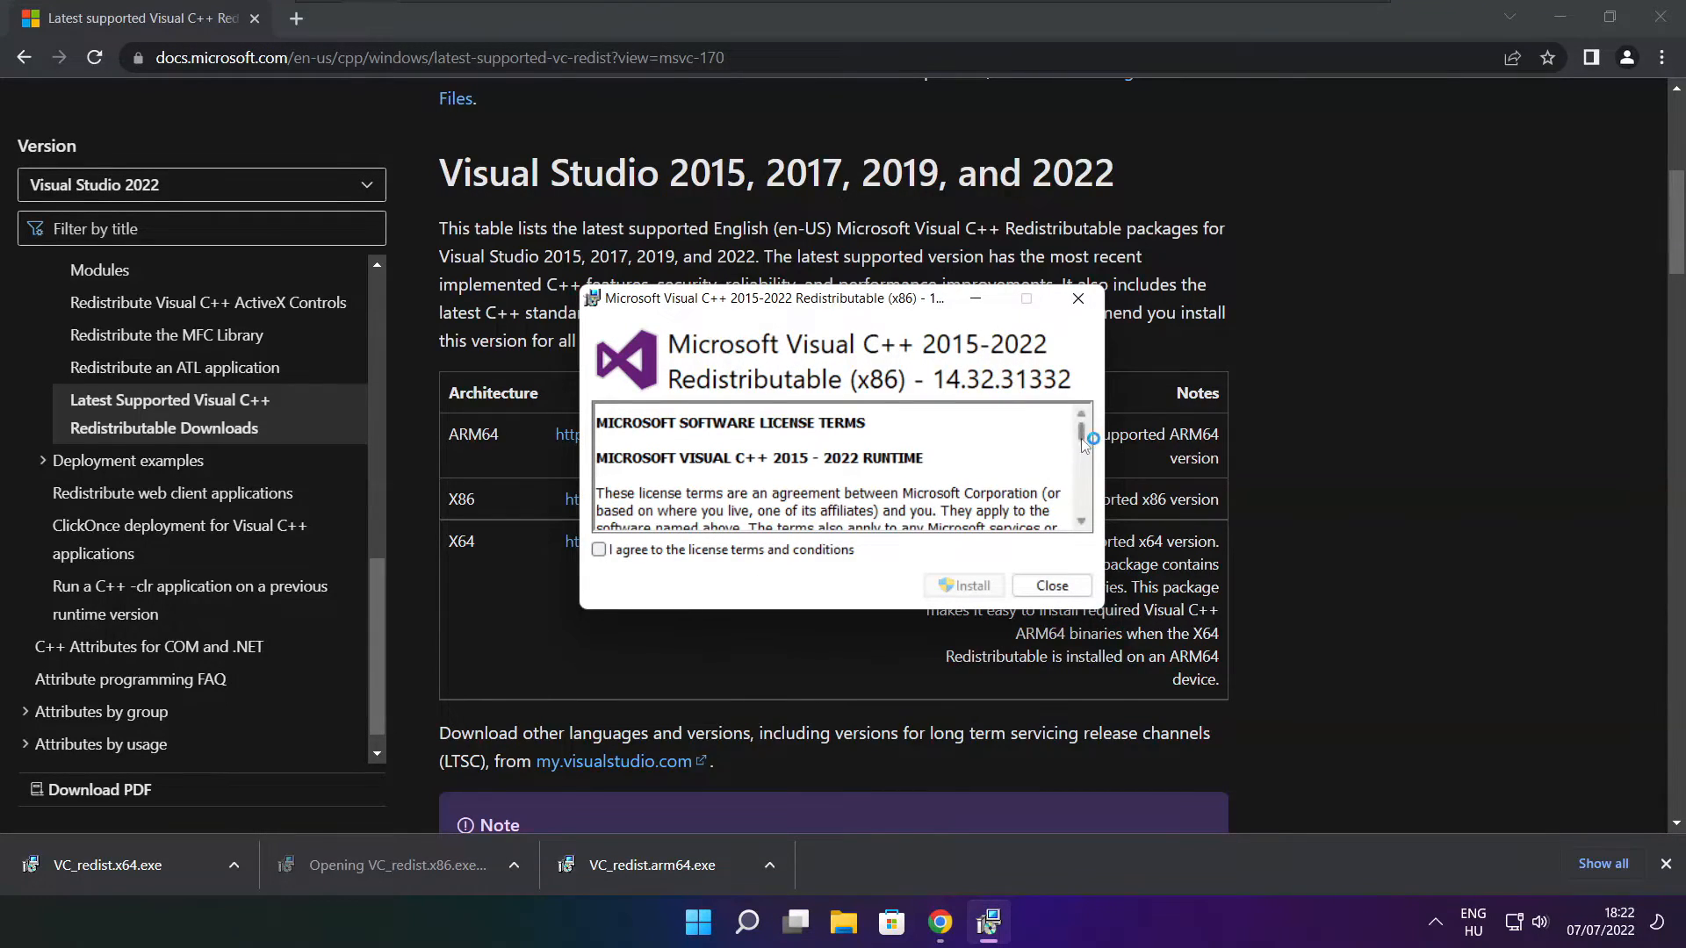
left_click_drag(1084, 439, 1083, 509)
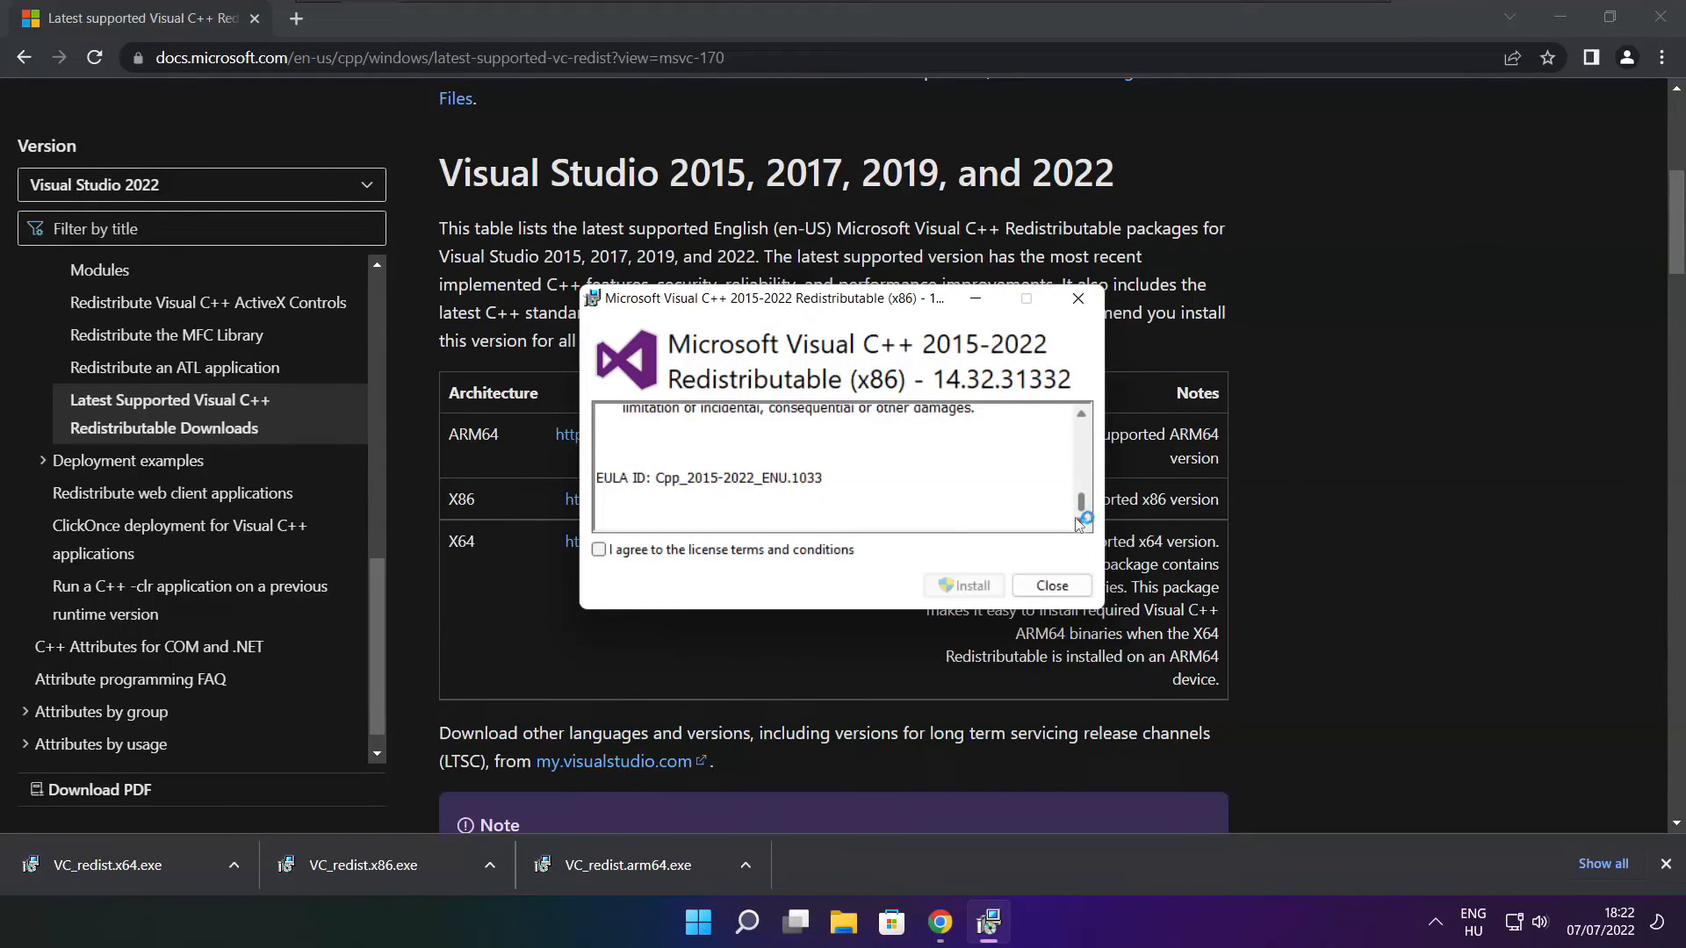
left_click(600, 552)
left_click(965, 586)
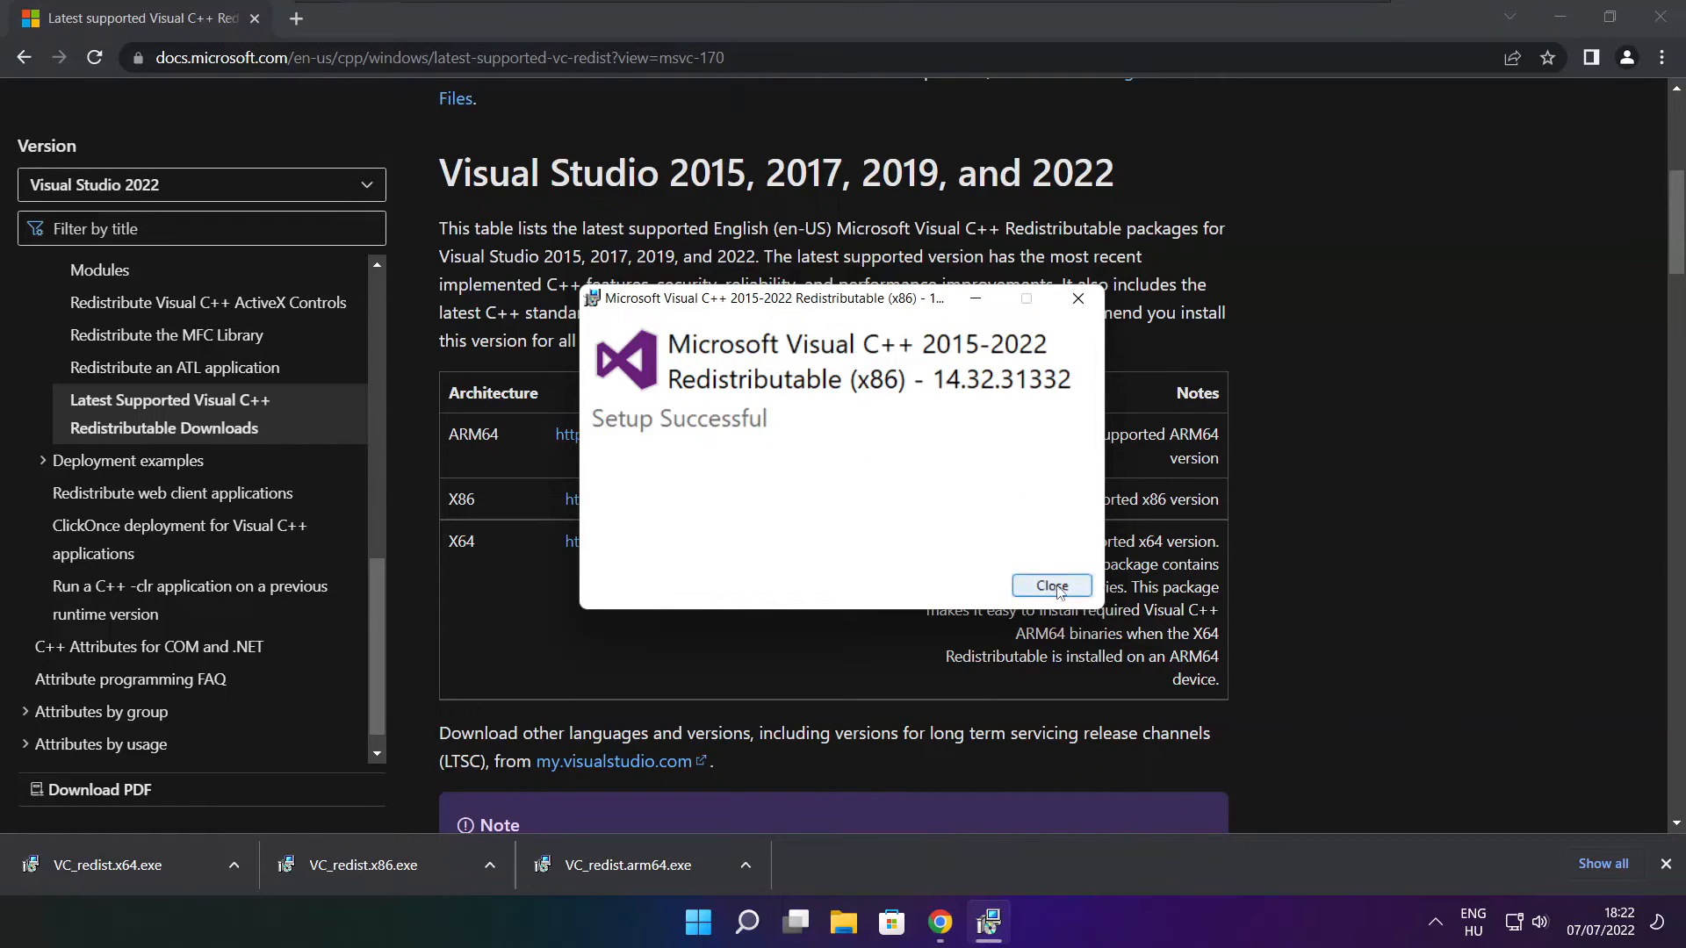
left_click(1052, 586)
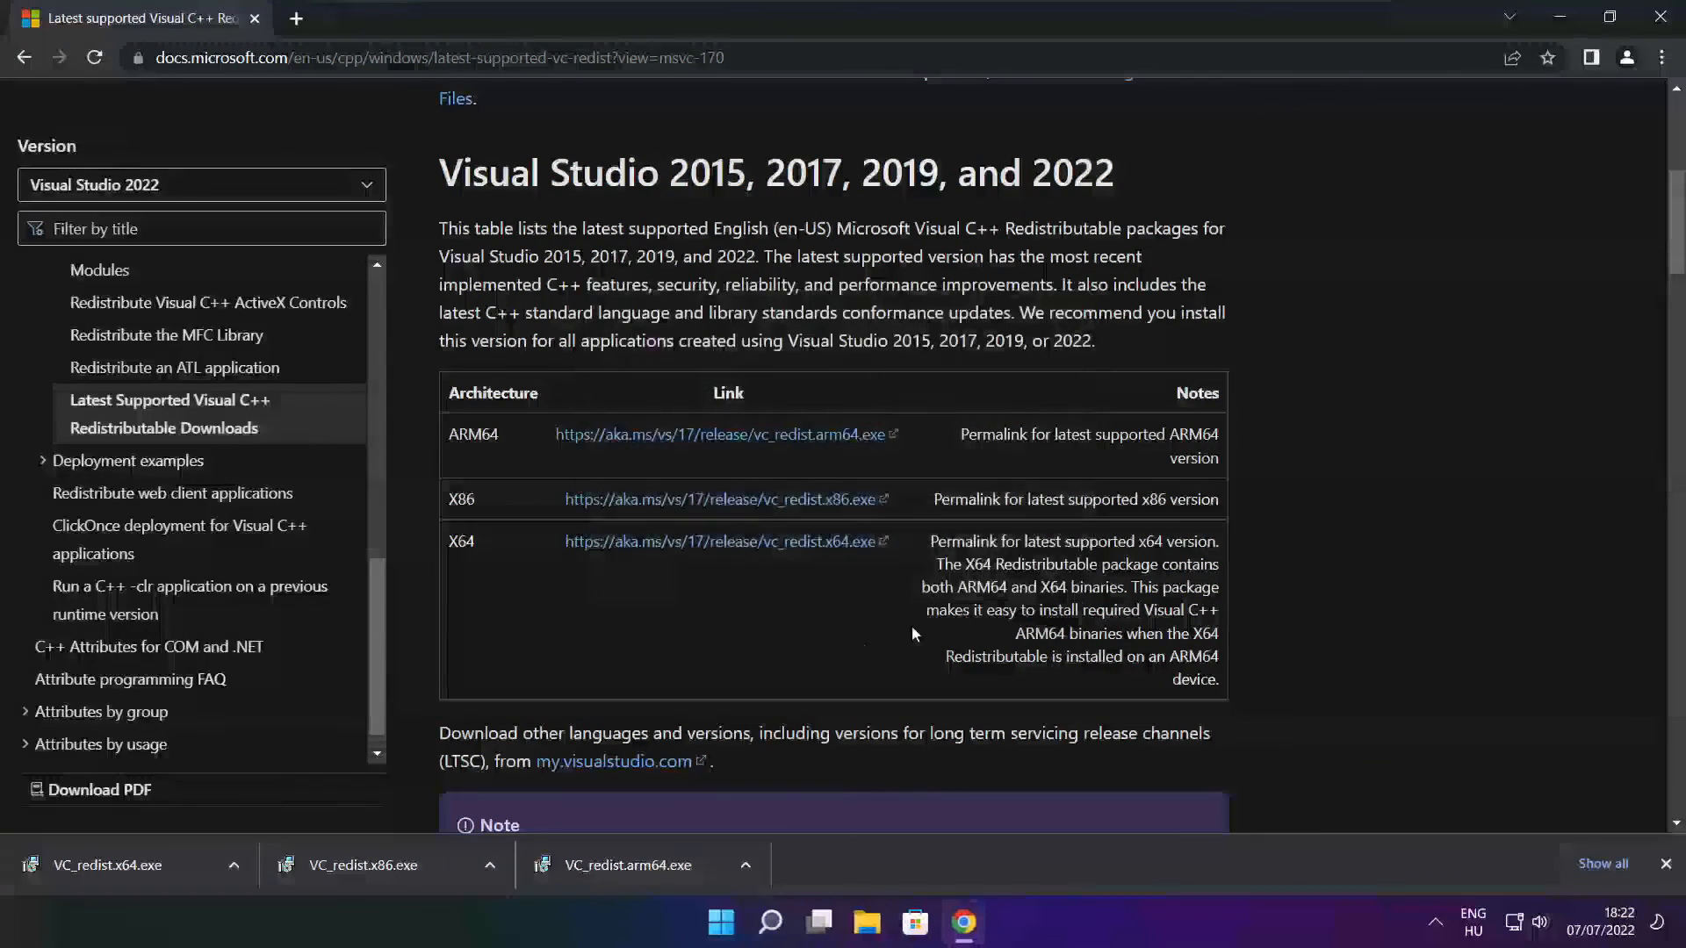
Install the x64 Visual C++ 2015-2022 Redistributable from VC_redist.x64.exe, agreeing to its license terms, and close the installer.
left_click(141, 865)
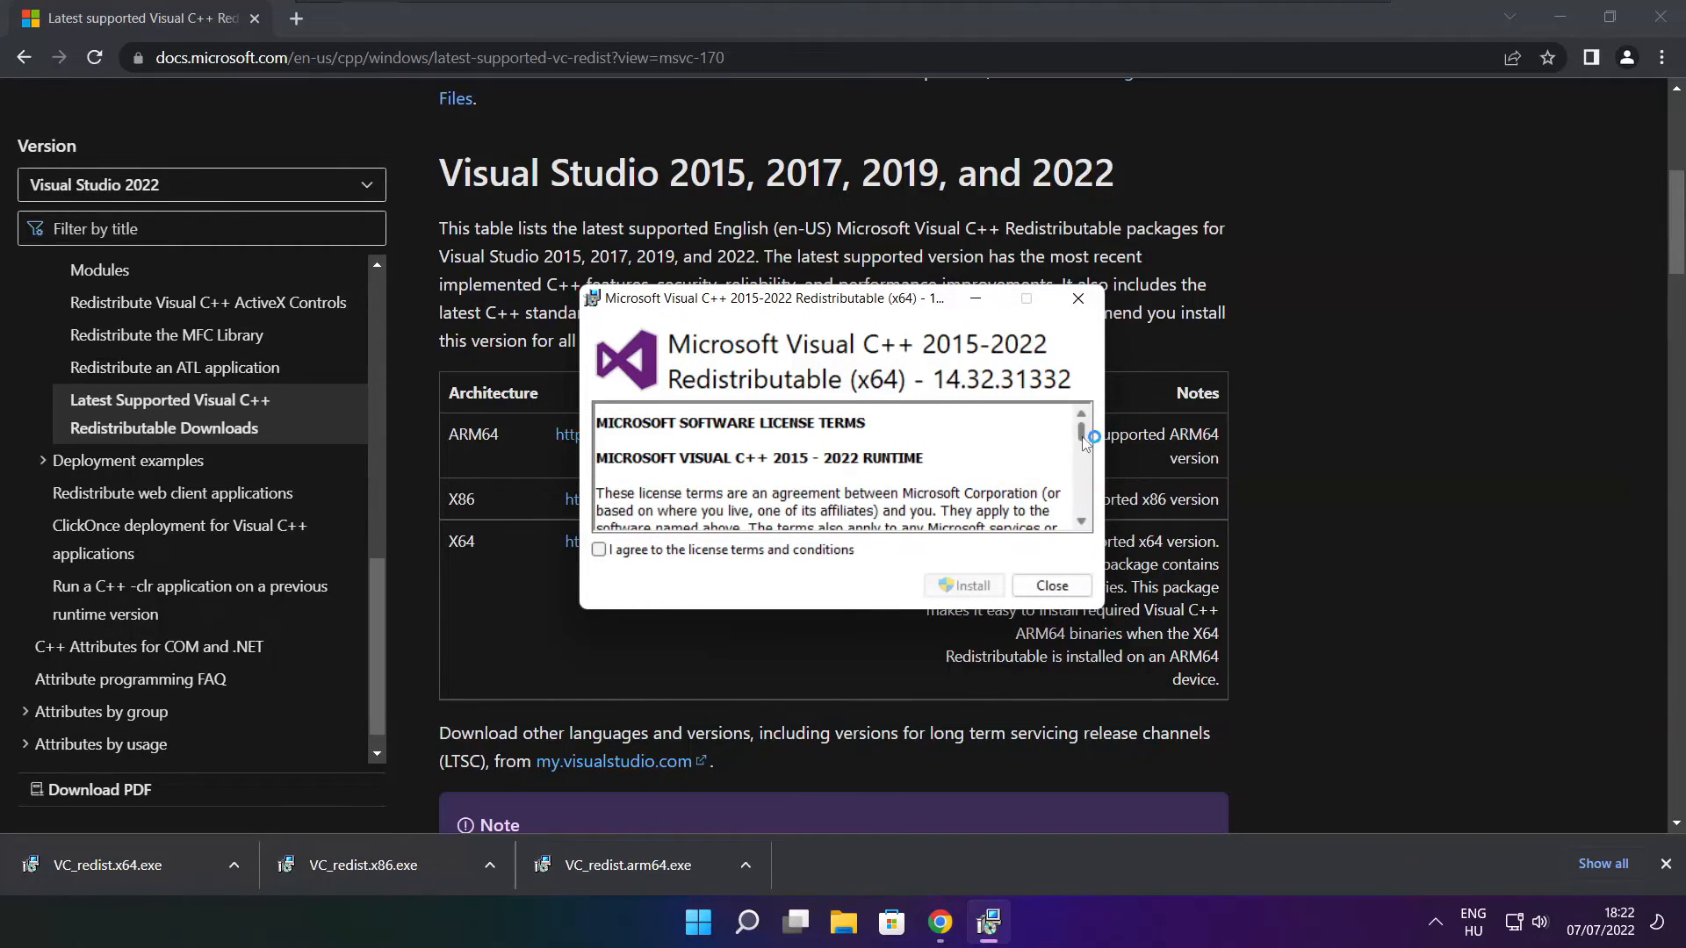
left_click_drag(1082, 432, 1081, 508)
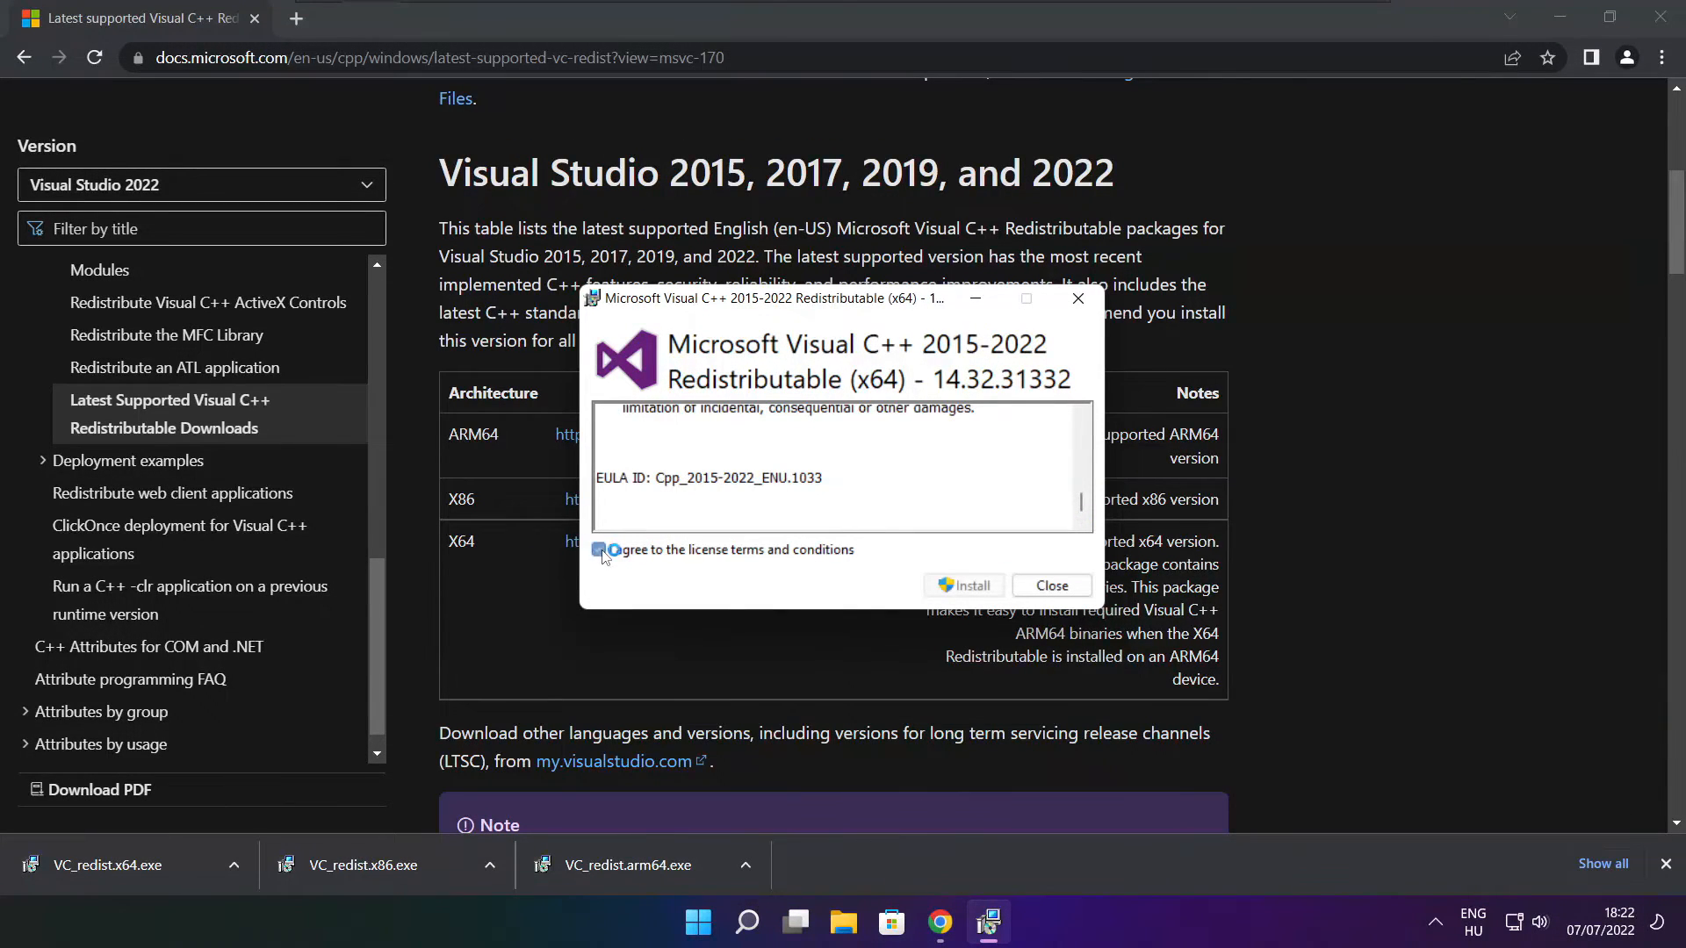
left_click(601, 551)
left_click(966, 589)
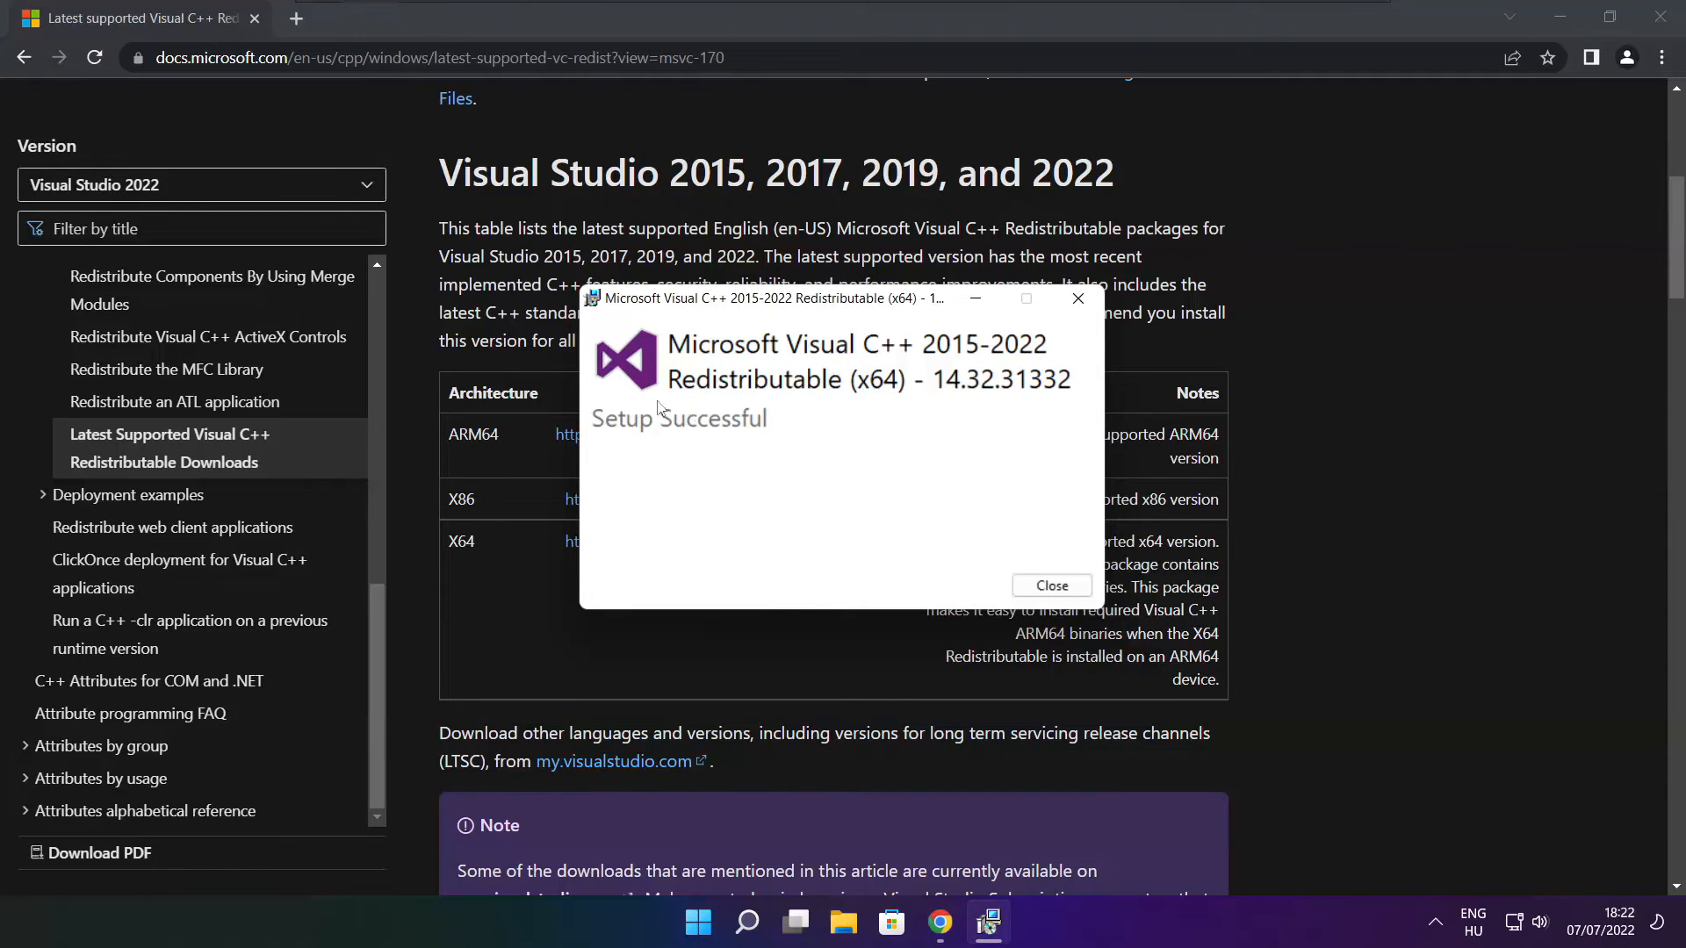
left_click(1053, 591)
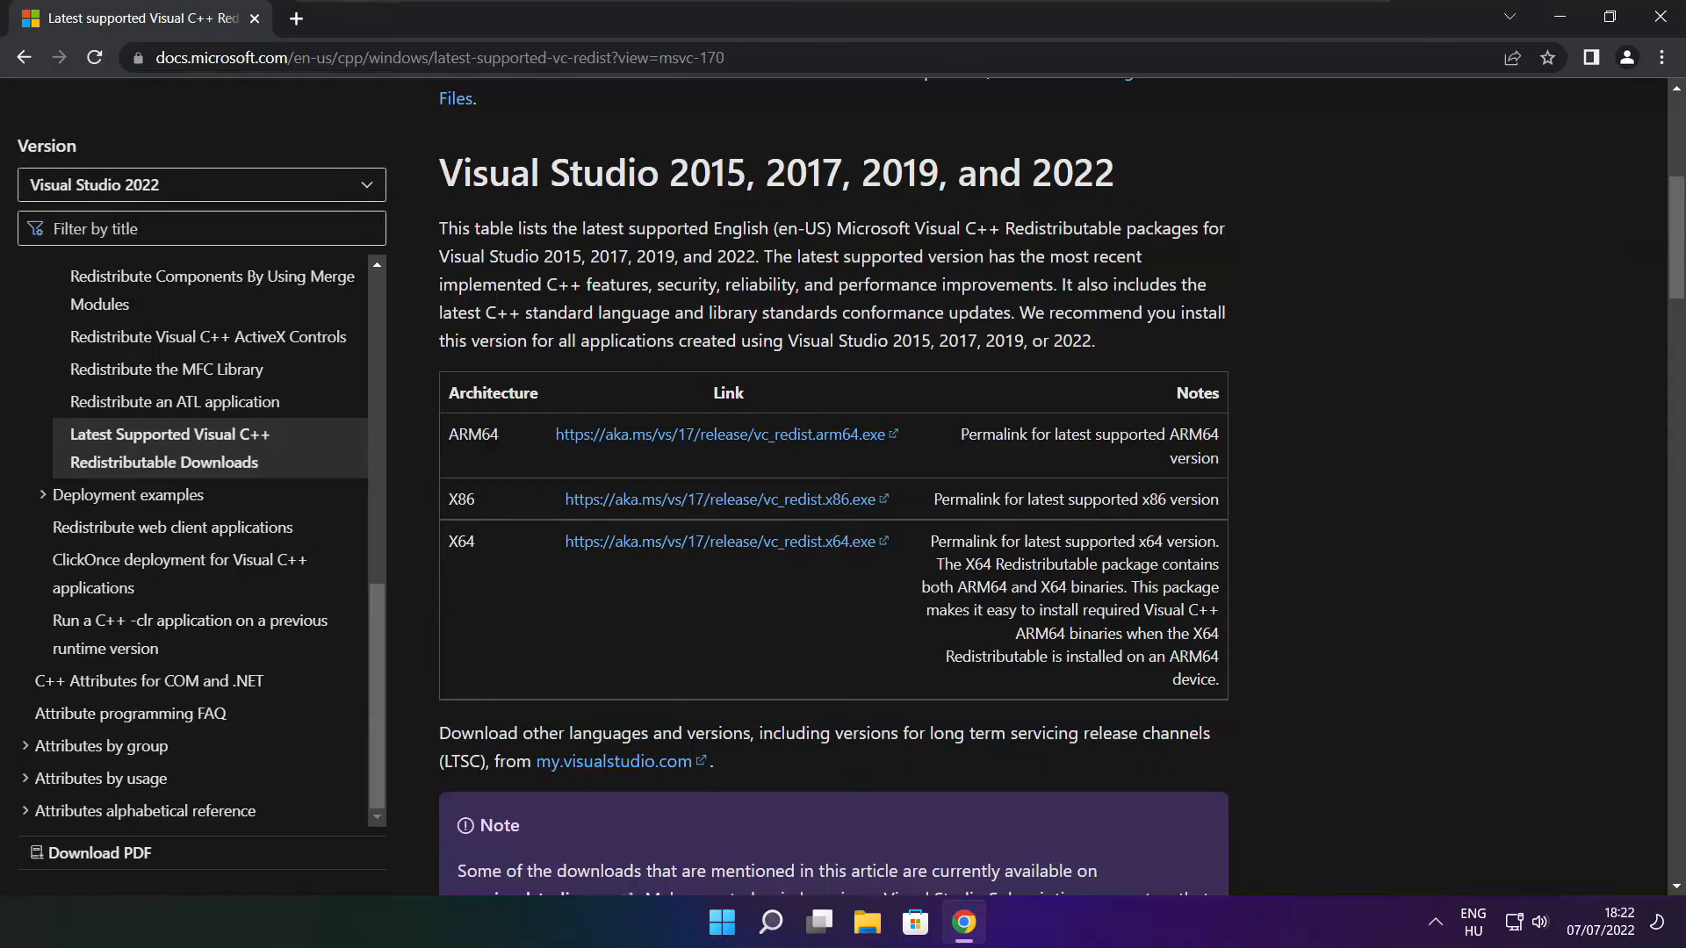
Close the browser and open the Windows power options.
left_click(1662, 19)
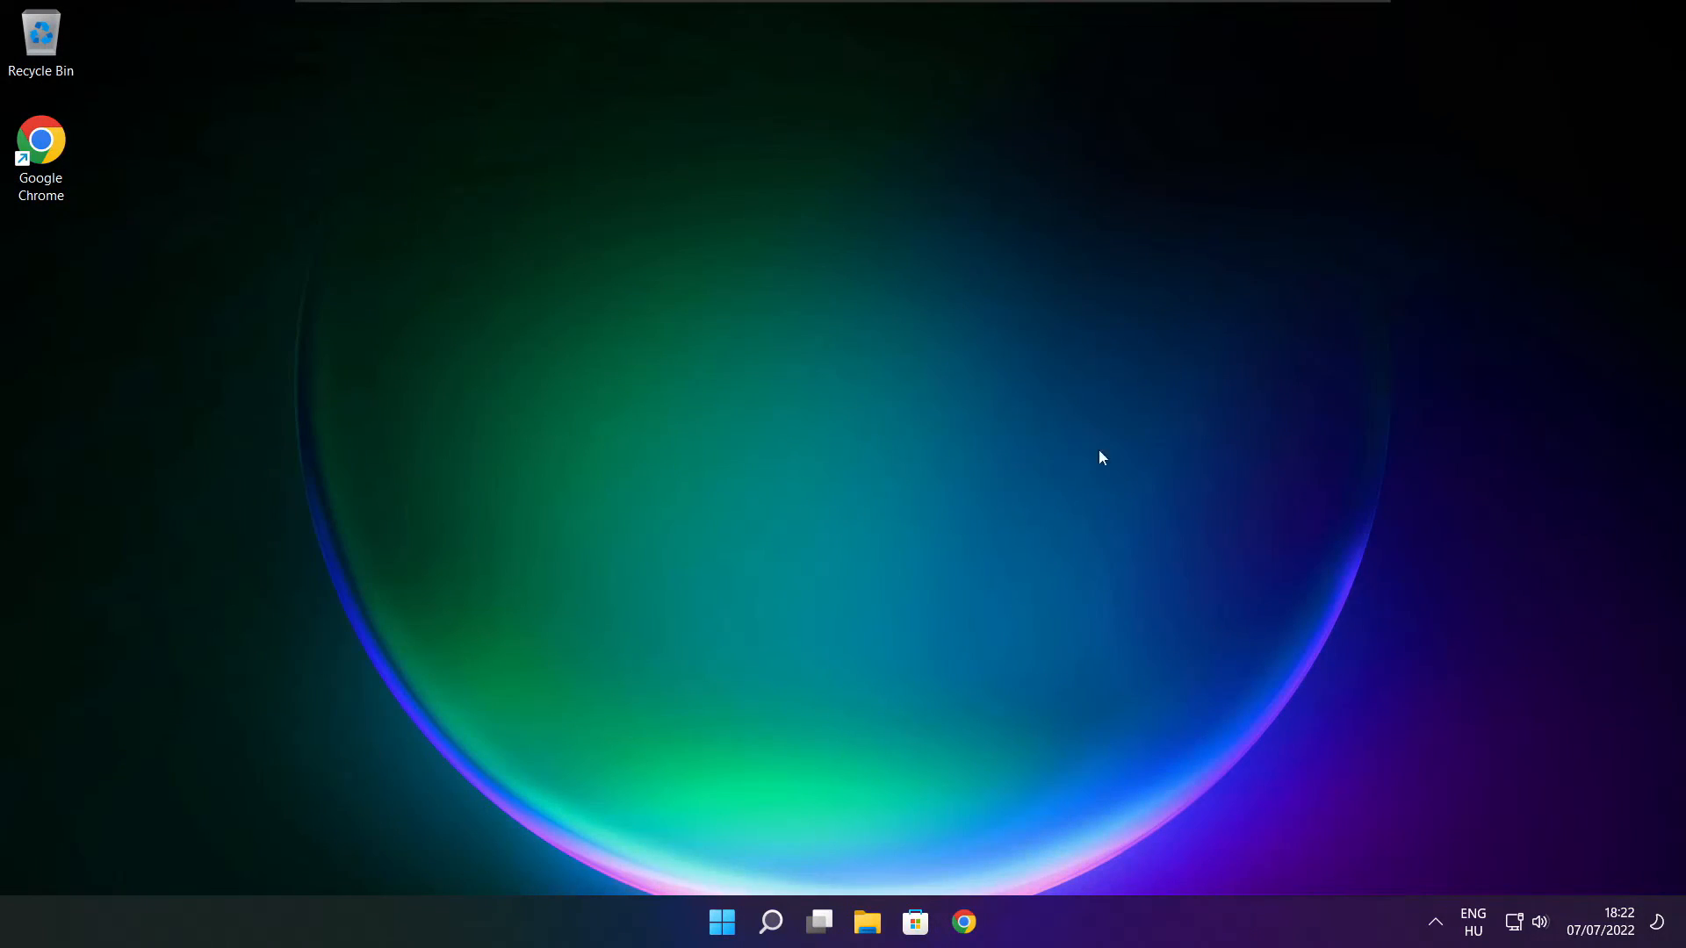
left_click(725, 922)
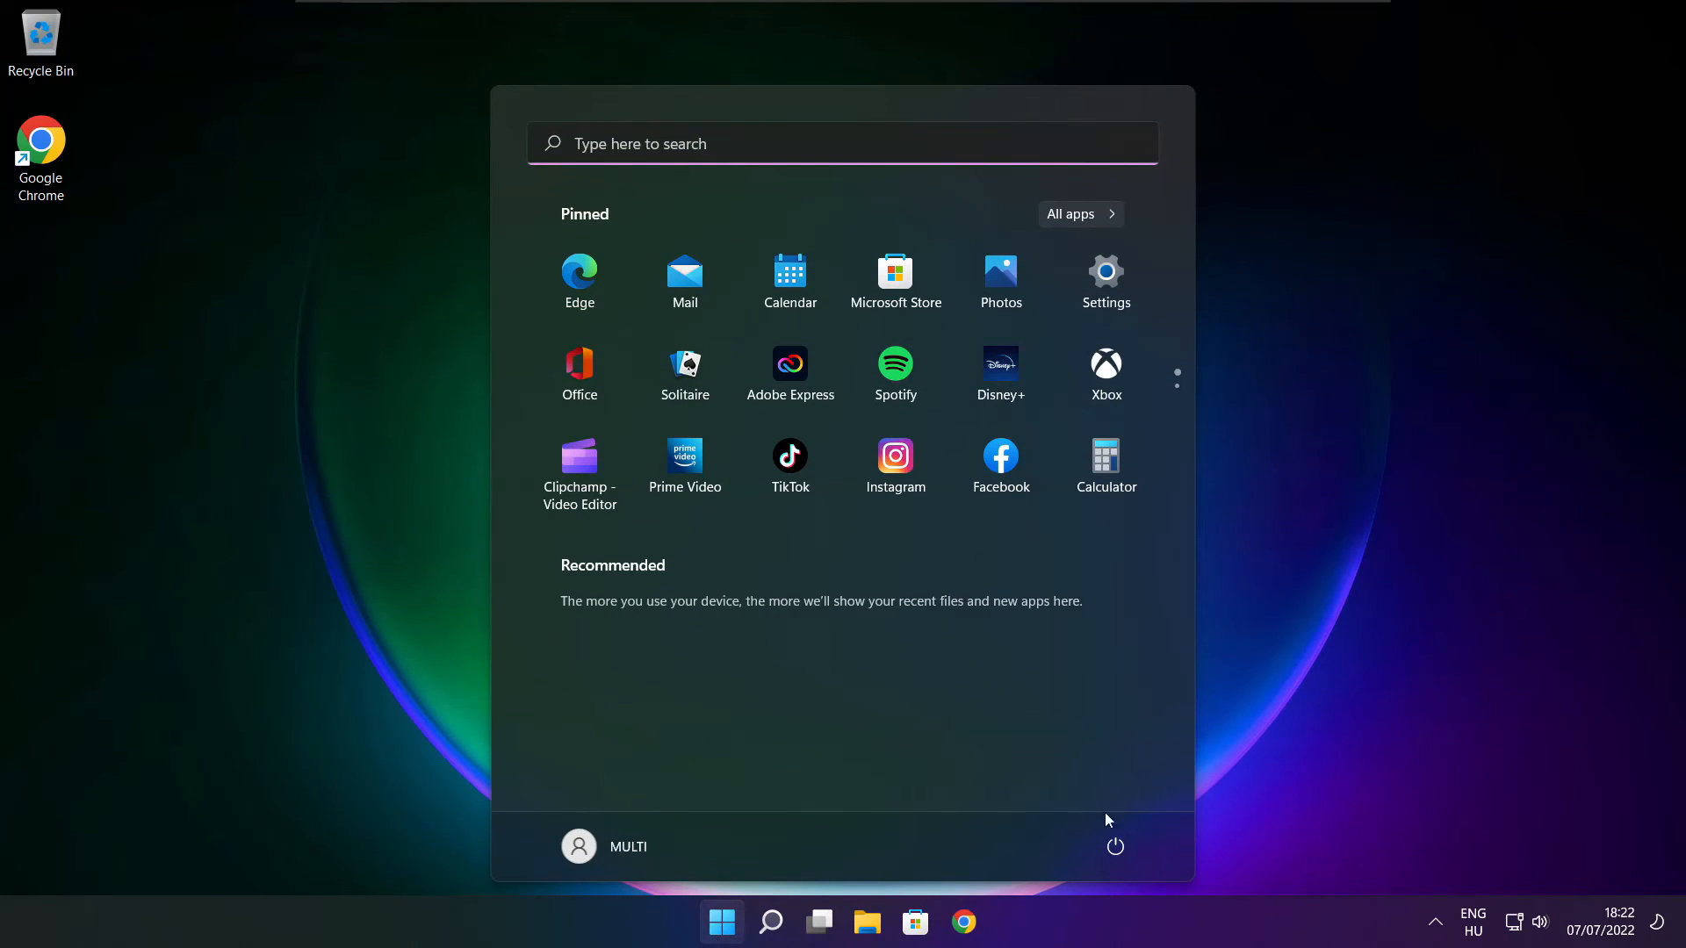
left_click(1114, 854)
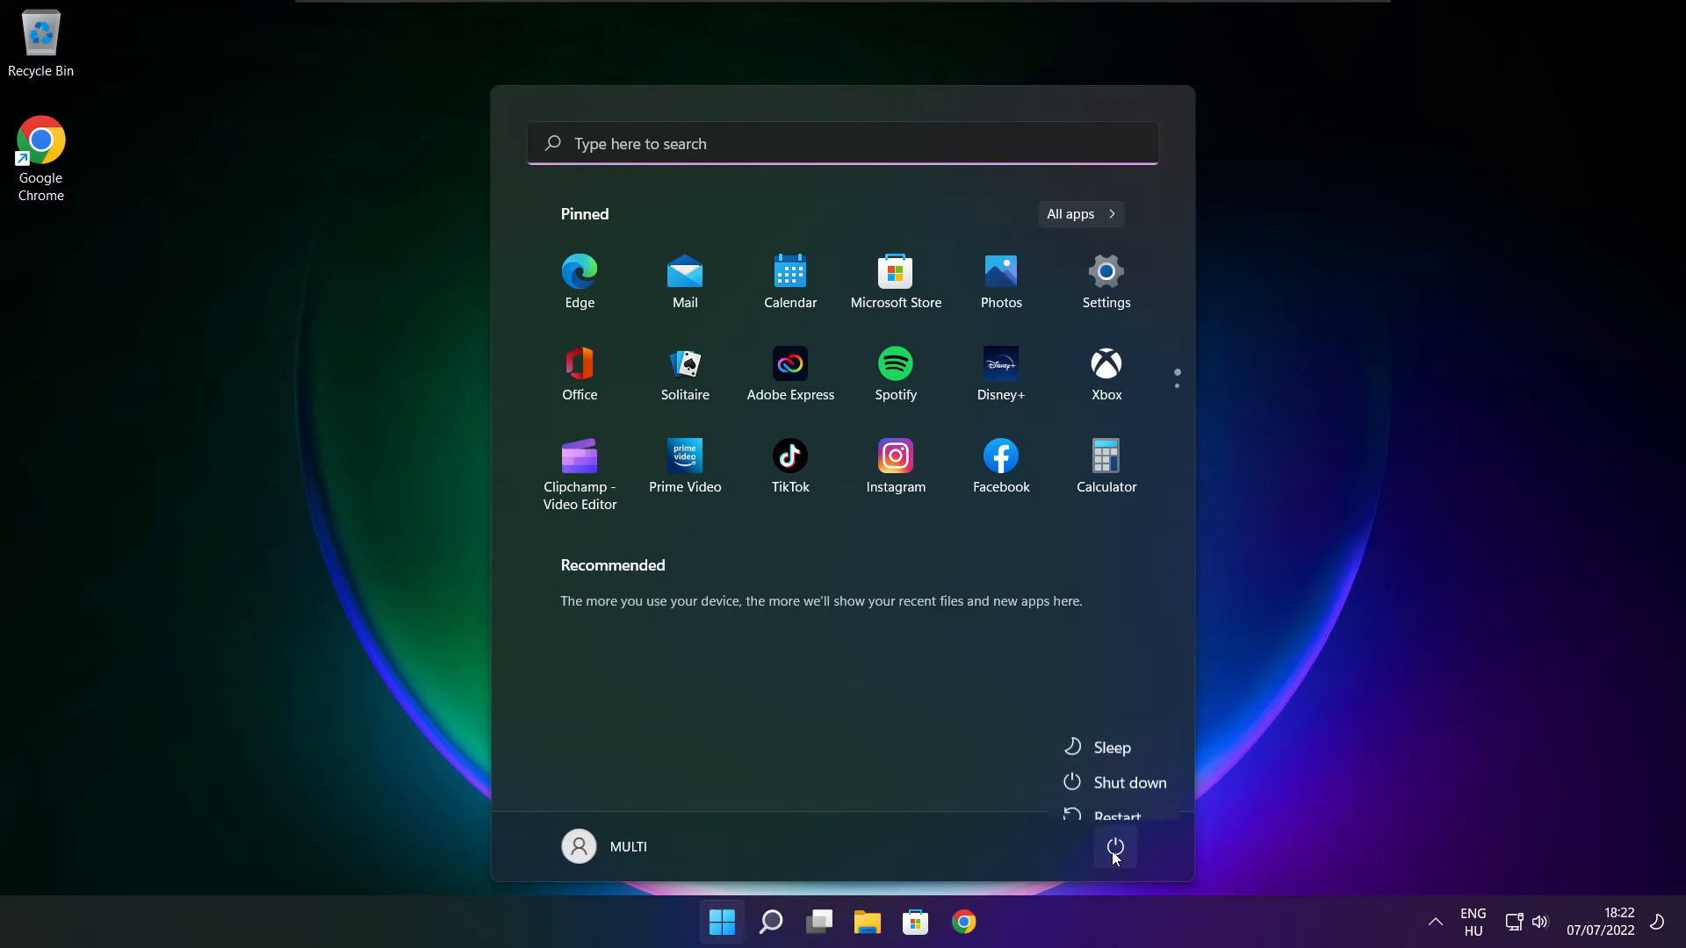